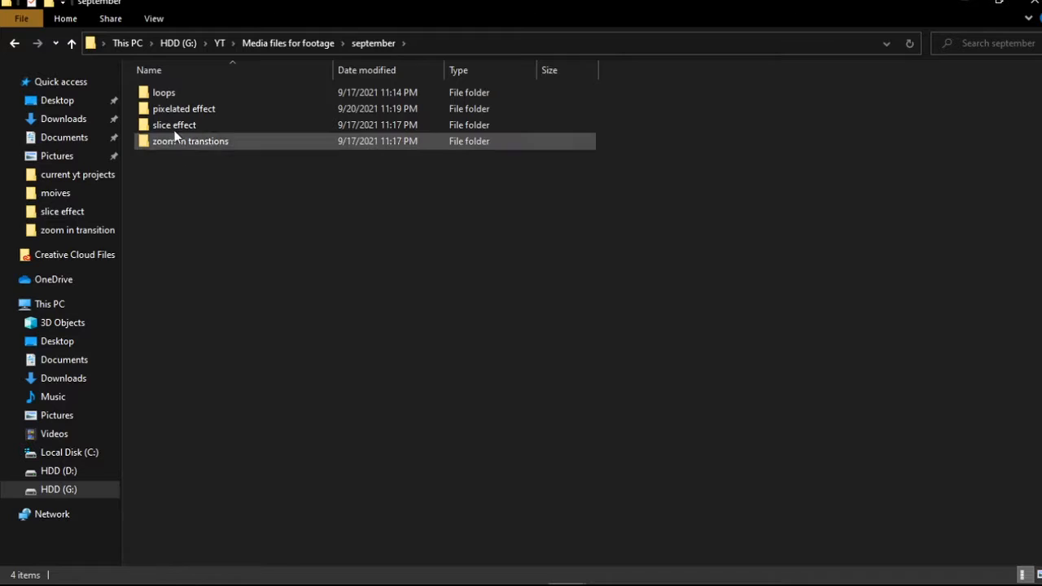
Open the pixelated effect media folder and check the timed caption notes in Notepad, minimizing them after reading
{"action": "double_click", "coordinate": [182, 108]}
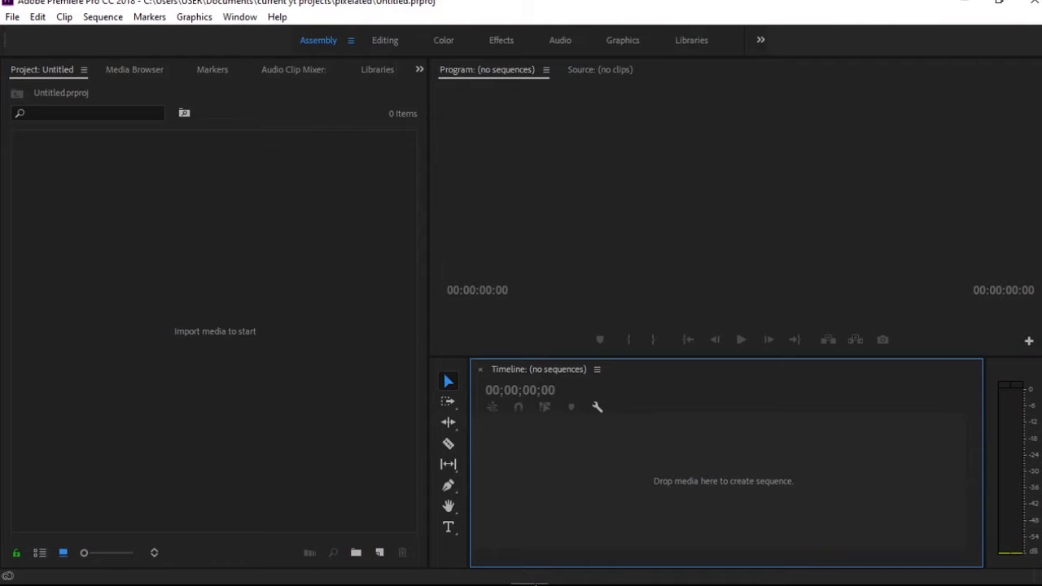
{"action": "left_click", "coordinate": [491, 575]}
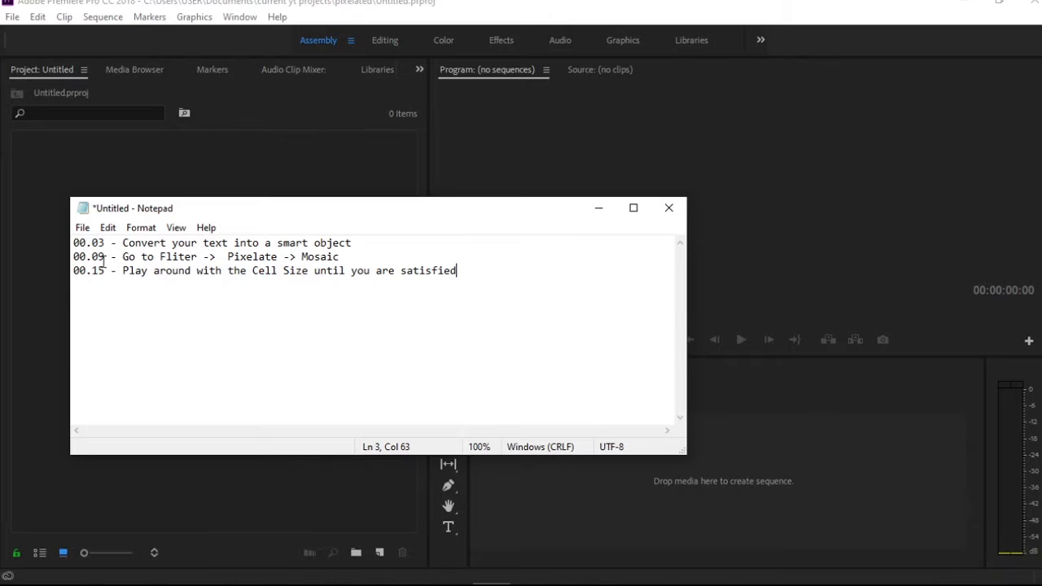
{"action": "left_click", "coordinate": [598, 209]}
{"action": "key", "text": "super"}
{"action": "mouse_move", "coordinate": [574, 573]}
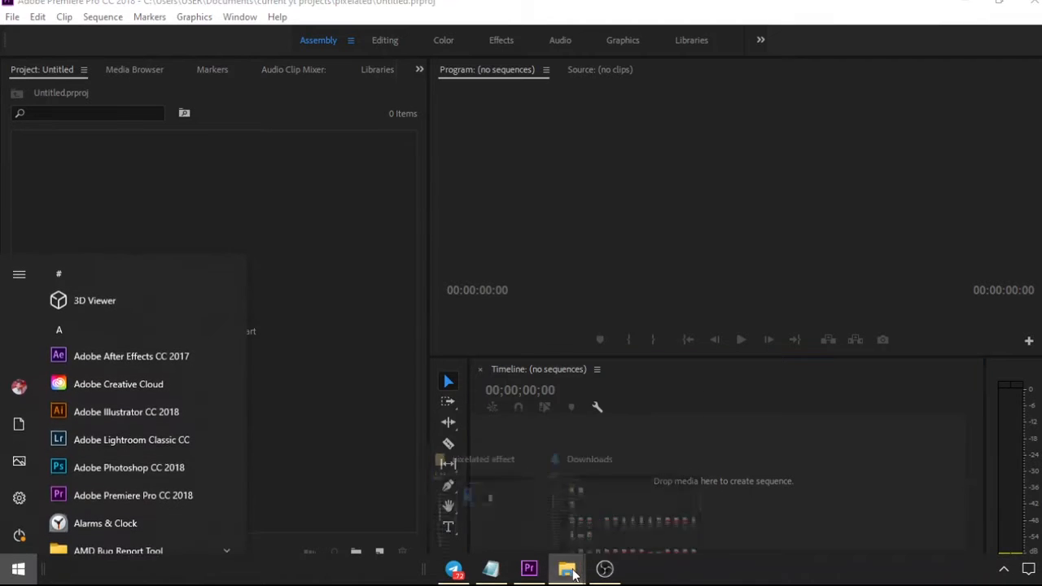
{"action": "left_click", "coordinate": [592, 525]}
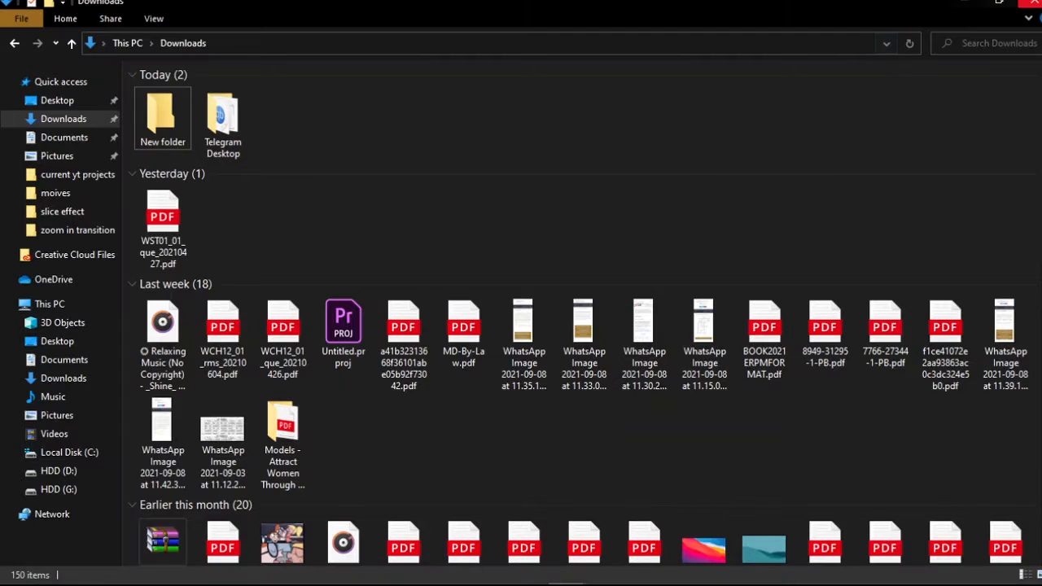
{"action": "left_click", "coordinate": [1030, 3]}
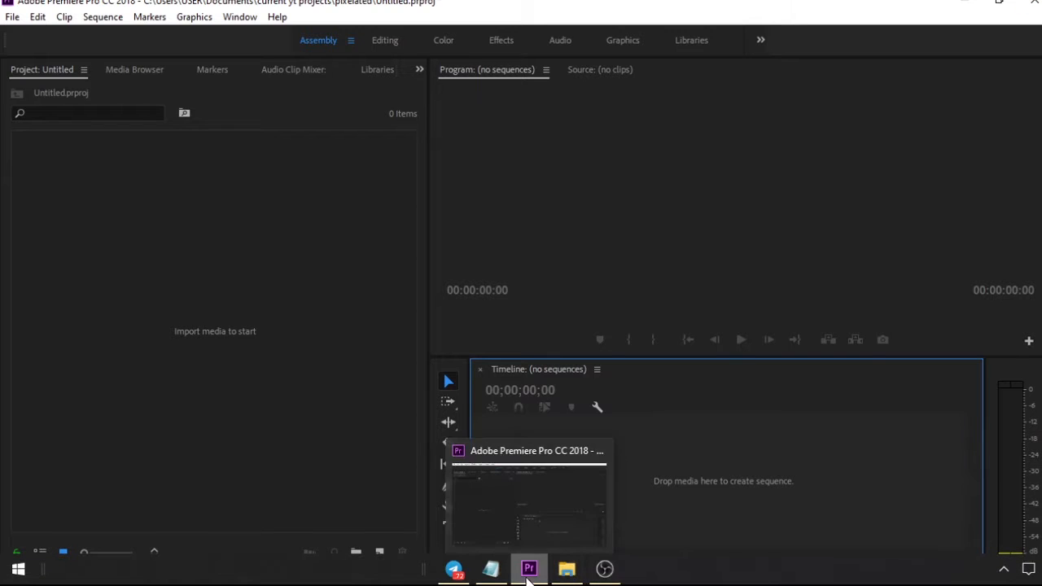
Import Pixelize Effect.mp4 and the "Making Pixelized Text" JPG from the pixelated effect folder into the Premiere Pro project
{"action": "mouse_move", "coordinate": [567, 570]}
{"action": "left_click", "coordinate": [596, 537]}
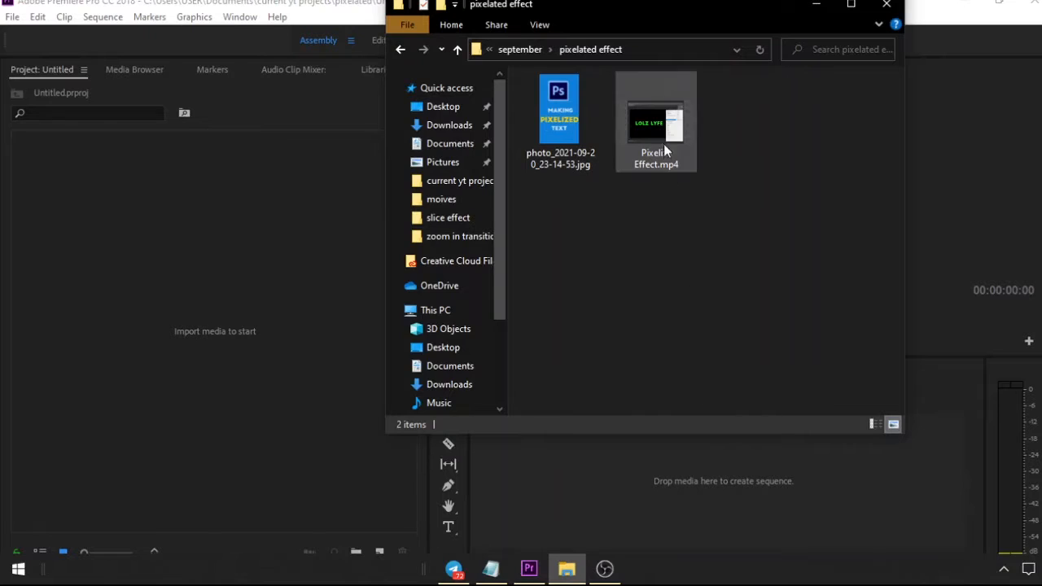
{"action": "left_click_drag", "start_coordinate": [664, 141], "coordinate": [249, 396]}
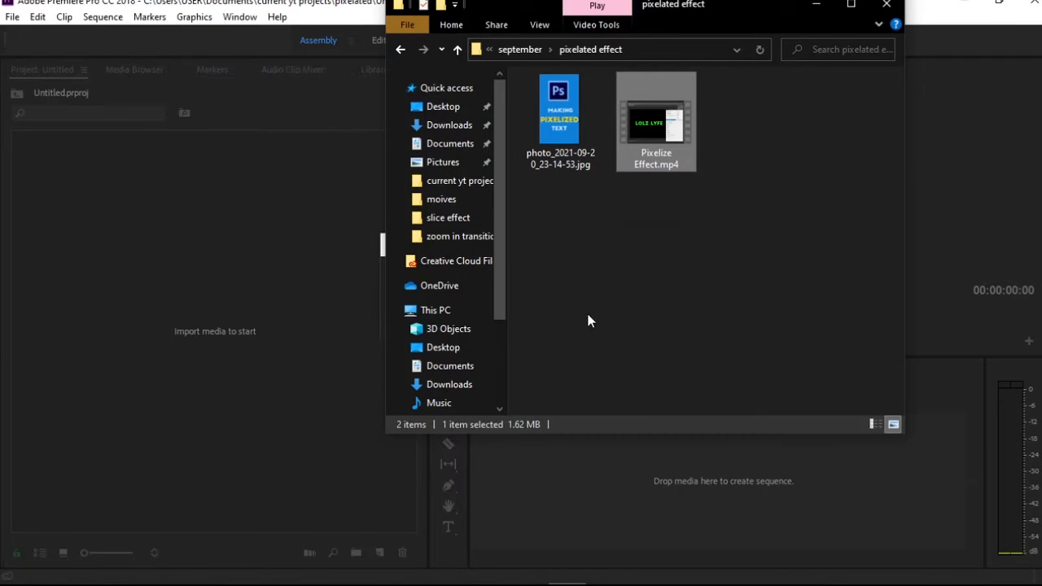
{"action": "left_click_drag", "start_coordinate": [565, 137], "coordinate": [242, 280]}
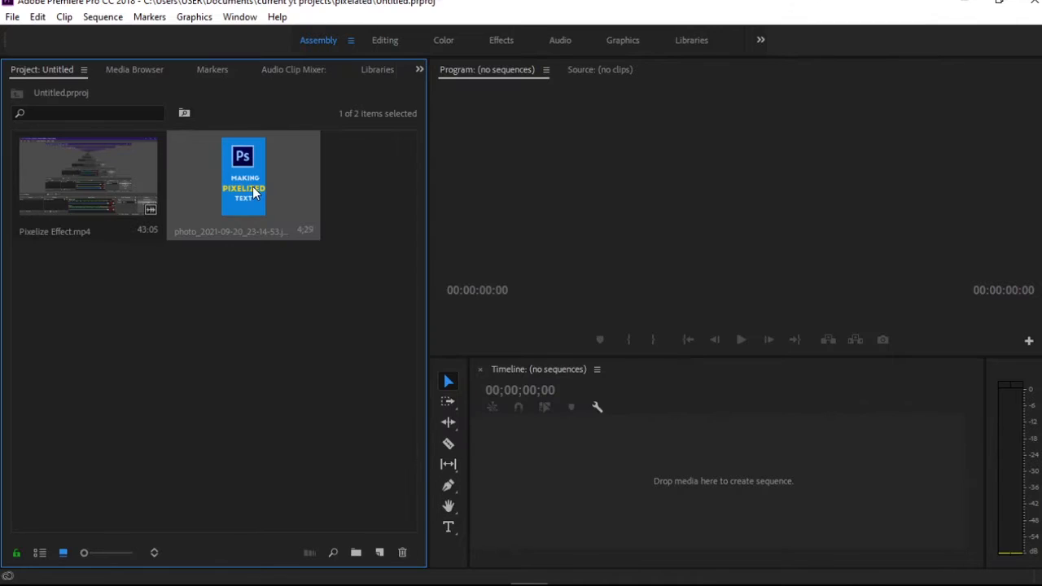
Create a sequence from Pixelize Effect.mp4 on the empty timeline
{"action": "left_click", "coordinate": [103, 197]}
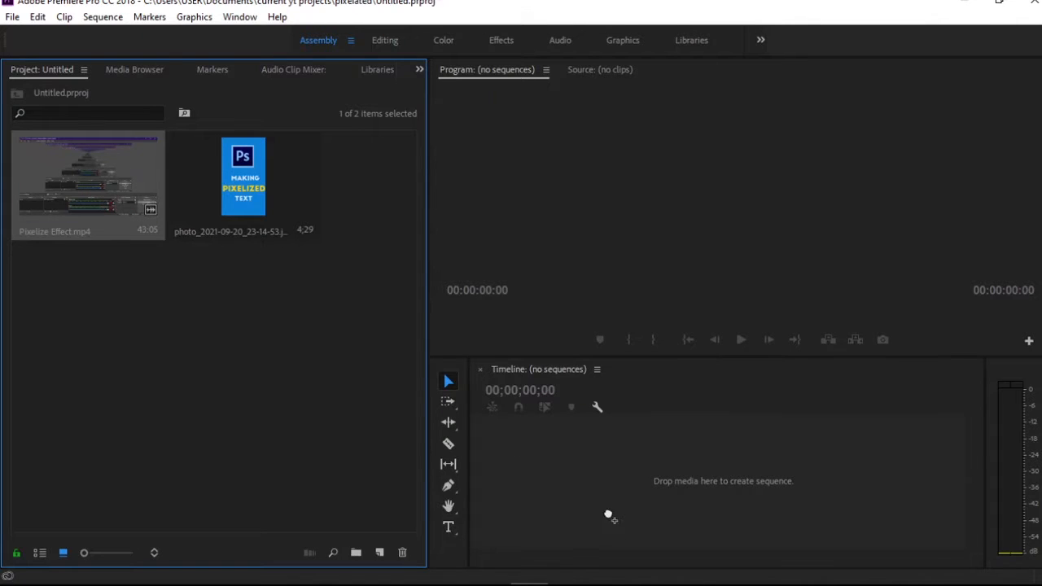
{"action": "left_click_drag", "start_coordinate": [508, 442], "coordinate": [508, 441]}
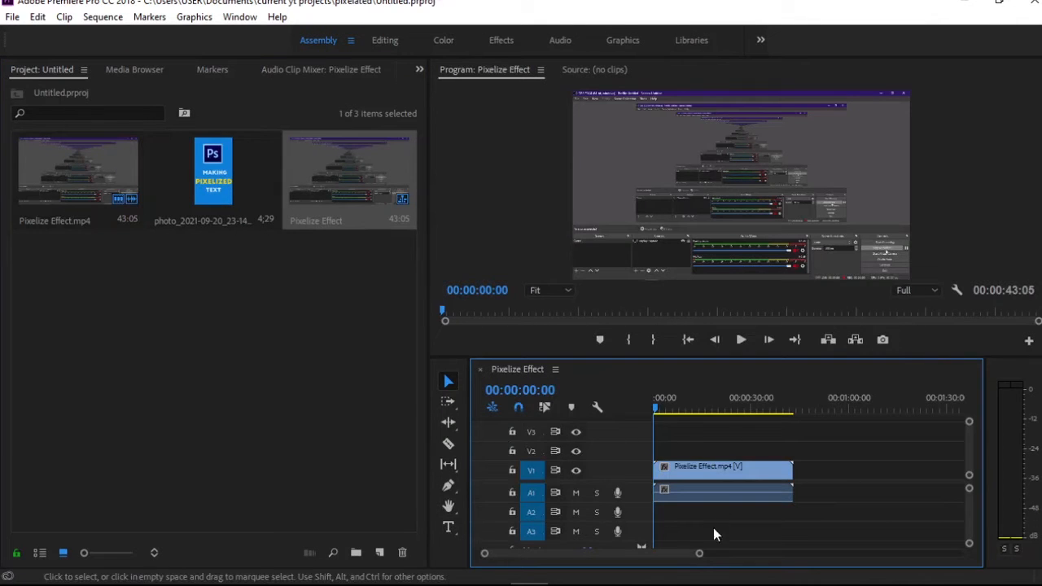
{"action": "left_click_drag", "start_coordinate": [700, 555], "coordinate": [621, 554]}
Split the clip at 00:00:02:12, remove the part before the cut and delete the remaining audio
{"action": "key", "text": "space"}
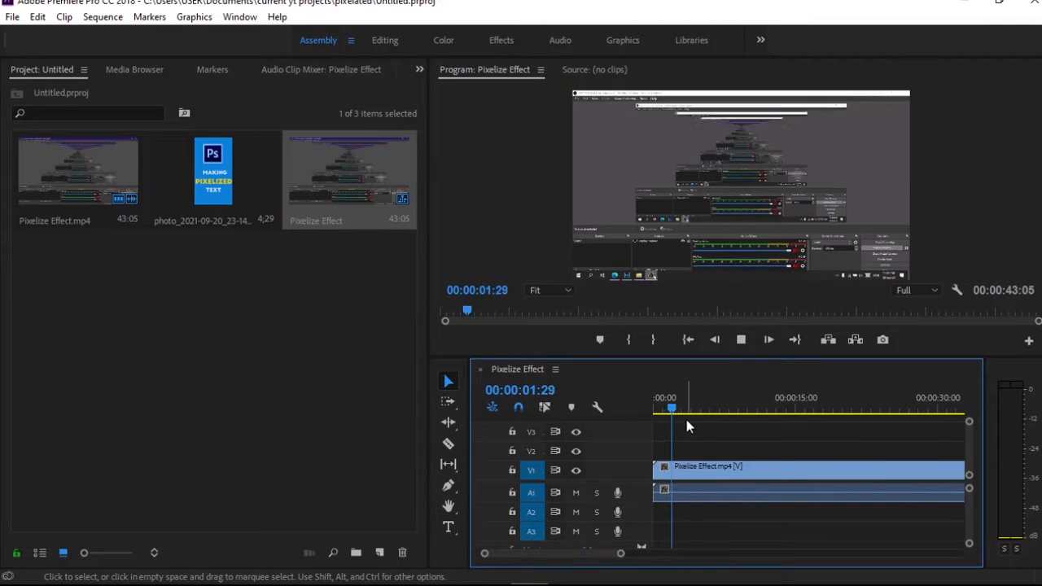
{"action": "key", "text": "space"}
{"action": "key", "text": "c"}
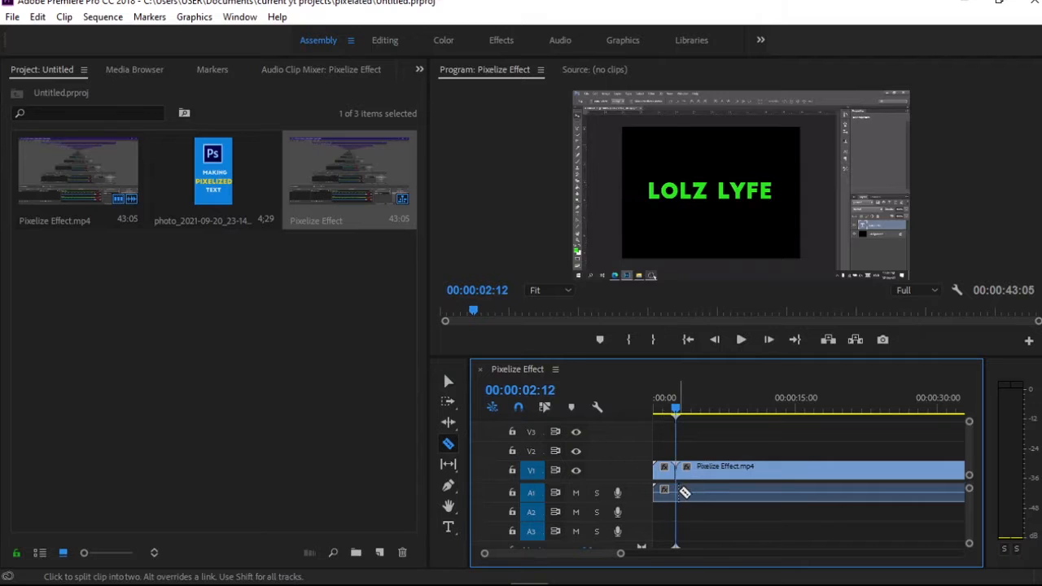
{"action": "key", "text": "v"}
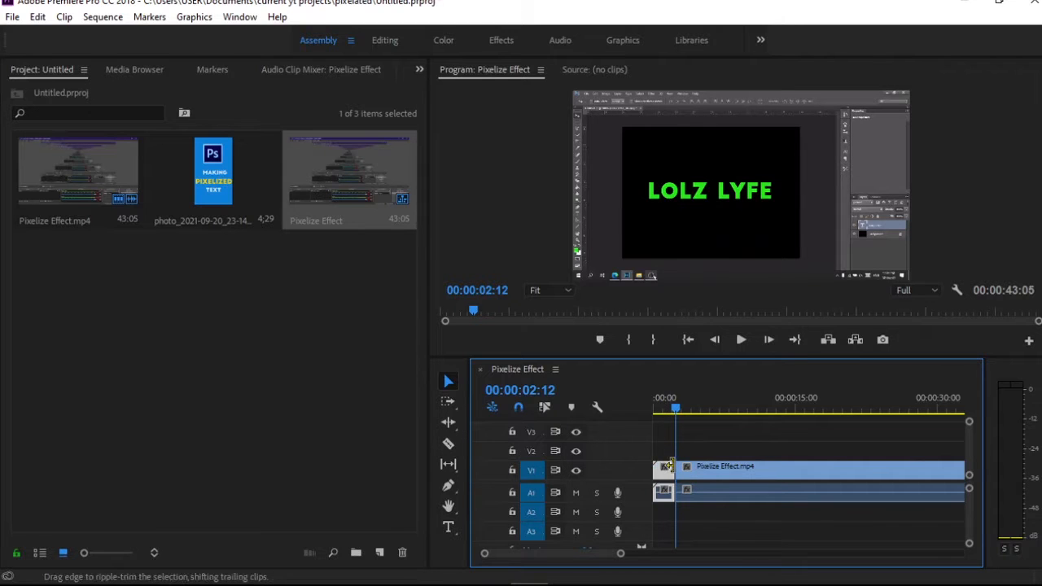
{"action": "key", "text": "Delete"}
{"action": "left_click", "coordinate": [738, 494]}
{"action": "key", "text": "Delete"}
Trim the end of the Pixelize Effect clip back to 00:00:40:18
{"action": "left_click", "coordinate": [926, 408]}
{"action": "left_click_drag", "start_coordinate": [926, 408], "coordinate": [805, 411]}
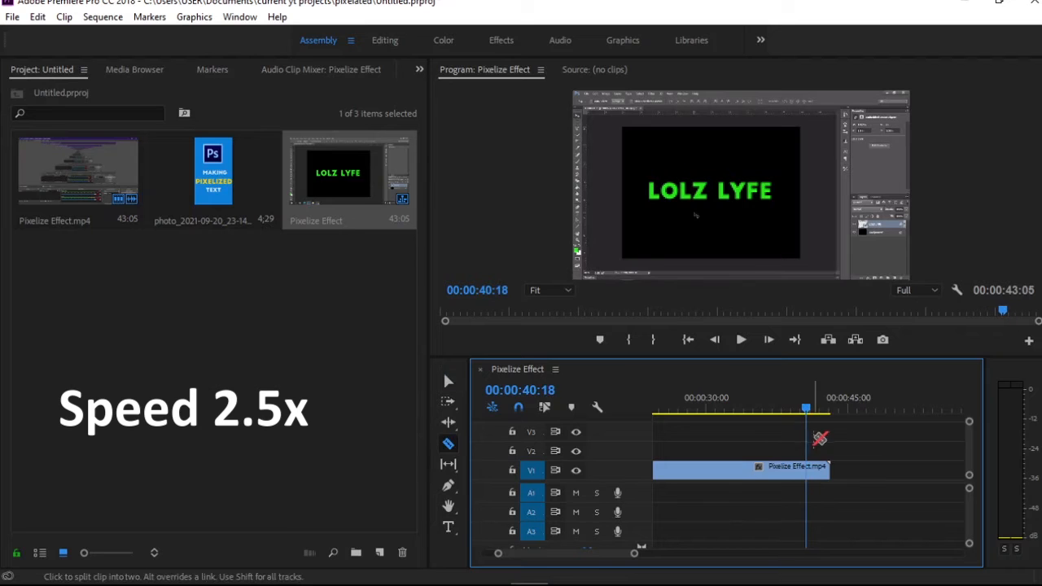
{"action": "left_click_drag", "start_coordinate": [829, 467], "coordinate": [805, 467]}
Change the sequence frame size to 1080 horizontal by 1920 vertical
{"action": "left_click", "coordinate": [724, 411]}
{"action": "key", "text": "Home"}
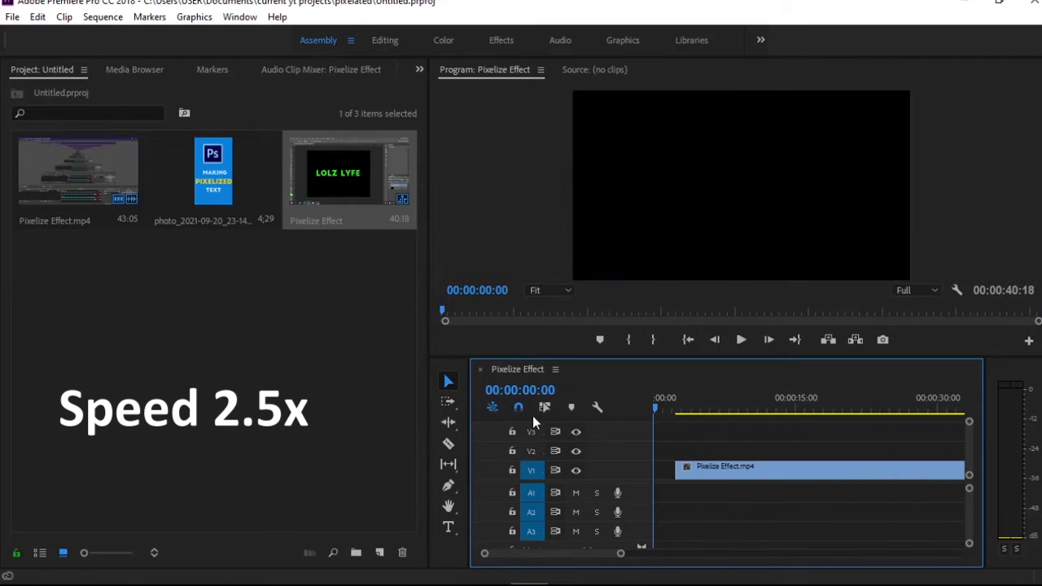
{"action": "left_click_drag", "start_coordinate": [661, 409], "coordinate": [678, 410]}
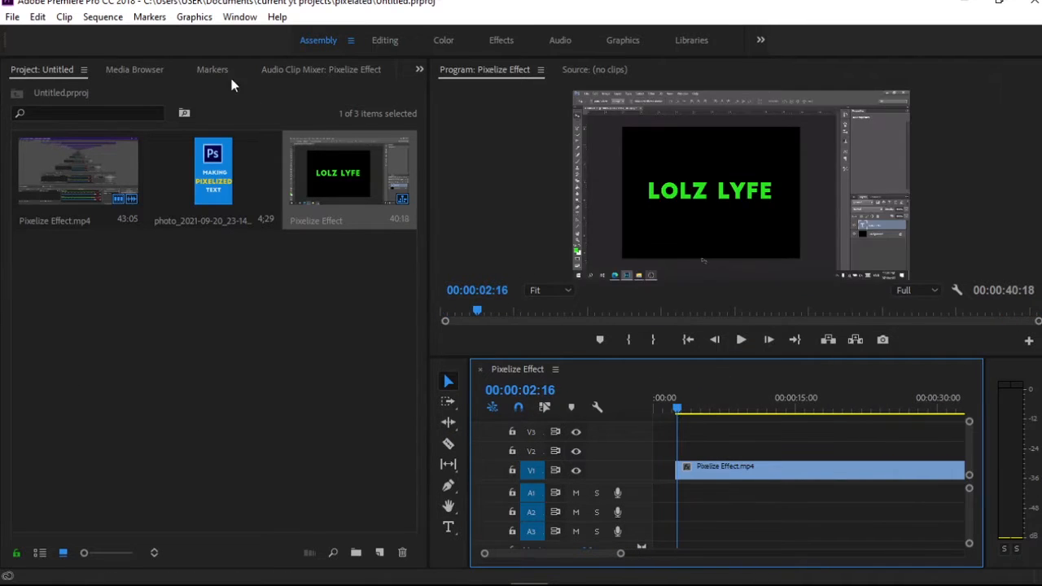
{"action": "left_click", "coordinate": [125, 18]}
{"action": "left_click", "coordinate": [163, 22]}
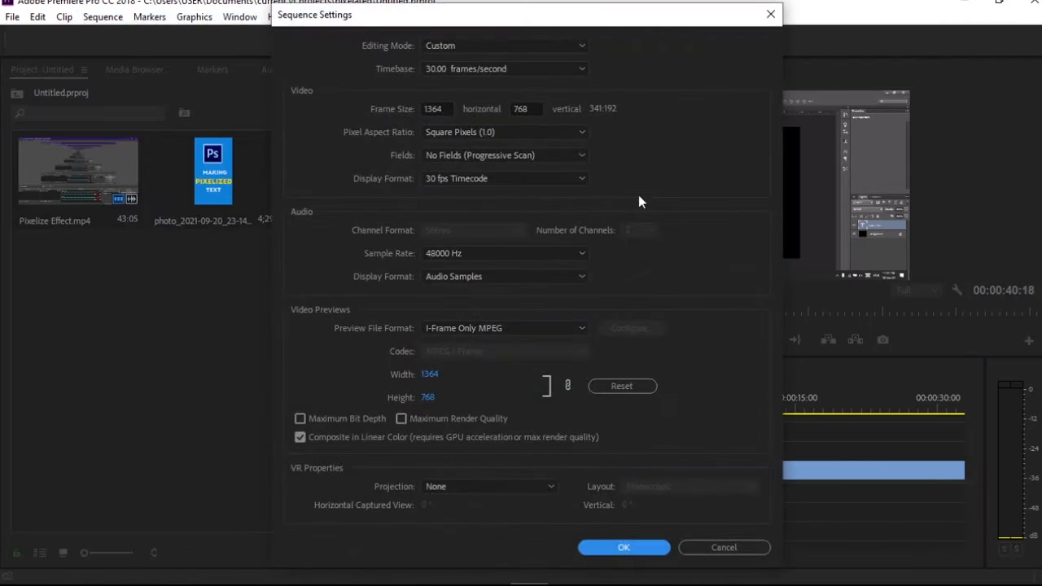
{"action": "left_click", "coordinate": [436, 108]}
{"action": "type", "text": "1080"}
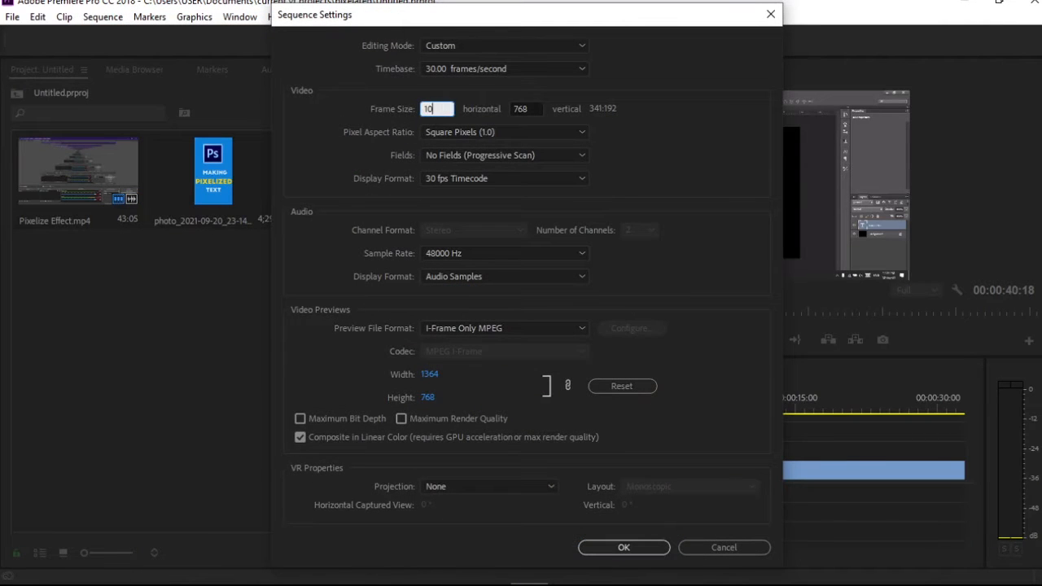
{"action": "left_click", "coordinate": [542, 104]}
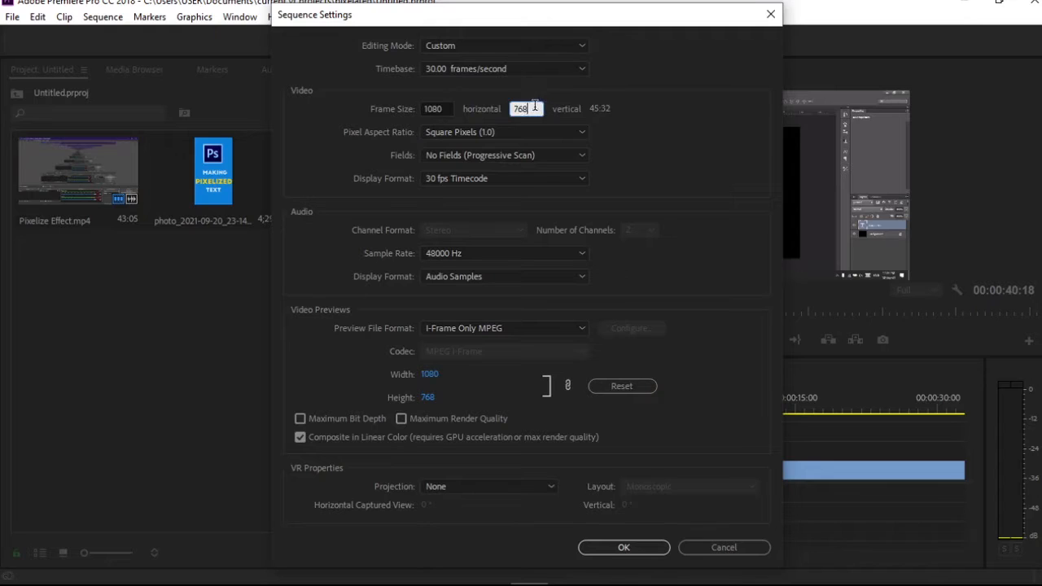
{"action": "type", "text": "1920"}
{"action": "left_click", "coordinate": [593, 542]}
Enlarge the clip in the program monitor at 00:00:03:10 and shift it so the black canvas fills the frame's width
{"action": "left_click", "coordinate": [604, 316]}
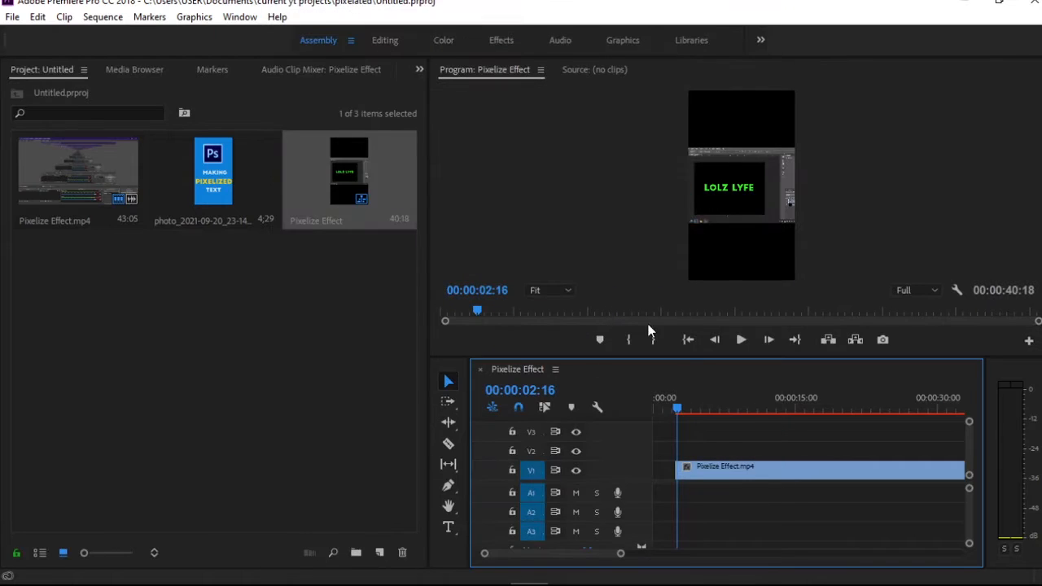
{"action": "left_click", "coordinate": [670, 404]}
{"action": "mouse_move", "coordinate": [669, 405]}
{"action": "left_mouse_down"}
{"action": "mouse_move", "coordinate": [657, 405]}
{"action": "mouse_move", "coordinate": [684, 405]}
{"action": "left_mouse_up"}
{"action": "left_click", "coordinate": [756, 209]}
{"action": "left_click", "coordinate": [758, 208]}
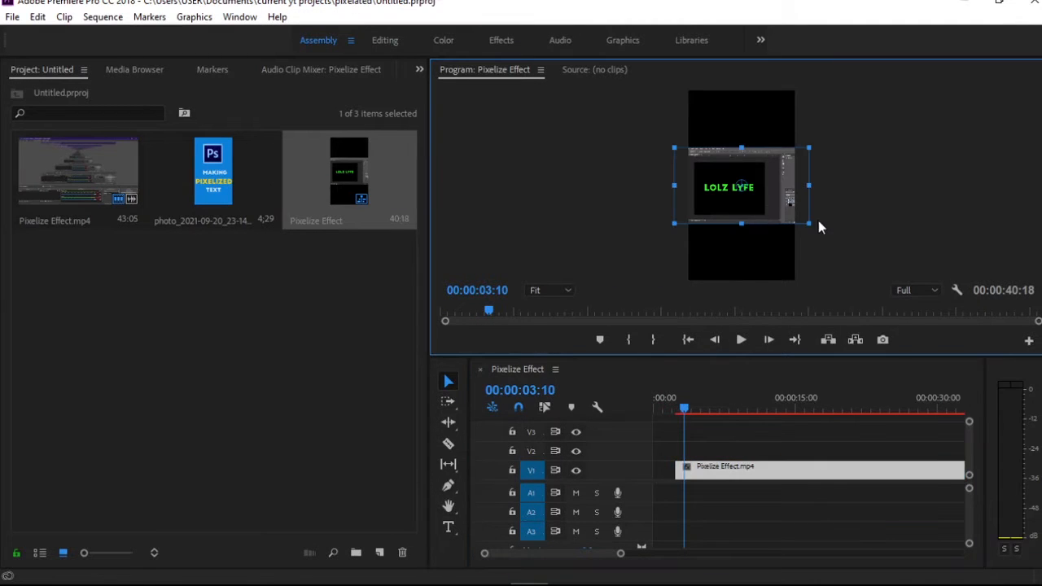
{"action": "left_click_drag", "start_coordinate": [810, 223], "coordinate": [825, 232]}
{"action": "left_click_drag", "start_coordinate": [771, 211], "coordinate": [782, 212]}
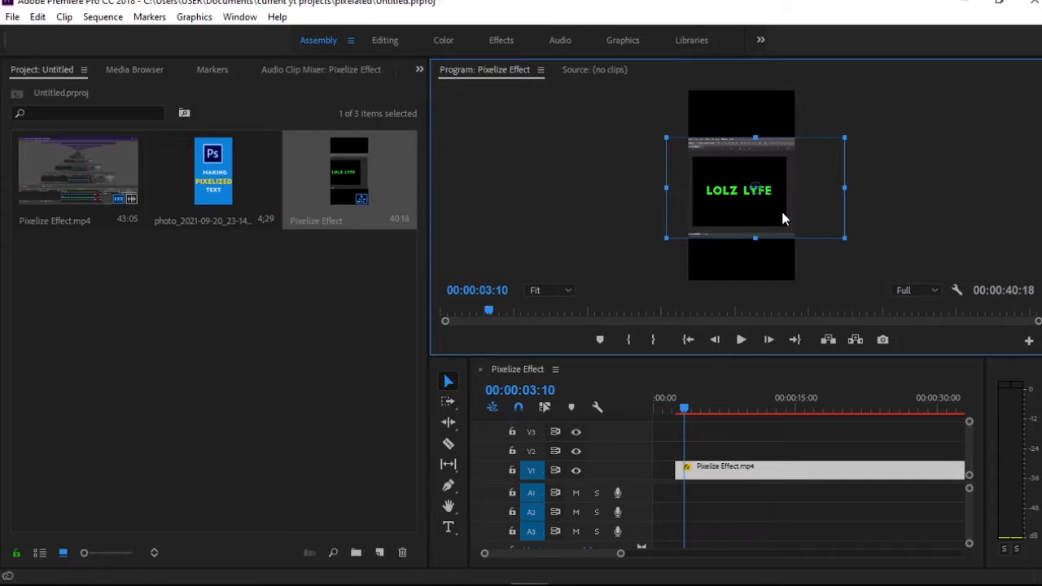
Split the clip at about 00:00:04:21, then enlarge and shift the second segment to show the Photoshop layers panel
{"action": "key", "text": "space"}
{"action": "key", "text": "c"}
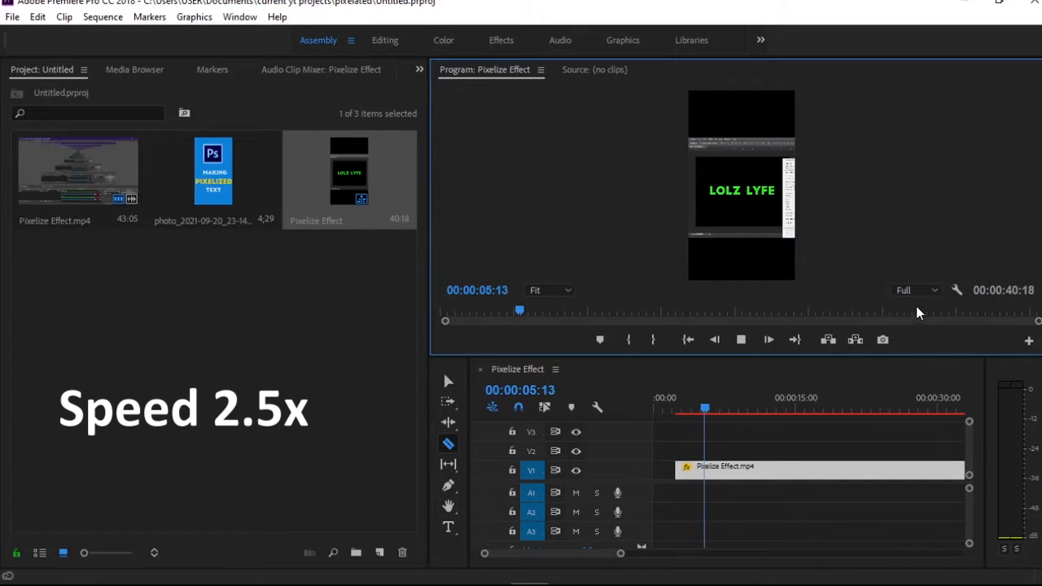
{"action": "left_click", "coordinate": [697, 400]}
{"action": "left_click", "coordinate": [697, 470]}
{"action": "key", "text": "v"}
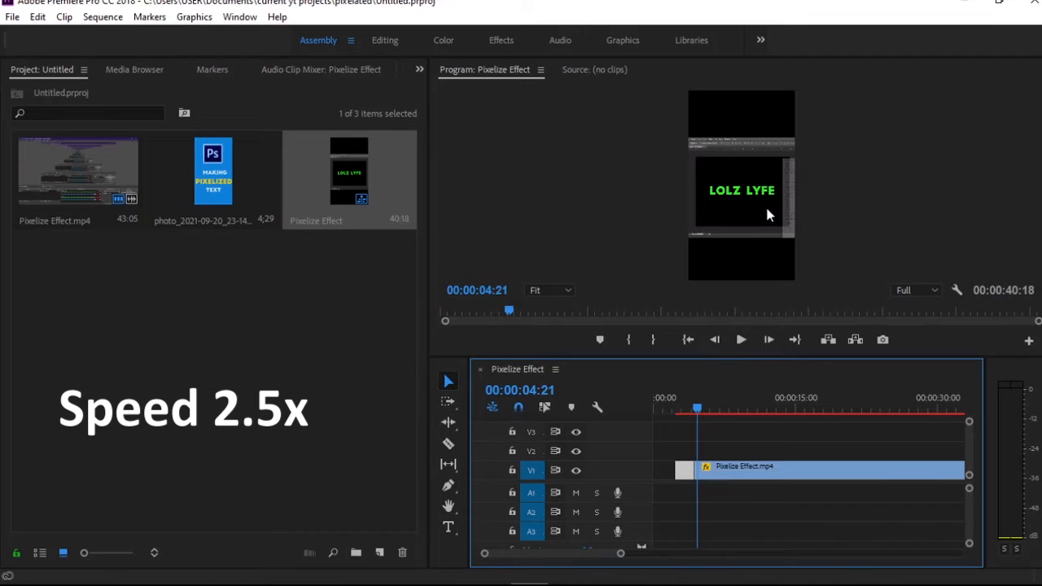
{"action": "left_click_drag", "start_coordinate": [779, 215], "coordinate": [726, 212]}
{"action": "left_click_drag", "start_coordinate": [790, 235], "coordinate": [802, 235]}
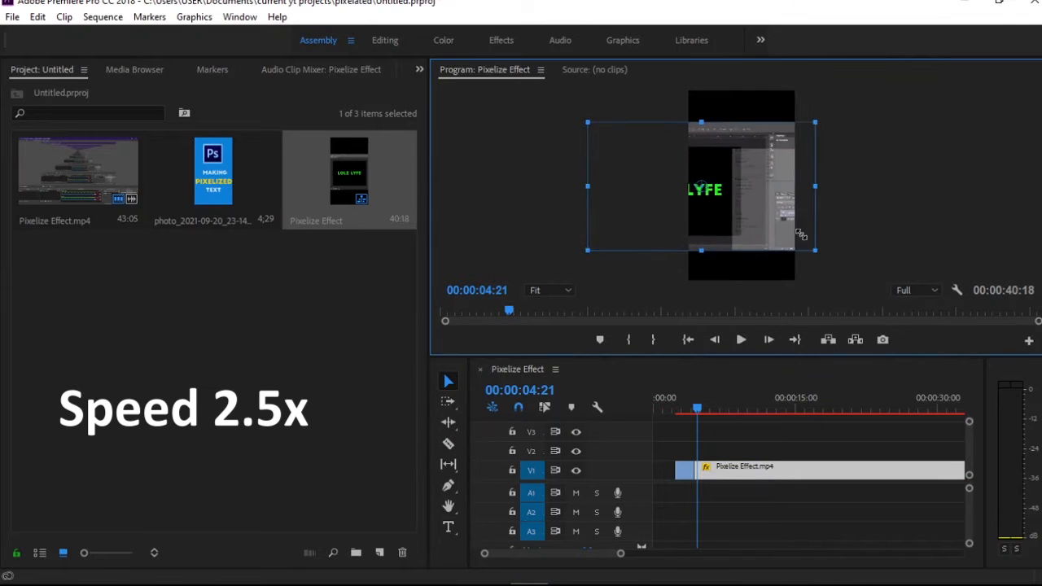
Play on past the context menu section and split the clip at 00:00:08:26
{"action": "key", "text": "space"}
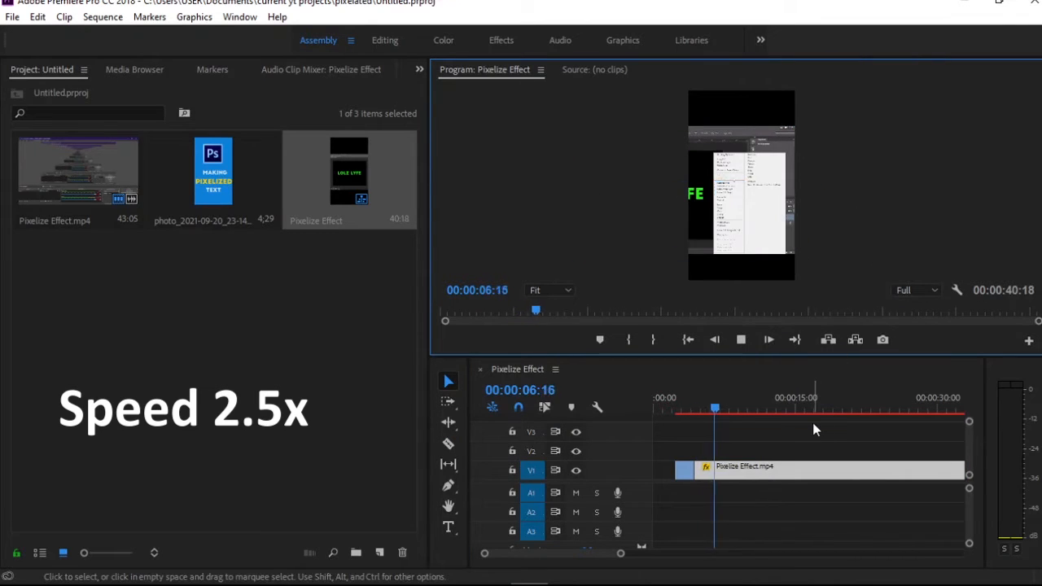
{"action": "key", "text": "space"}
{"action": "key", "text": "c"}
{"action": "left_click", "coordinate": [736, 469]}
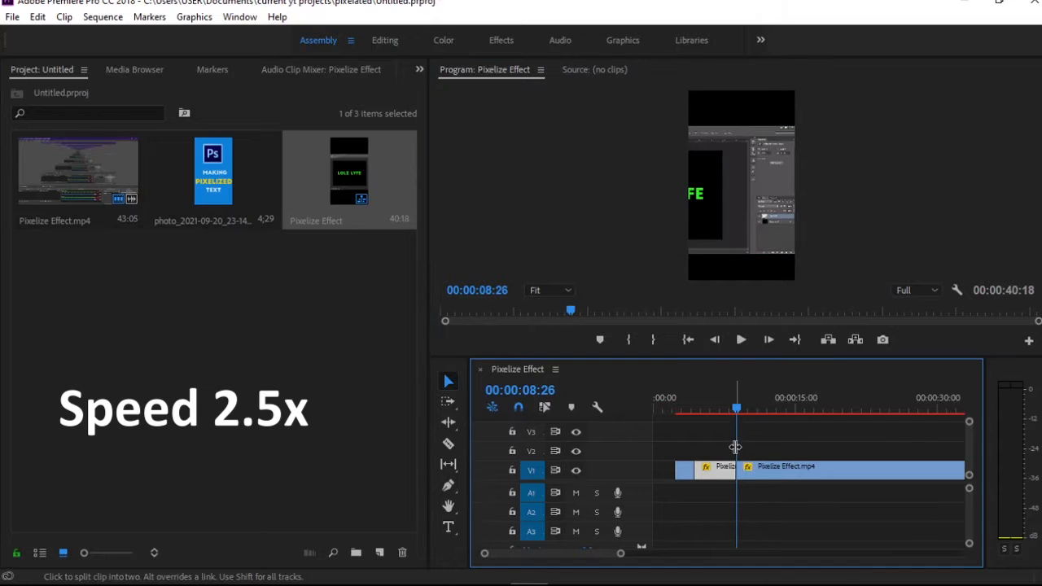
Enlarge and shift the segment after 00:00:08:26 so the opened Filter menu sits inside the vertical frame
{"action": "left_click_drag", "start_coordinate": [740, 242], "coordinate": [910, 269]}
{"action": "key", "text": "space"}
{"action": "key", "text": "space"}
{"action": "key", "text": "space"}
Play on past the Filter menu section and split the clip just before 00:00:15:01
{"action": "key", "text": "space"}
{"action": "left_click_drag", "start_coordinate": [729, 227], "coordinate": [735, 228]}
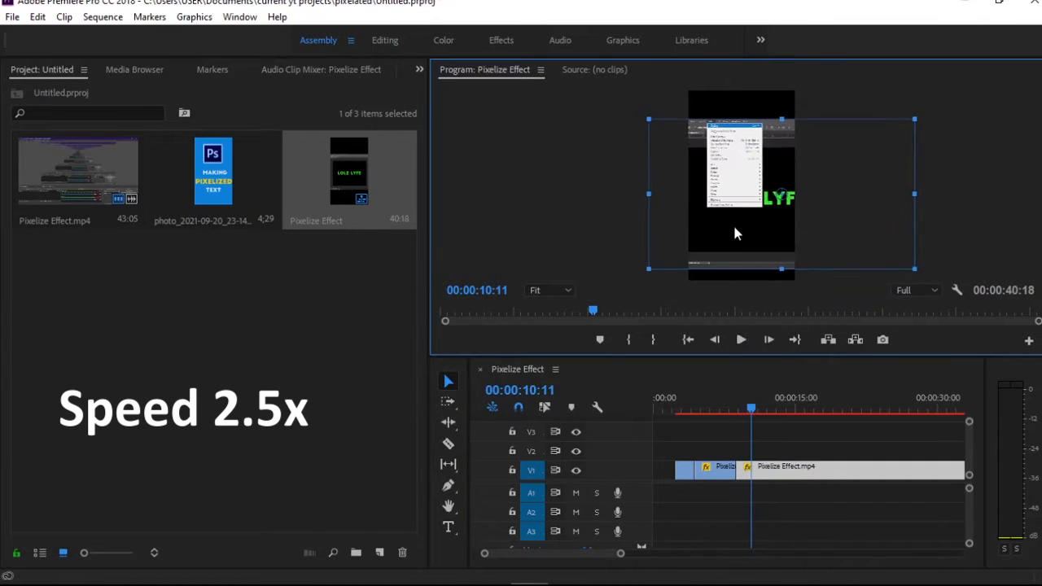
{"action": "key", "text": "space"}
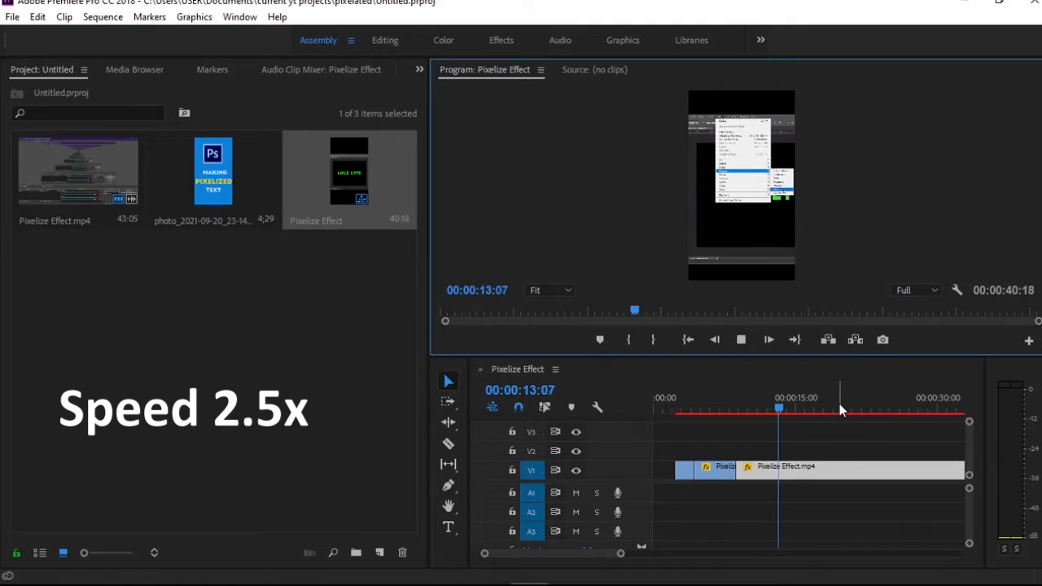
{"action": "key", "text": "c"}
{"action": "left_click", "coordinate": [793, 470]}
{"action": "key", "text": "v"}
{"action": "key", "text": "shift+Right"}
{"action": "key", "text": "shift+Right"}
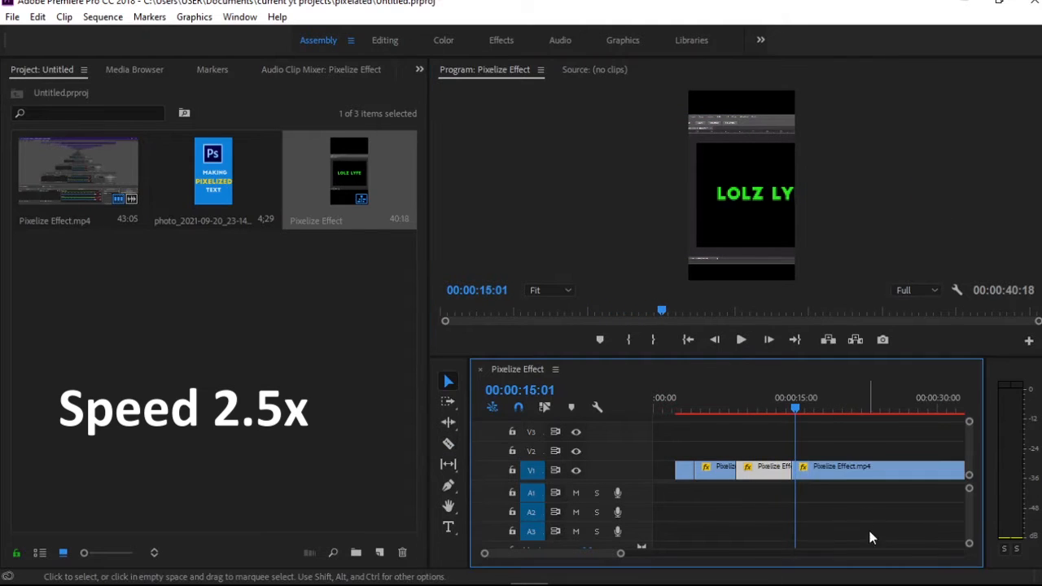
Rescale and shift the last segment so the Mosaic dialog fits inside the vertical frame
{"action": "left_click", "coordinate": [846, 471]}
{"action": "left_click", "coordinate": [757, 259]}
{"action": "left_click_drag", "start_coordinate": [923, 265], "coordinate": [896, 249]}
{"action": "left_click_drag", "start_coordinate": [879, 233], "coordinate": [792, 229]}
{"action": "left_click_drag", "start_coordinate": [808, 245], "coordinate": [780, 219]}
Play the Mosaic section to 00:00:26:11, then shrink and reposition the last segment in the frame
{"action": "key", "text": "space"}
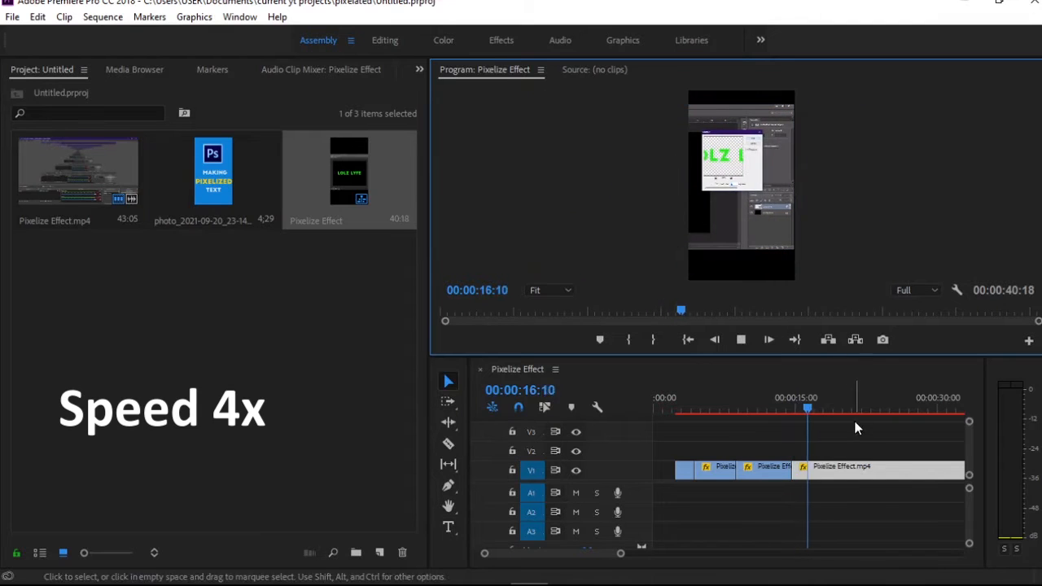
{"action": "key", "text": "c"}
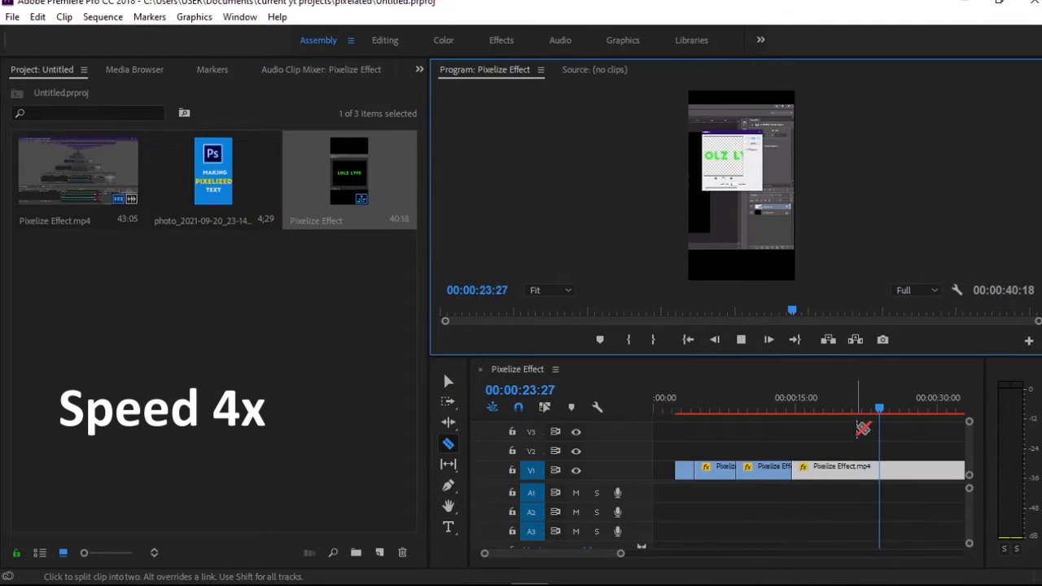
{"action": "key", "text": "v"}
{"action": "left_click", "coordinate": [782, 235]}
{"action": "left_click_drag", "start_coordinate": [795, 249], "coordinate": [760, 230]}
{"action": "left_click_drag", "start_coordinate": [737, 213], "coordinate": [769, 222]}
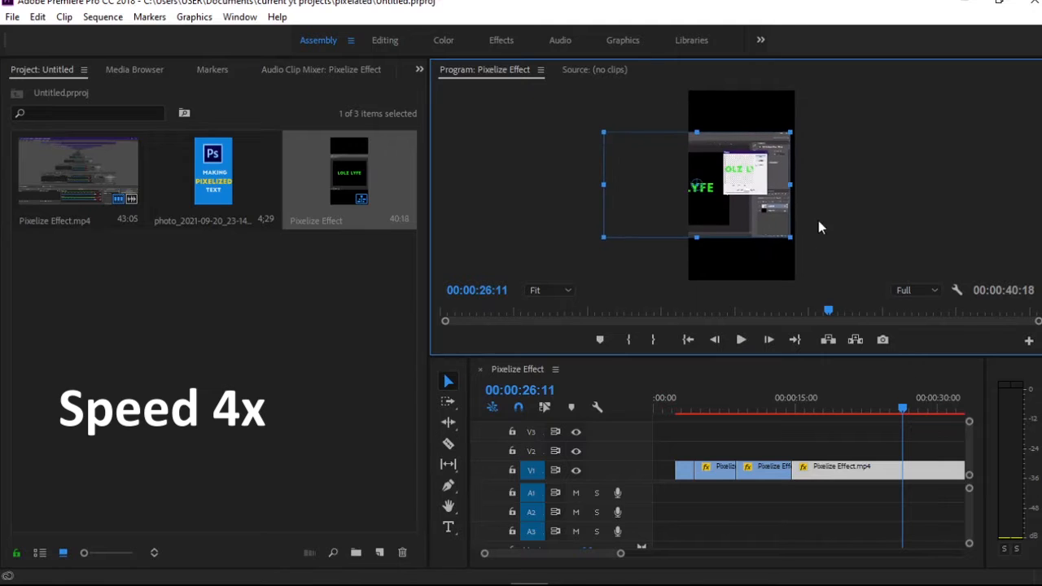
At 00:00:24:05, set the last segment to about 130.5 scale and shift it so the canvas text and Mosaic dialog share the frame
{"action": "left_click_drag", "start_coordinate": [903, 409], "coordinate": [882, 413]}
{"action": "left_click", "coordinate": [777, 220]}
{"action": "left_click_drag", "start_coordinate": [794, 234], "coordinate": [858, 174]}
{"action": "left_click_drag", "start_coordinate": [943, 243], "coordinate": [873, 209]}
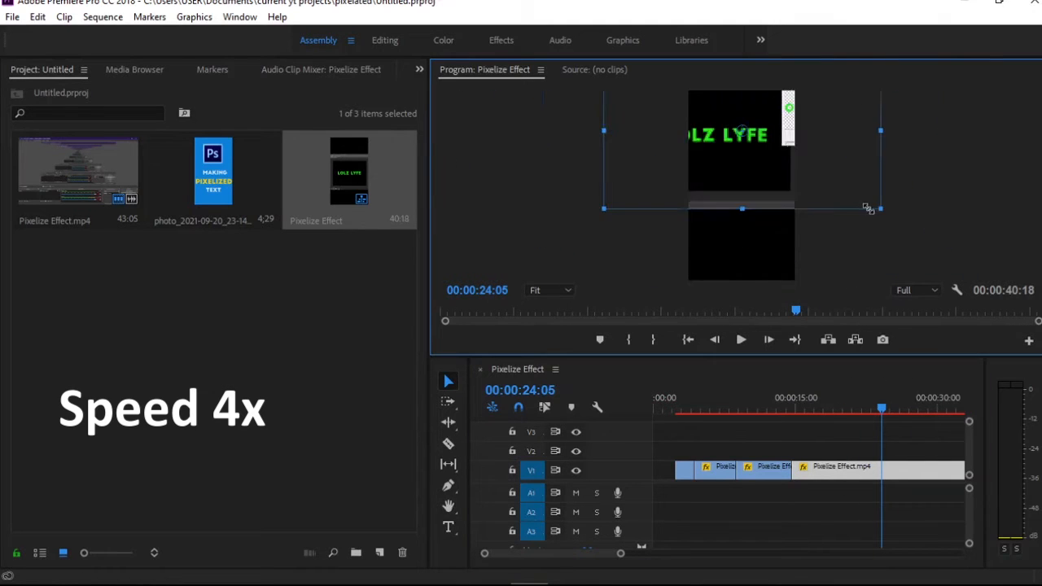
{"action": "left_click_drag", "start_coordinate": [825, 170], "coordinate": [804, 217]}
Split the last segment near its end and duplicate the Mosaic segment onto V2, with the original on V1 locked
{"action": "left_click_drag", "start_coordinate": [884, 401], "coordinate": [933, 410]}
{"action": "key", "text": "ctrl+k"}
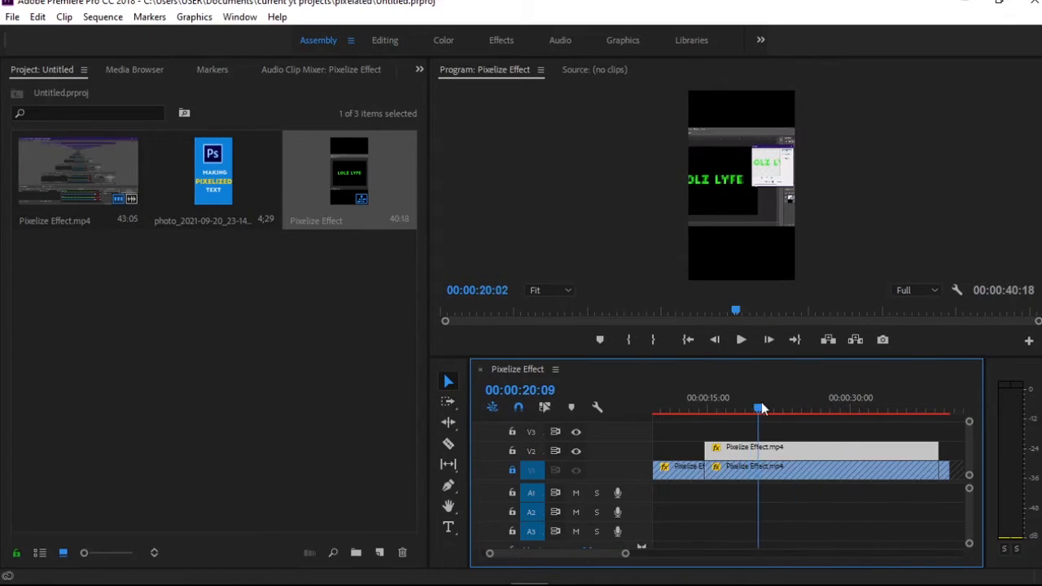
{"action": "left_click_drag", "start_coordinate": [762, 407], "coordinate": [804, 407]}
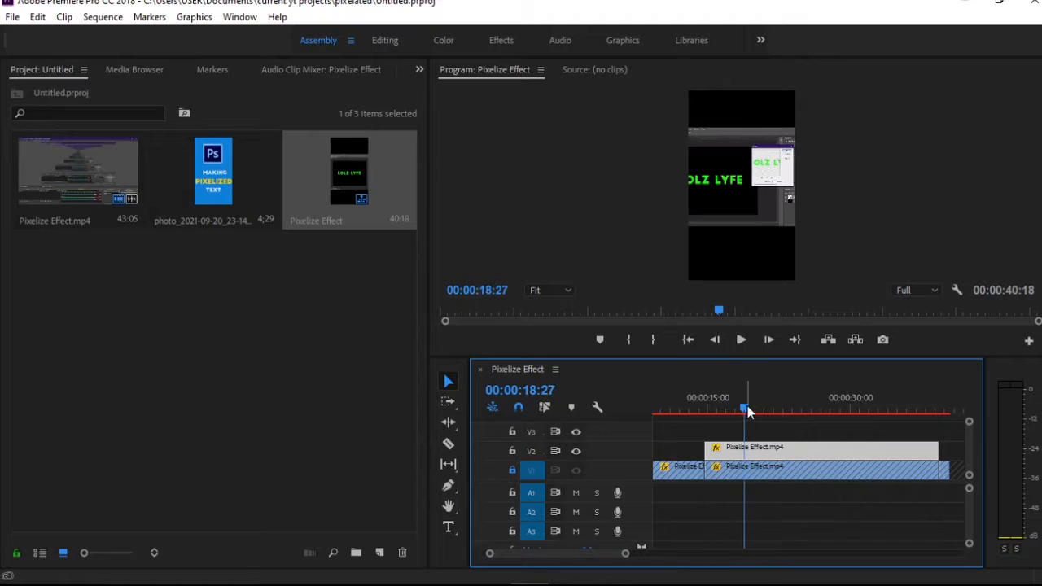
Scale the V2 copy to about 114.2 and position it near 610.4, 928.8 so the full LOLZ LYFE text sits in the frame
{"action": "left_click", "coordinate": [731, 206]}
{"action": "left_click_drag", "start_coordinate": [758, 189], "coordinate": [803, 209]}
{"action": "left_click", "coordinate": [862, 211]}
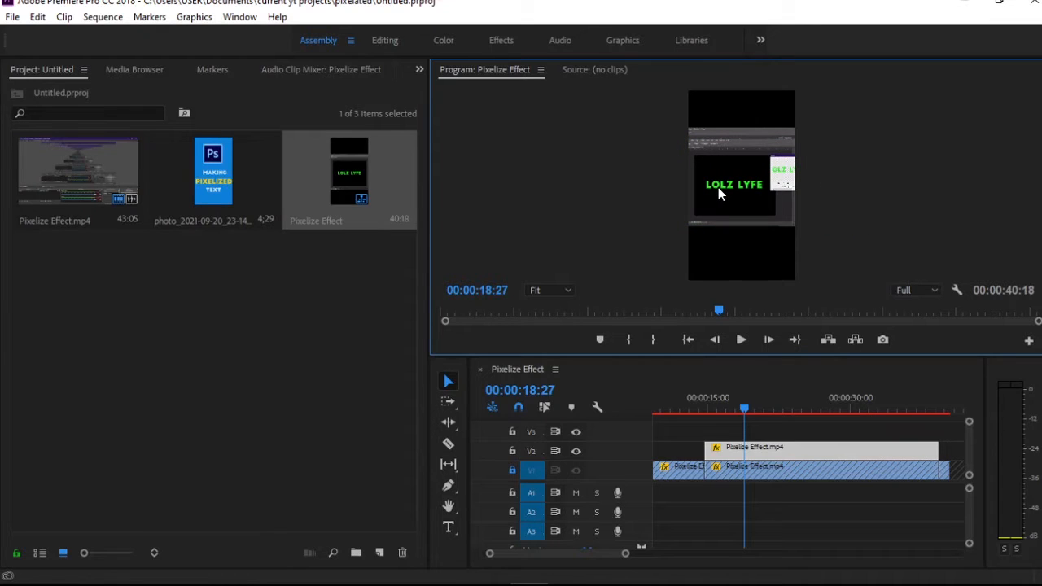
{"action": "left_click", "coordinate": [770, 219]}
{"action": "left_click", "coordinate": [807, 383]}
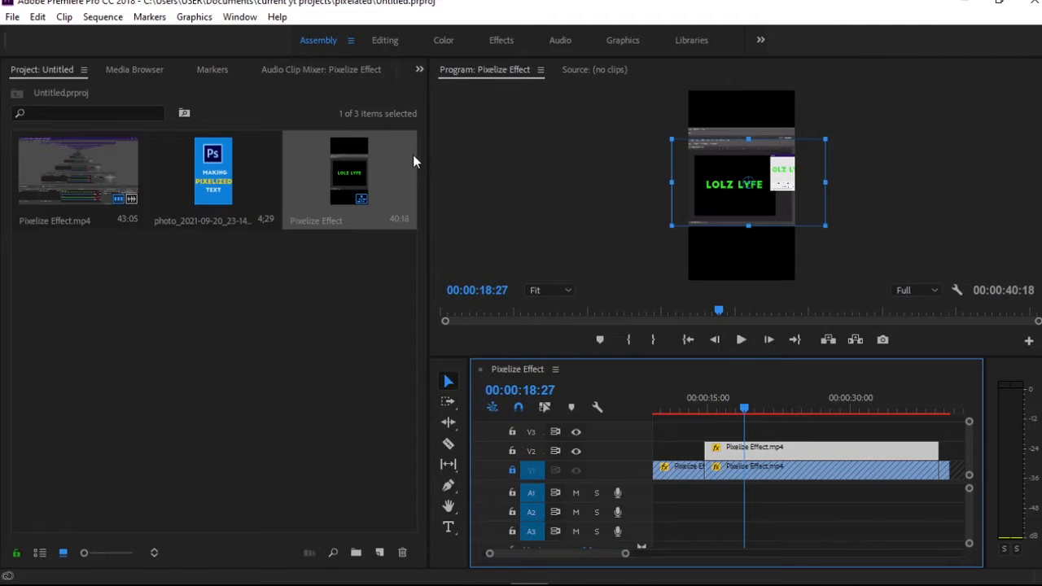
Bring up the Effect Controls for the V2 copy and the Effects library
{"action": "left_click", "coordinate": [236, 17]}
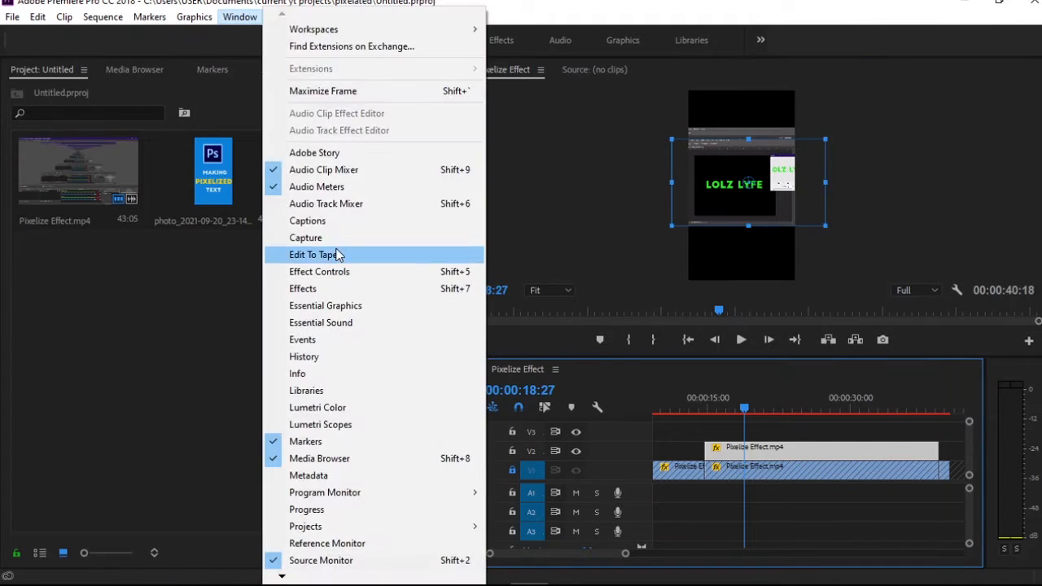
{"action": "left_click", "coordinate": [342, 273]}
{"action": "left_click", "coordinate": [238, 18]}
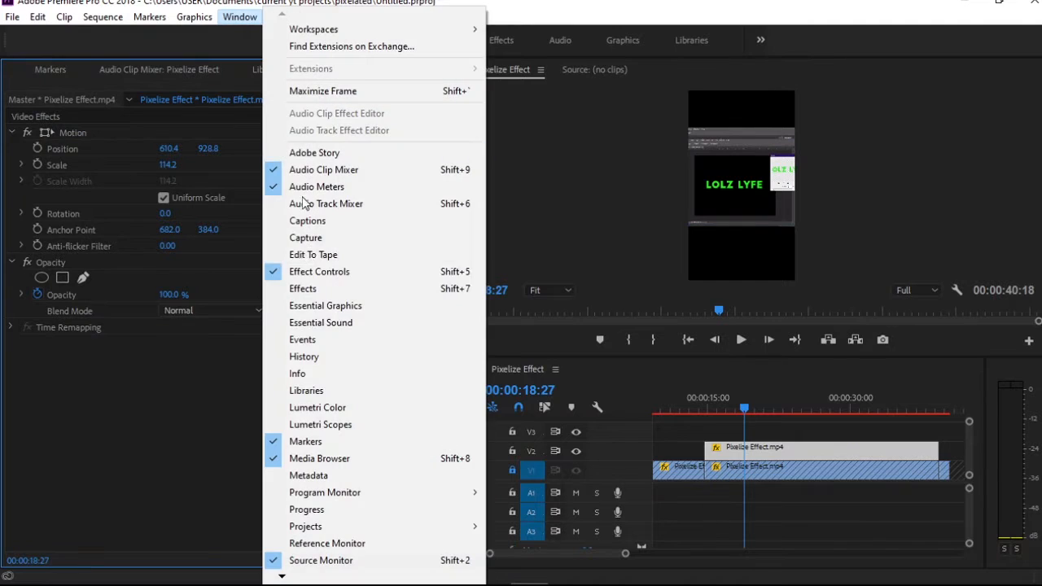
{"action": "left_click", "coordinate": [303, 288]}
Search the effects for "crop" and apply the Crop effect to the V2 copy
{"action": "left_click", "coordinate": [121, 89]}
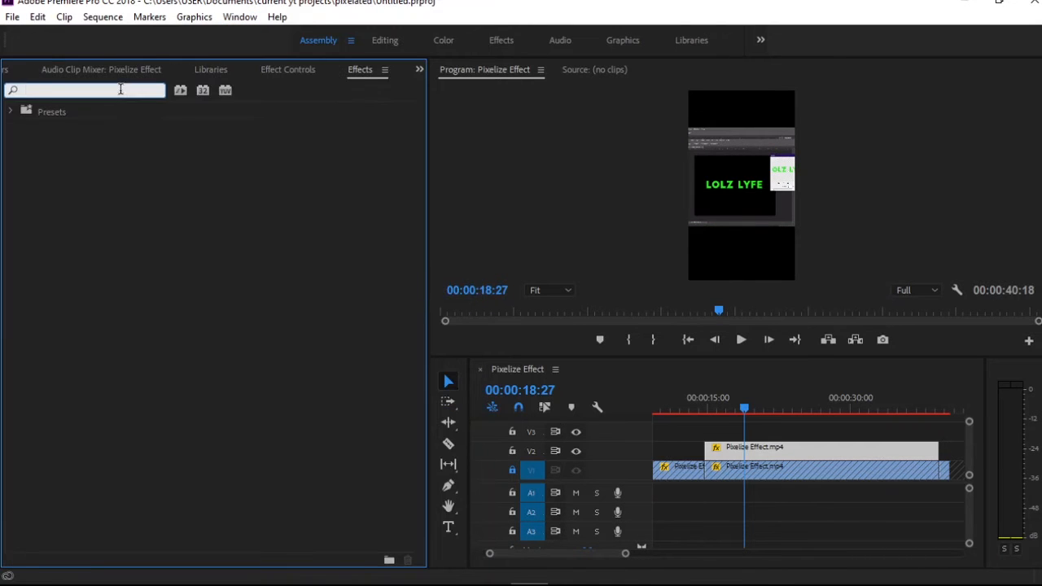
{"action": "type", "text": "crip"}
{"action": "key", "text": "BackSpace"}
{"action": "key", "text": "BackSpace"}
{"action": "type", "text": "op"}
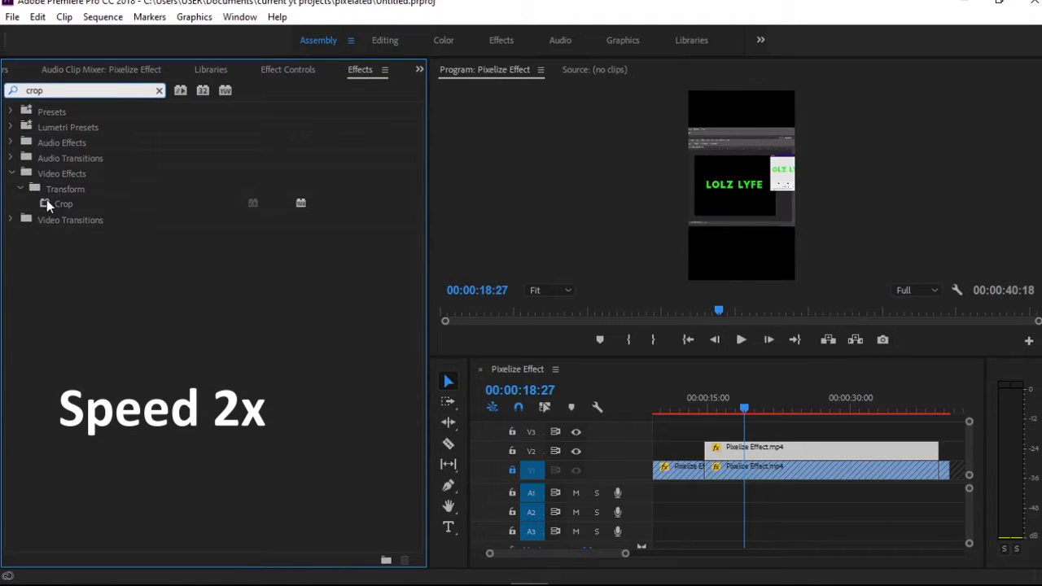
{"action": "left_click_drag", "start_coordinate": [47, 206], "coordinate": [814, 449]}
Crop the V2 copy around the LOLZ LYFE canvas, with about 11.3% off the left and 16.2% off the top
{"action": "left_click", "coordinate": [288, 69]}
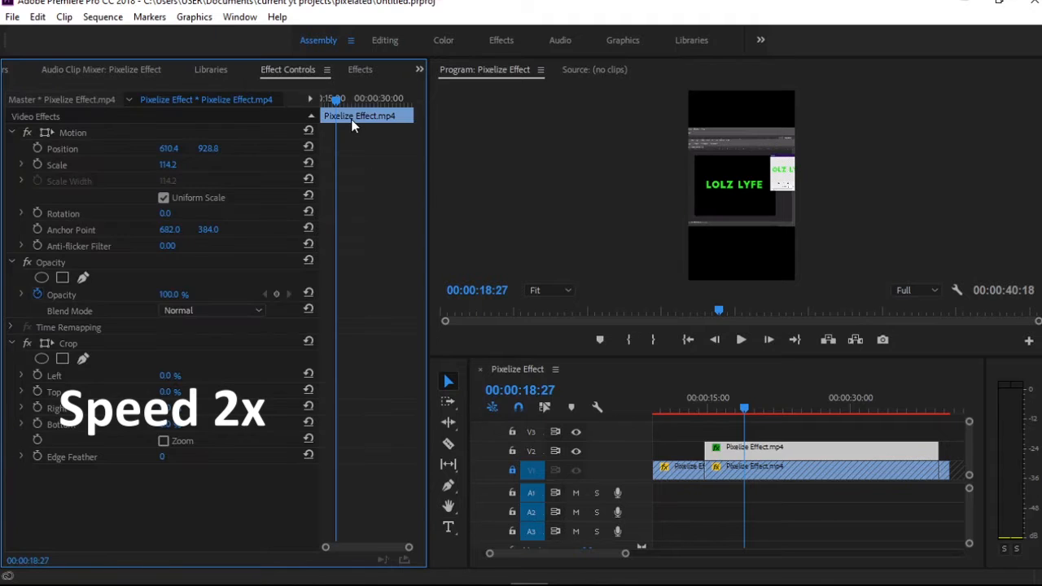
{"action": "left_click", "coordinate": [45, 343]}
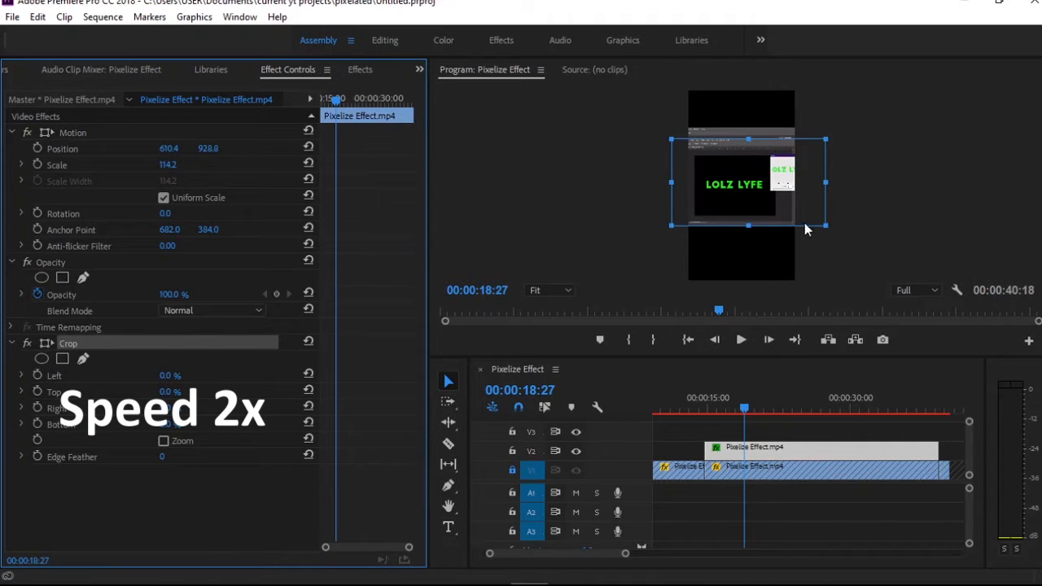
{"action": "left_click_drag", "start_coordinate": [826, 226], "coordinate": [771, 213]}
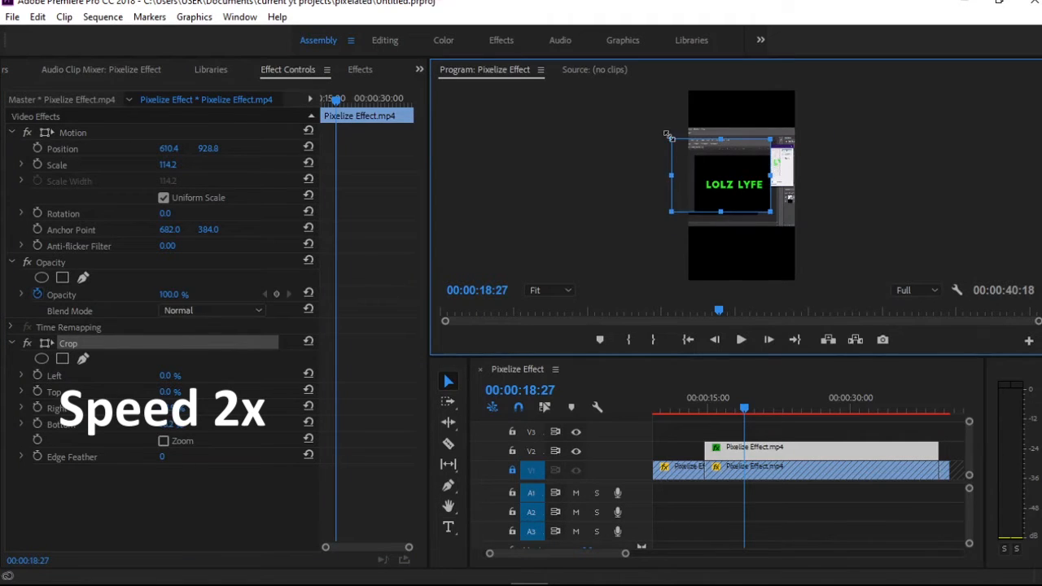
{"action": "left_click_drag", "start_coordinate": [668, 136], "coordinate": [686, 150]}
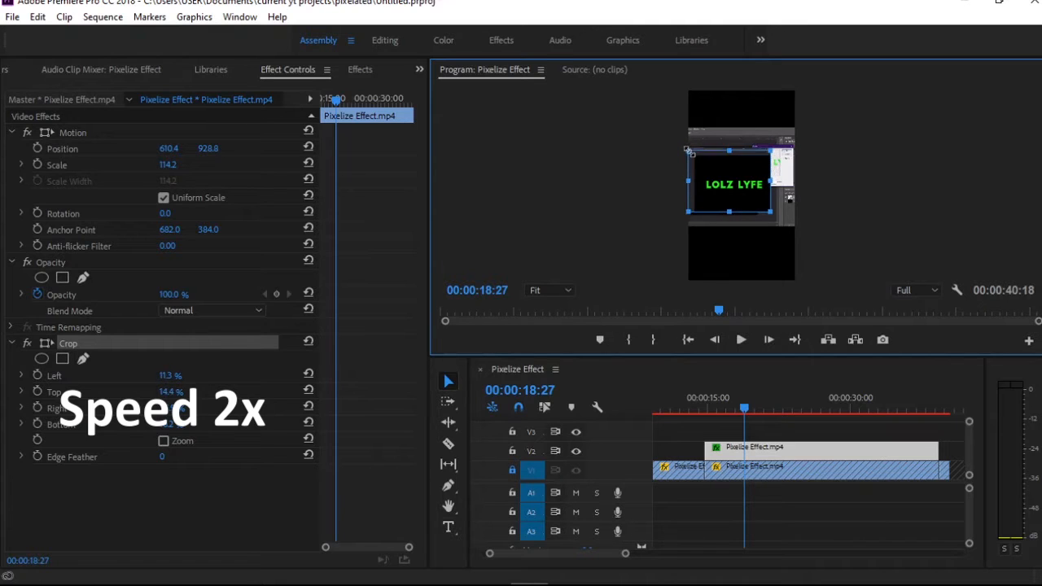
{"action": "left_click", "coordinate": [860, 220]}
Hide V1, scale the V2 copy to about 108.1, and tighten its crop to about 16.6% left and 20.9% top
{"action": "left_click", "coordinate": [575, 470]}
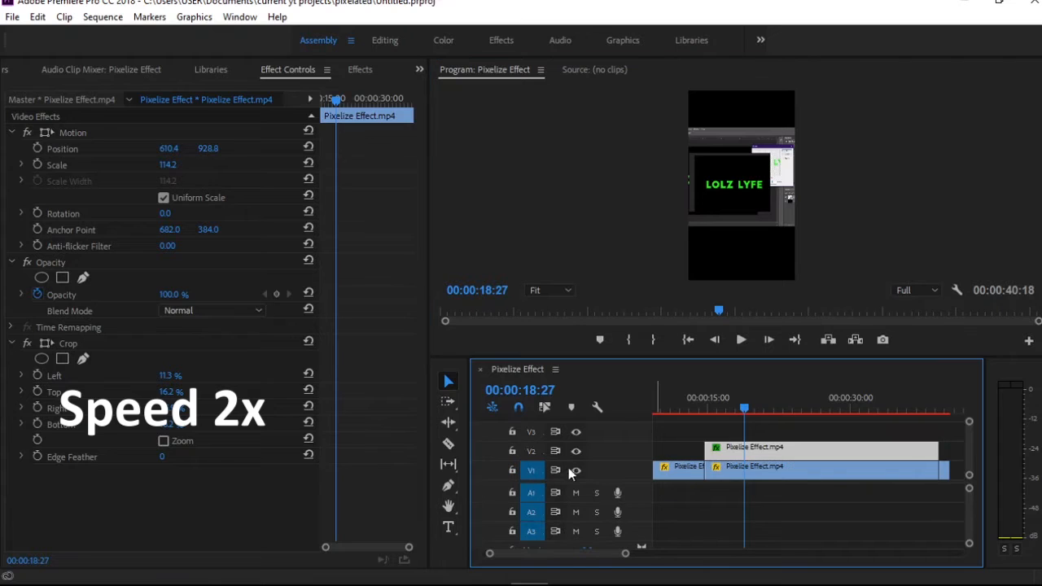
{"action": "left_click", "coordinate": [745, 194]}
{"action": "left_click_drag", "start_coordinate": [674, 136], "coordinate": [698, 155]}
{"action": "left_click", "coordinate": [51, 348]}
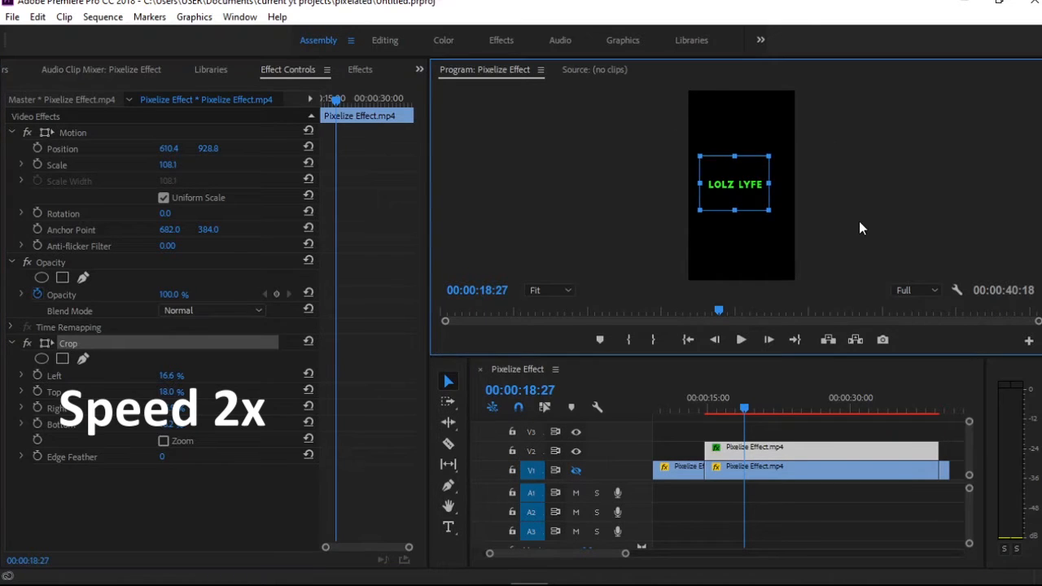
{"action": "left_click", "coordinate": [859, 221]}
{"action": "left_click", "coordinate": [50, 346]}
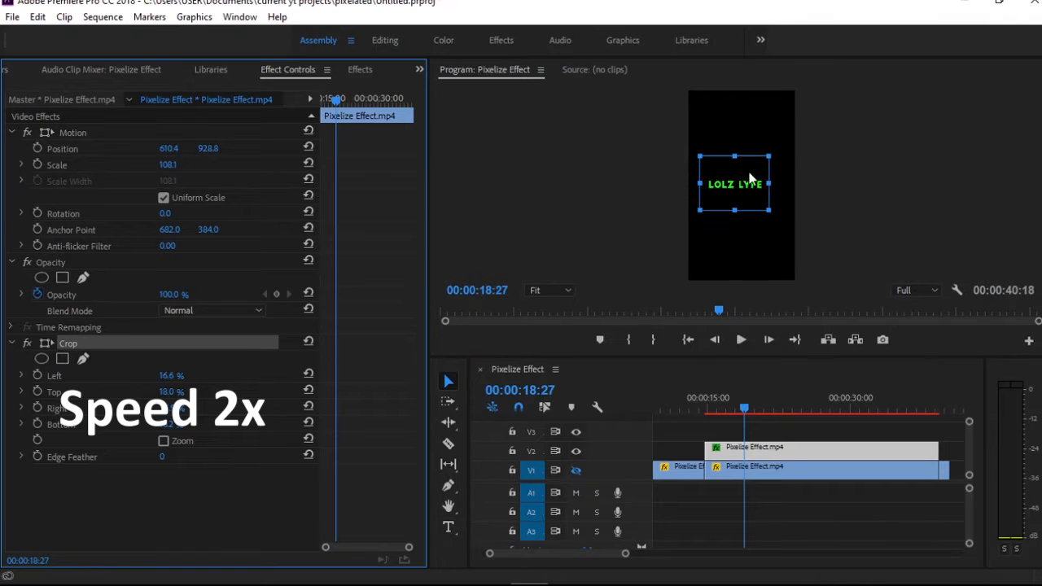
{"action": "mouse_move", "coordinate": [735, 156]}
{"action": "left_mouse_down"}
{"action": "mouse_move", "coordinate": [748, 168]}
{"action": "mouse_move", "coordinate": [750, 158]}
{"action": "left_mouse_up"}
Move the cropped LOLZ LYFE text up into the upper half of the vertical frame
{"action": "left_click", "coordinate": [840, 222]}
{"action": "left_click", "coordinate": [743, 191]}
{"action": "left_click", "coordinate": [832, 288]}
{"action": "left_click", "coordinate": [769, 451]}
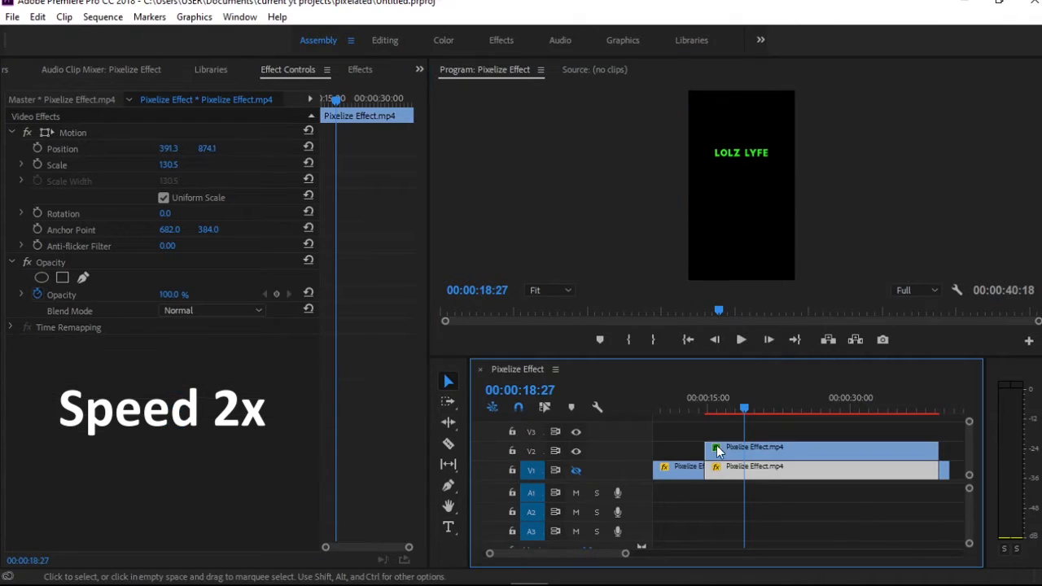
Show V1 again, then hide and lock V2 so only the original Mosaic segment can be edited
{"action": "left_click", "coordinate": [577, 470]}
{"action": "left_click", "coordinate": [577, 450]}
{"action": "double_click", "coordinate": [577, 449]}
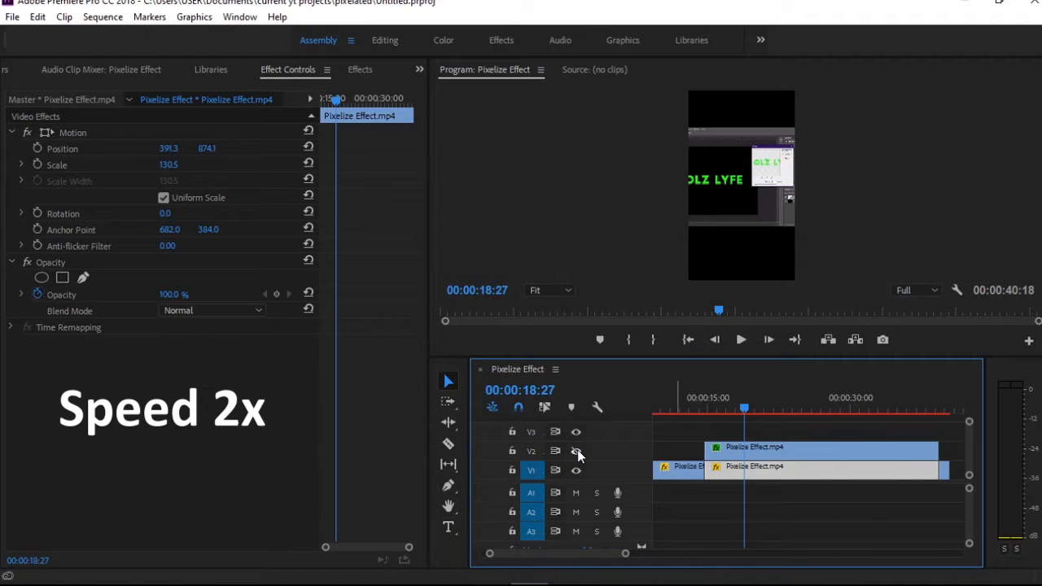
{"action": "left_click", "coordinate": [740, 185]}
{"action": "left_click", "coordinate": [878, 232]}
{"action": "left_click", "coordinate": [513, 451]}
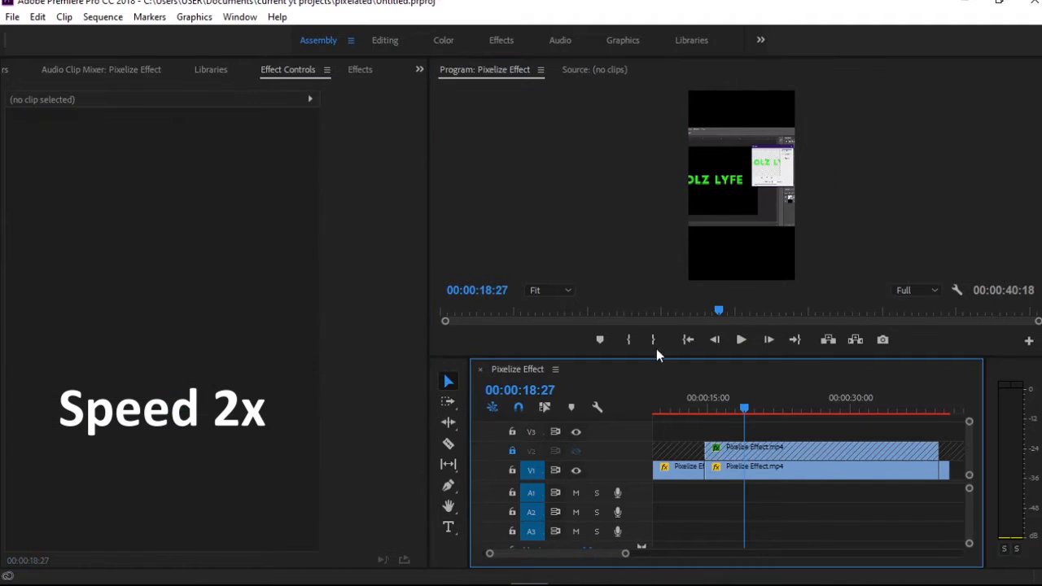
Shrink the Mosaic segment on V1 to about 89.8 scale and apply the Crop effect to it
{"action": "left_click", "coordinate": [753, 210]}
{"action": "mouse_move", "coordinate": [766, 209]}
{"action": "left_mouse_down"}
{"action": "mouse_move", "coordinate": [755, 209]}
{"action": "mouse_move", "coordinate": [785, 209]}
{"action": "left_mouse_up"}
{"action": "left_click", "coordinate": [368, 72]}
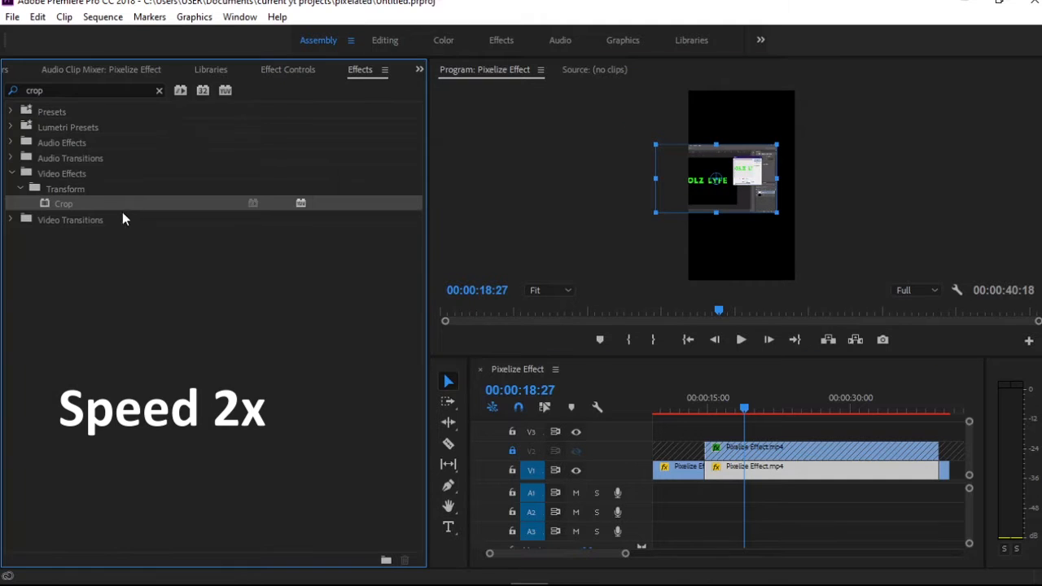
{"action": "left_click_drag", "start_coordinate": [123, 210], "coordinate": [768, 479]}
{"action": "left_click", "coordinate": [290, 72]}
{"action": "left_click", "coordinate": [78, 343]}
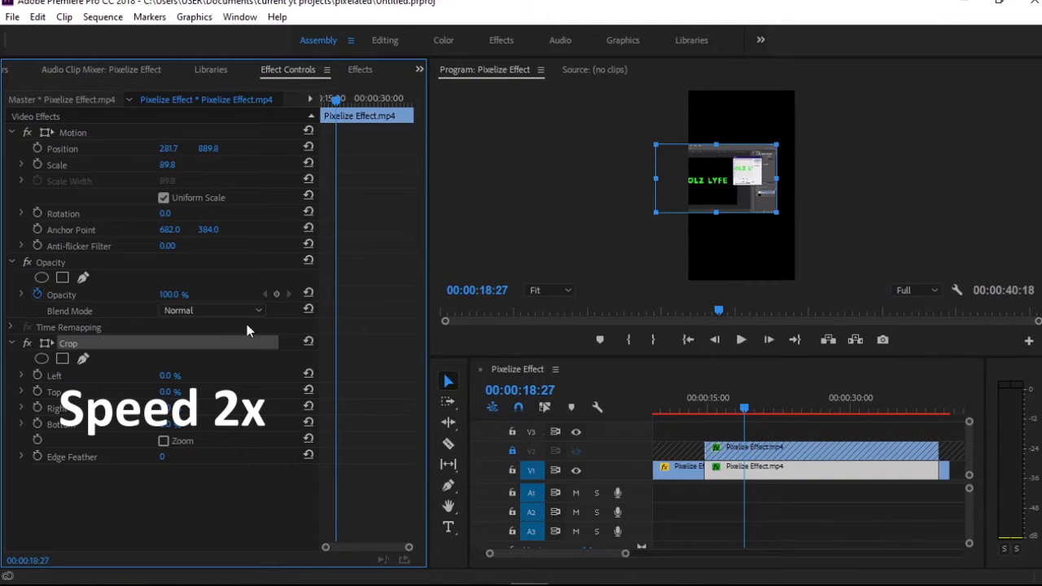
Crop about 53.2% off the V1 segment's left side and enlarge it to about 205.7 scale around the Mosaic dialog
{"action": "left_click_drag", "start_coordinate": [654, 204], "coordinate": [862, 208]}
{"action": "left_click", "coordinate": [861, 208]}
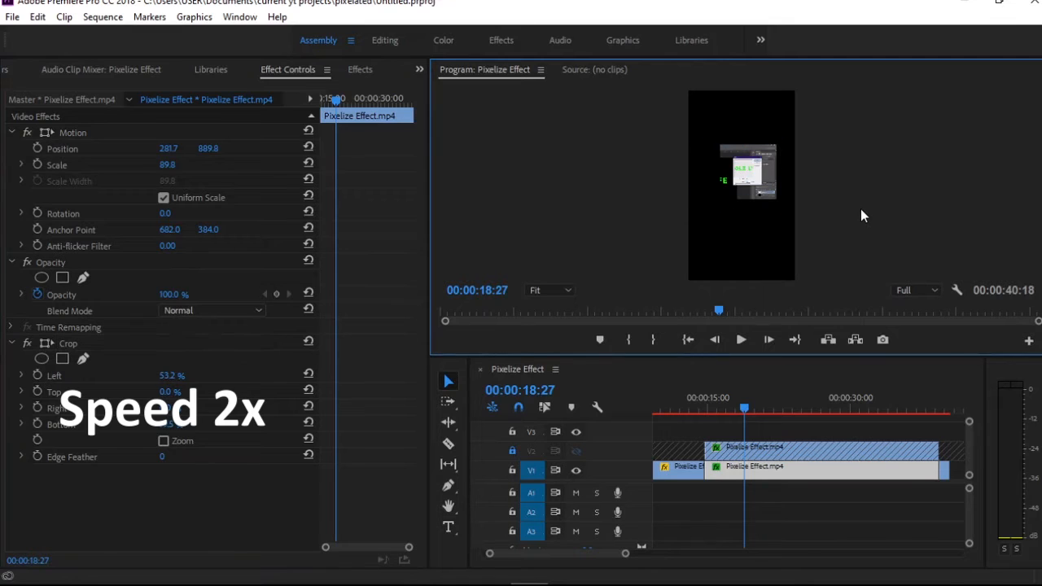
{"action": "left_click", "coordinate": [770, 198]}
{"action": "left_click_drag", "start_coordinate": [777, 212], "coordinate": [860, 260]}
{"action": "left_click_drag", "start_coordinate": [751, 197], "coordinate": [696, 200]}
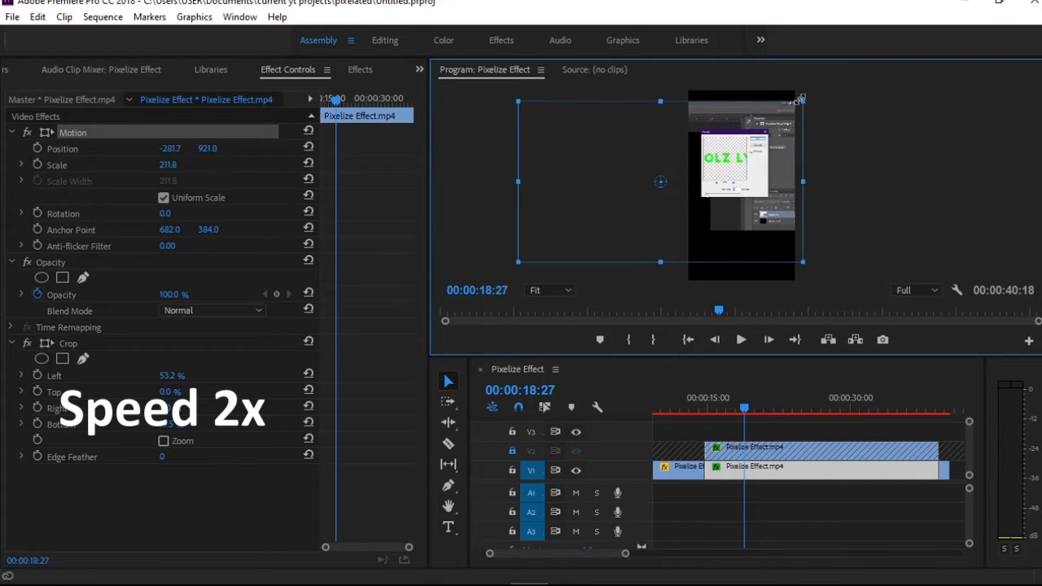
{"action": "left_click_drag", "start_coordinate": [803, 100], "coordinate": [798, 104]}
Tighten the V1 segment's crop around the Mosaic dialog to about 62.8% left and 16.4% top
{"action": "left_click", "coordinate": [114, 346]}
{"action": "left_click_drag", "start_coordinate": [673, 229], "coordinate": [697, 205]}
{"action": "left_click_drag", "start_coordinate": [801, 101], "coordinate": [773, 130]}
{"action": "left_click", "coordinate": [886, 194]}
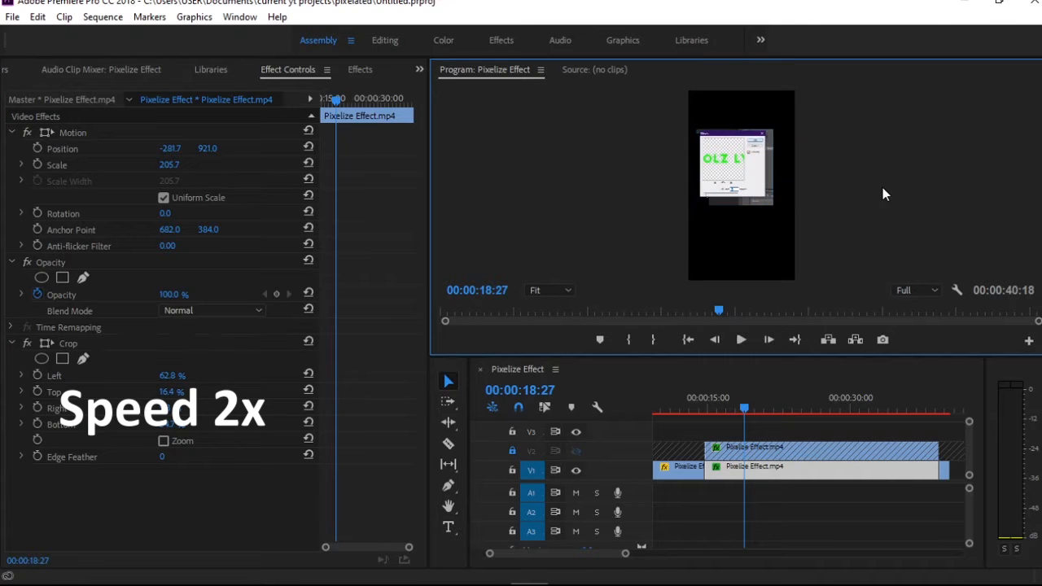
Enlarge the V1 segment to about 287 scale and shift it so the Mosaic dialog spans the frame's width
{"action": "left_click", "coordinate": [714, 159]}
{"action": "left_click_drag", "start_coordinate": [799, 260], "coordinate": [862, 318]}
{"action": "left_click_drag", "start_coordinate": [756, 179], "coordinate": [700, 229]}
{"action": "left_click_drag", "start_coordinate": [838, 100], "coordinate": [788, 117]}
{"action": "left_click_drag", "start_coordinate": [755, 170], "coordinate": [786, 155]}
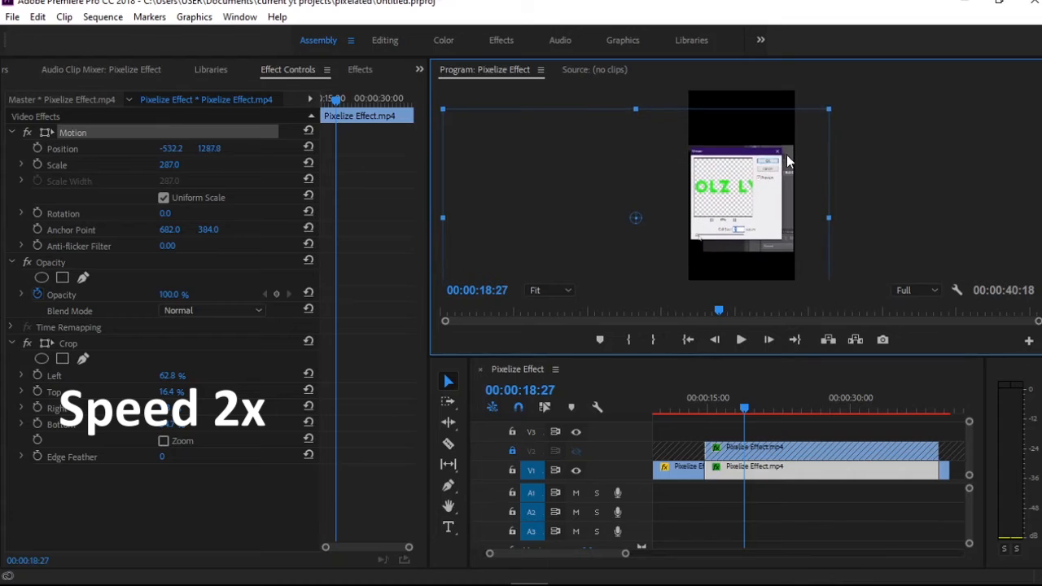
Crop V1 to the Mosaic dialog's edges, about 63.8% left, 17.8% top, 12.2% right and 40.8% bottom, and move it lower in the frame
{"action": "left_click", "coordinate": [67, 346]}
{"action": "left_click_drag", "start_coordinate": [689, 249], "coordinate": [685, 241]}
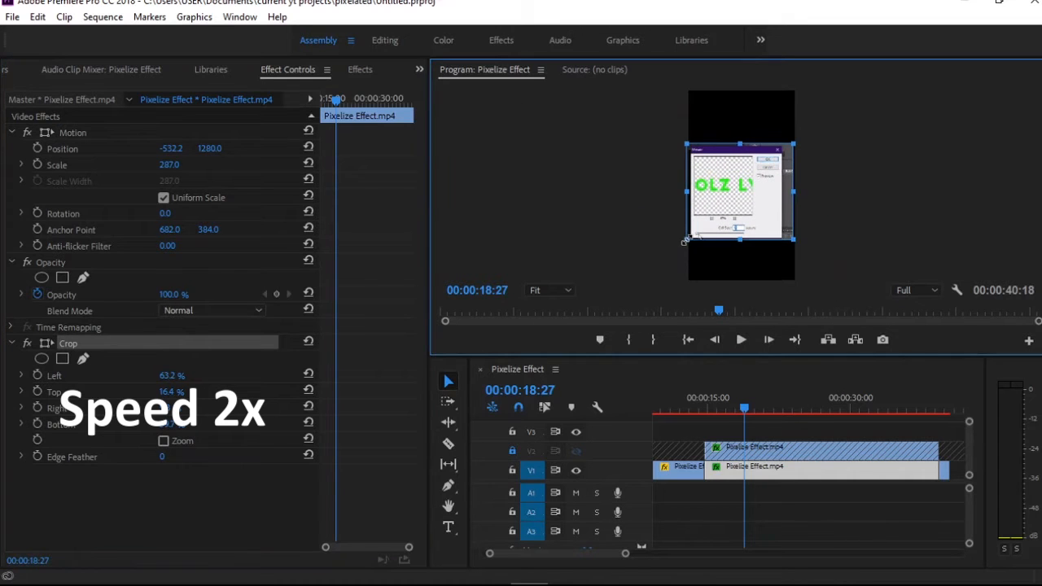
{"action": "left_click_drag", "start_coordinate": [794, 144], "coordinate": [783, 146]}
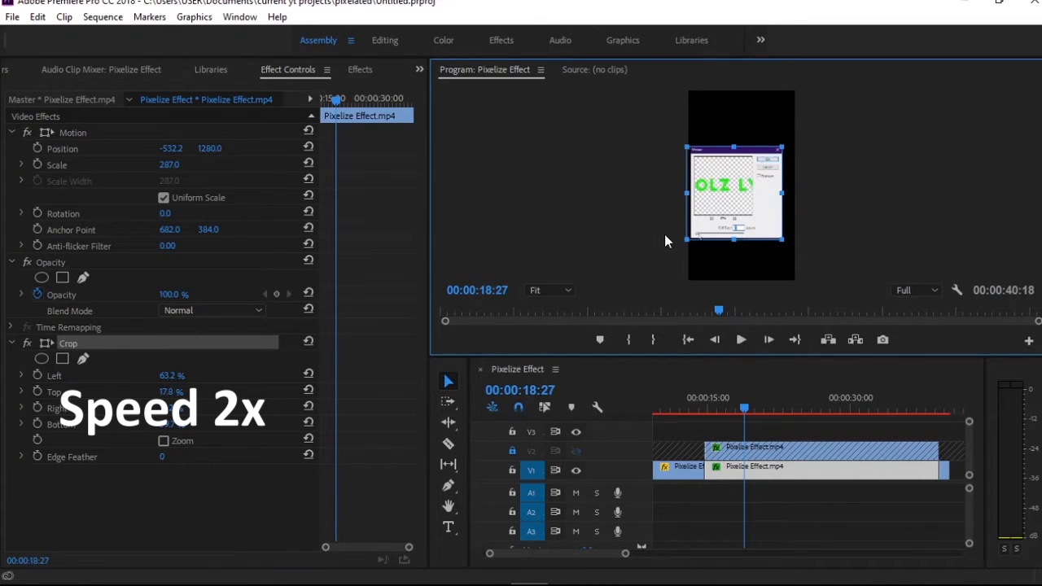
{"action": "left_click", "coordinate": [819, 235]}
{"action": "left_click_drag", "start_coordinate": [755, 188], "coordinate": [759, 215]}
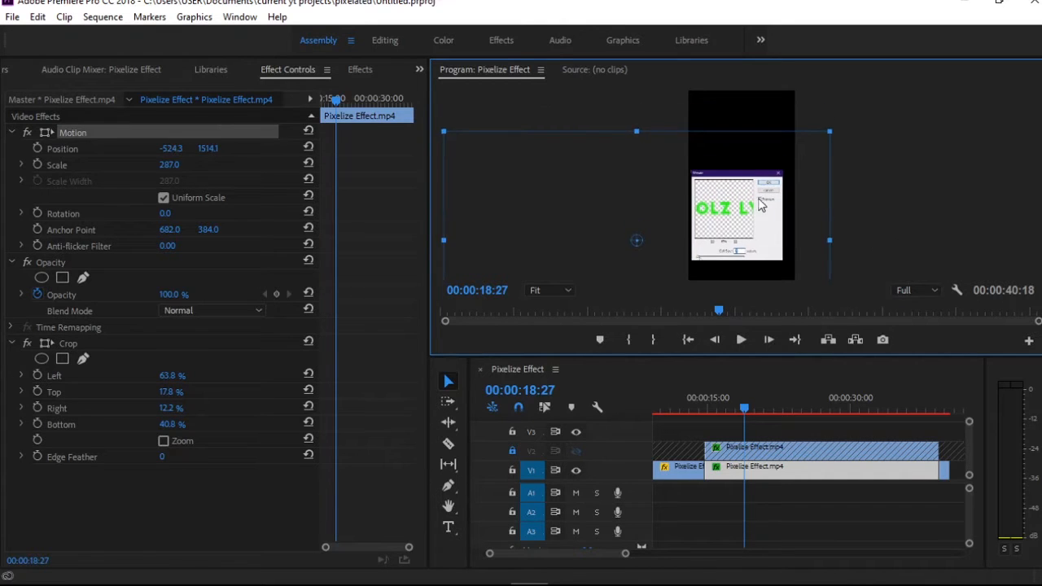
Show and unlock V2, move the LOLZ LYFE text up to about 649.6, 288.8, and check the layout at 00:00:33:14
{"action": "left_click", "coordinate": [575, 451]}
{"action": "left_click", "coordinate": [756, 150]}
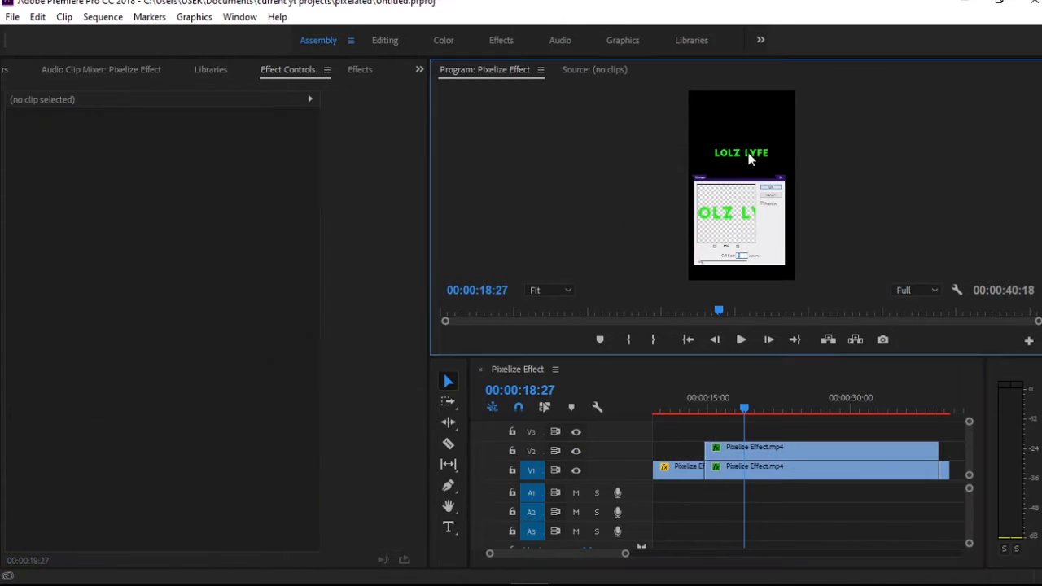
{"action": "left_click_drag", "start_coordinate": [759, 134], "coordinate": [758, 123]}
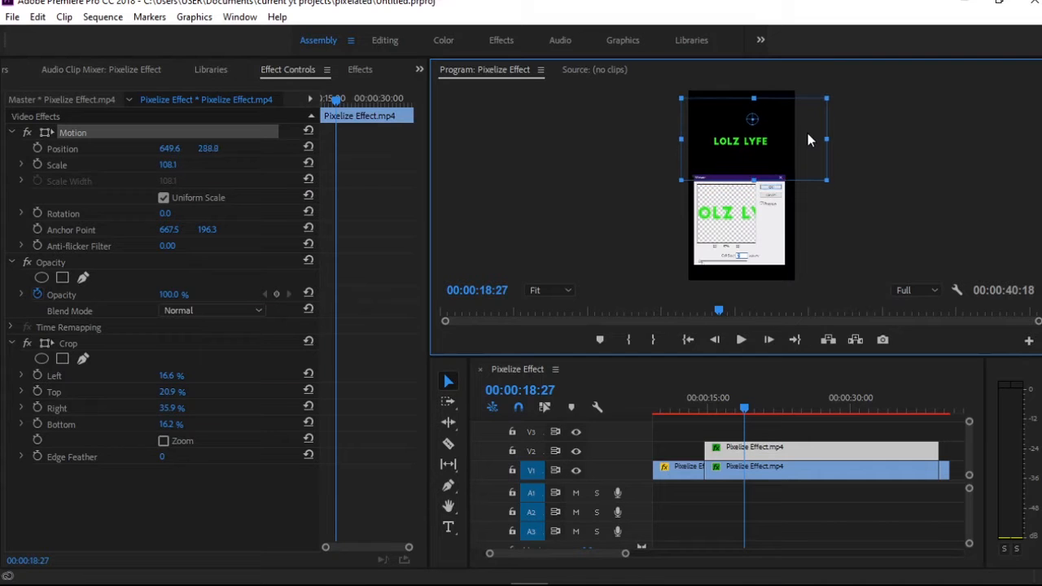
{"action": "left_click", "coordinate": [874, 163]}
{"action": "left_click_drag", "start_coordinate": [763, 401], "coordinate": [882, 402]}
In File Explorer, find whtiejpg.jpg under YT, Media files for footage, september, pixelated effect on drive G and add it to V3 above the Mosaic segment
{"action": "key", "text": "alt+Tab"}
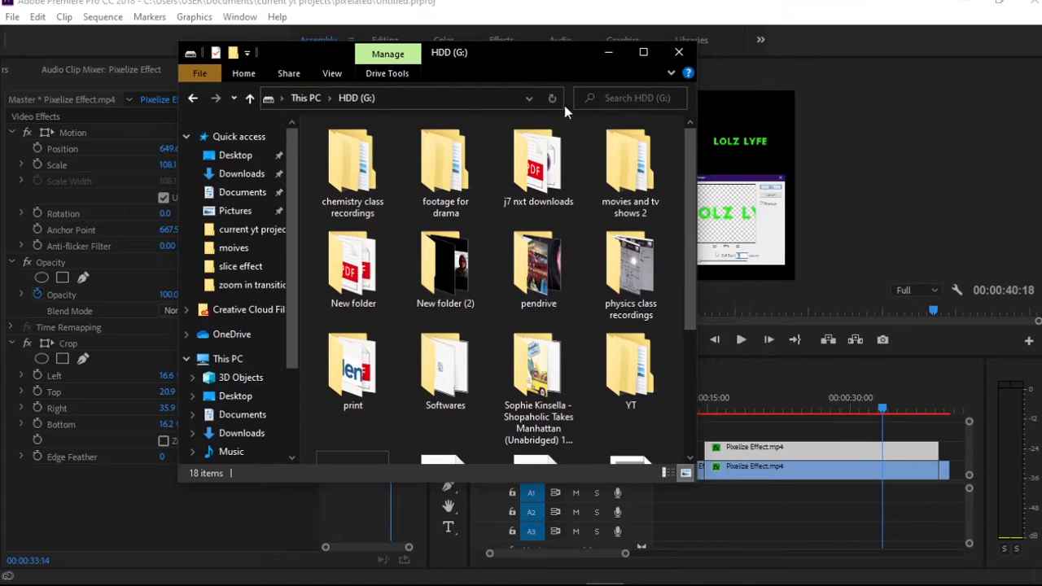
{"action": "scroll", "coordinate": [586, 204], "scroll_direction": "down", "scroll_amount": 3}
{"action": "left_click", "coordinate": [618, 163]}
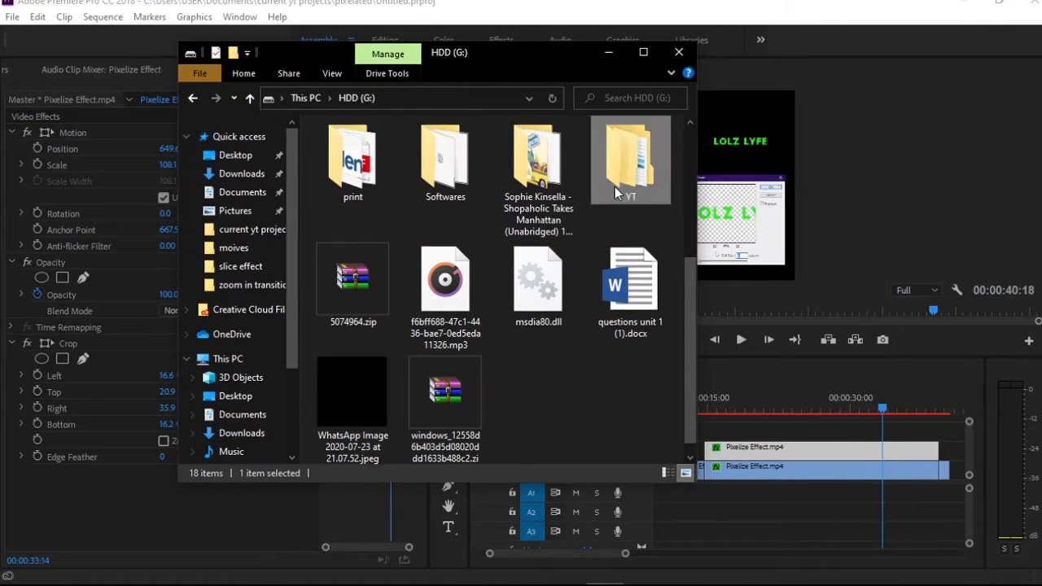
{"action": "double_click", "coordinate": [615, 186]}
{"action": "double_click", "coordinate": [350, 175]}
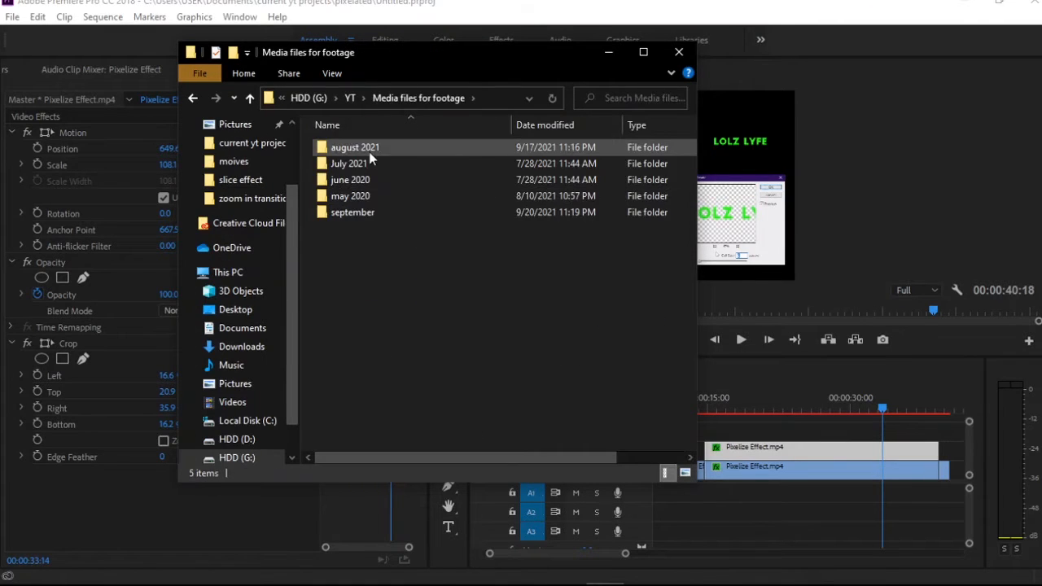
{"action": "double_click", "coordinate": [363, 211]}
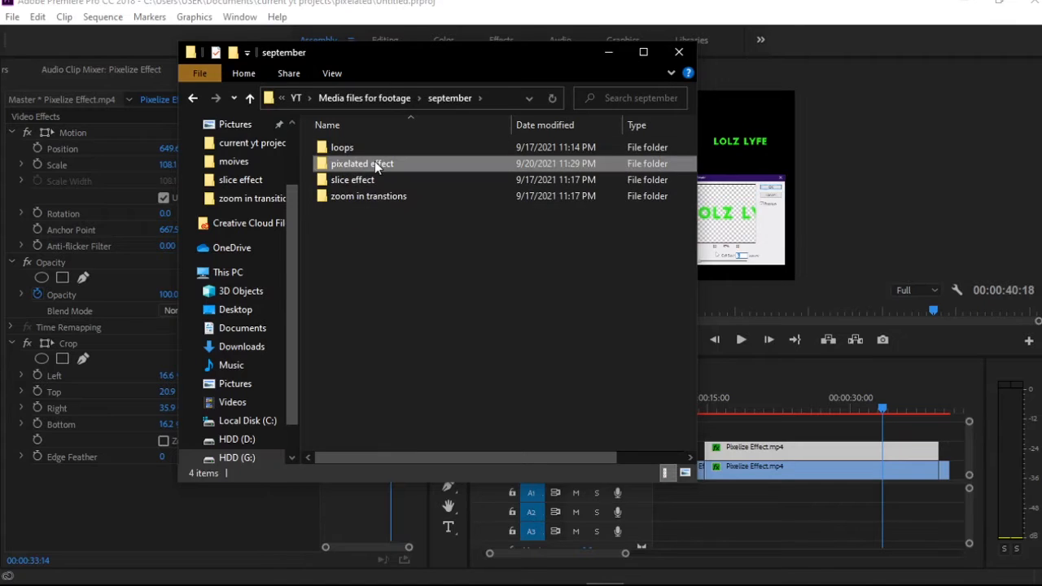
{"action": "double_click", "coordinate": [374, 161]}
{"action": "left_click_drag", "start_coordinate": [523, 203], "coordinate": [788, 429]}
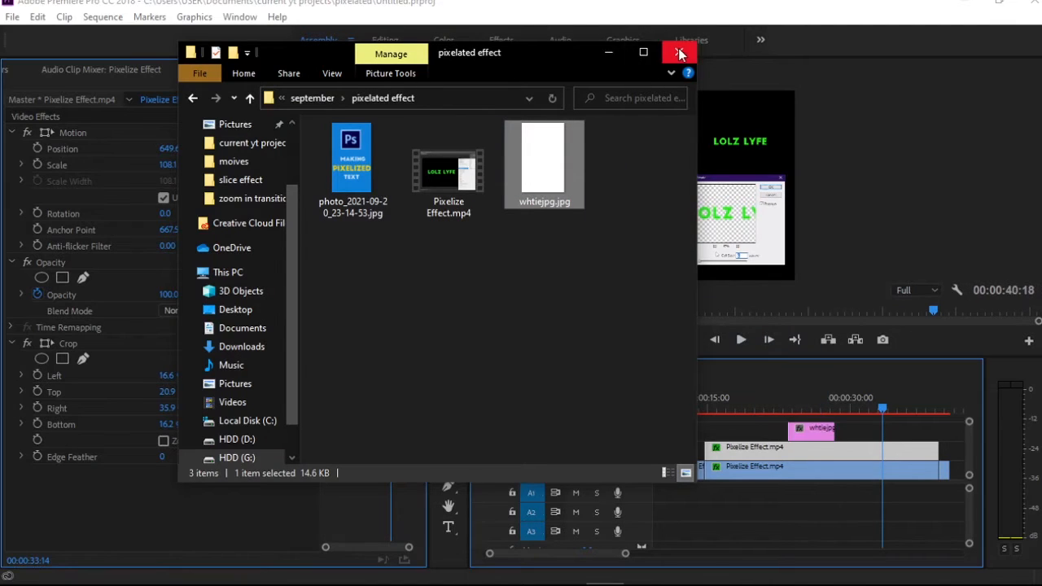
{"action": "left_click", "coordinate": [681, 54]}
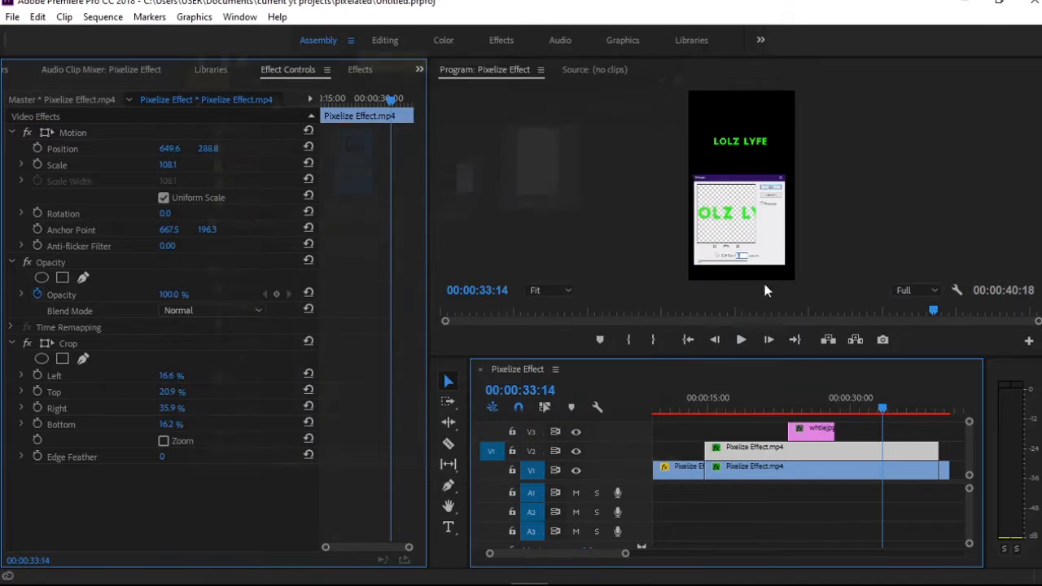
Lock V1 and V2, check how whtiejpg.jpg covers the frame at 00:00:24:18, and unlock both tracks
{"action": "left_click", "coordinate": [807, 424]}
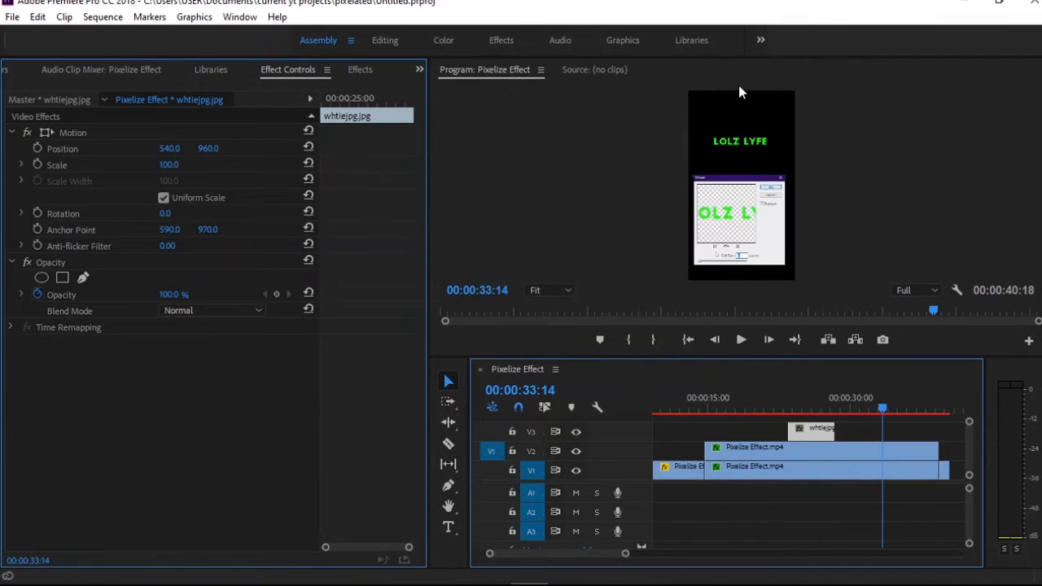
{"action": "left_click", "coordinate": [513, 451]}
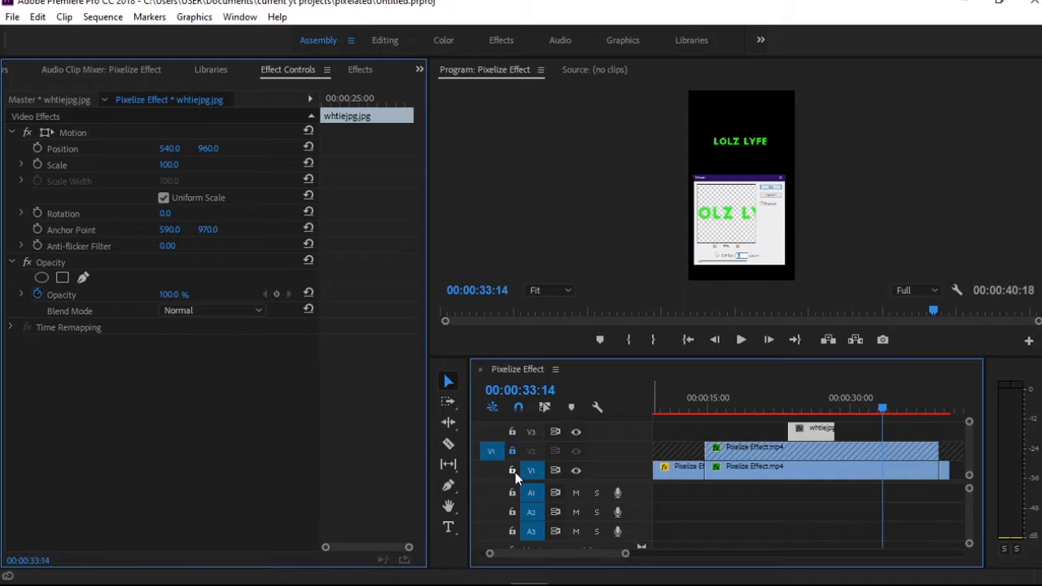
{"action": "left_click", "coordinate": [512, 470]}
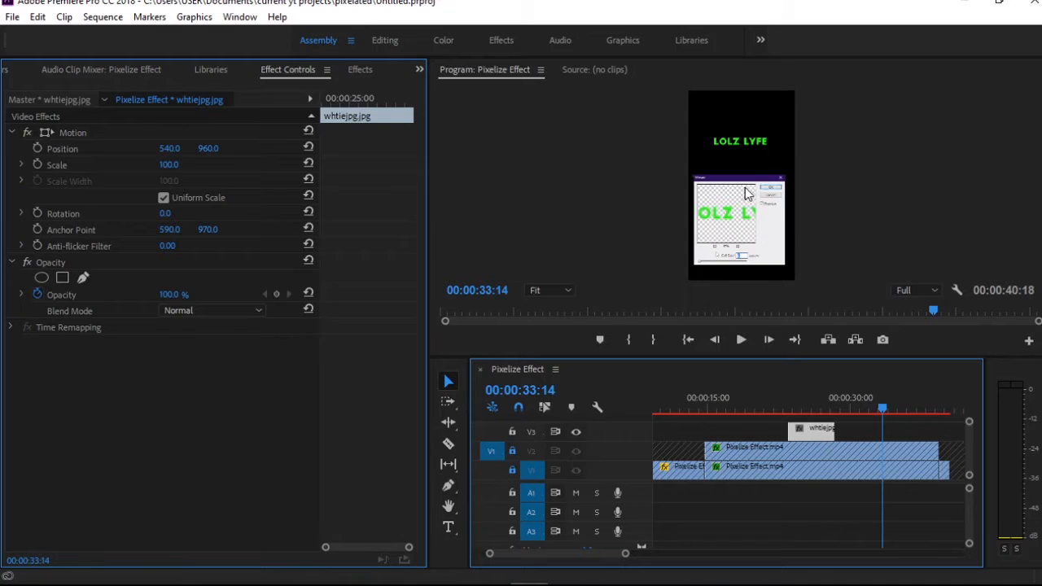
{"action": "left_click", "coordinate": [753, 105]}
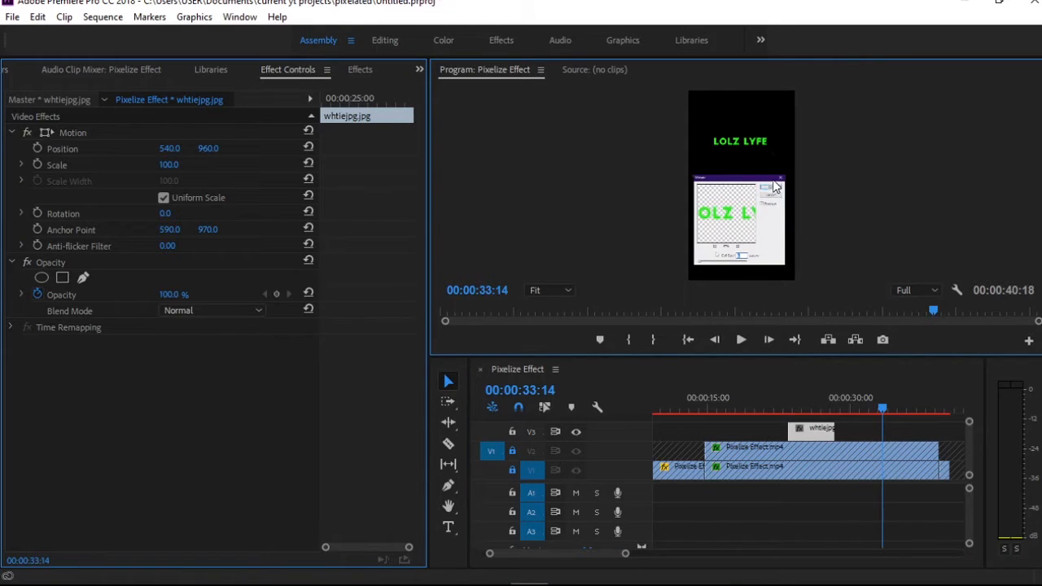
{"action": "left_click", "coordinate": [811, 429]}
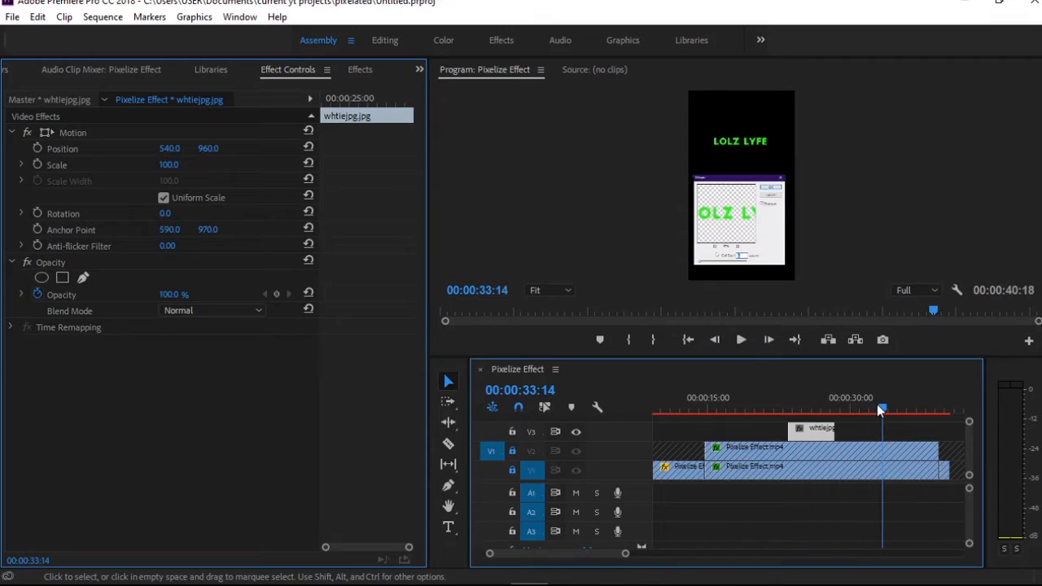
{"action": "left_click_drag", "start_coordinate": [880, 409], "coordinate": [794, 408]}
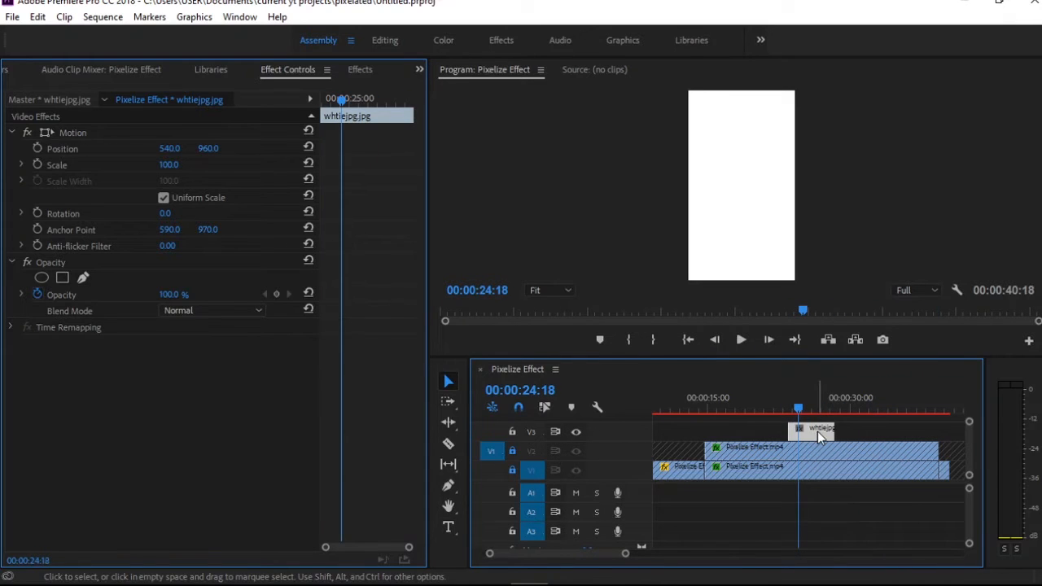
{"action": "left_click", "coordinate": [737, 179]}
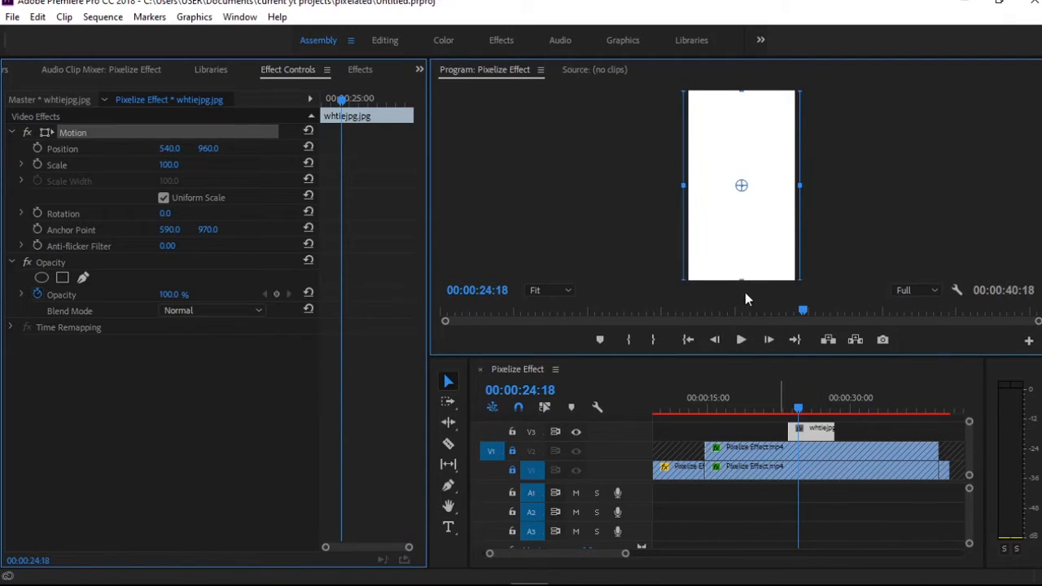
{"action": "left_click", "coordinate": [680, 497]}
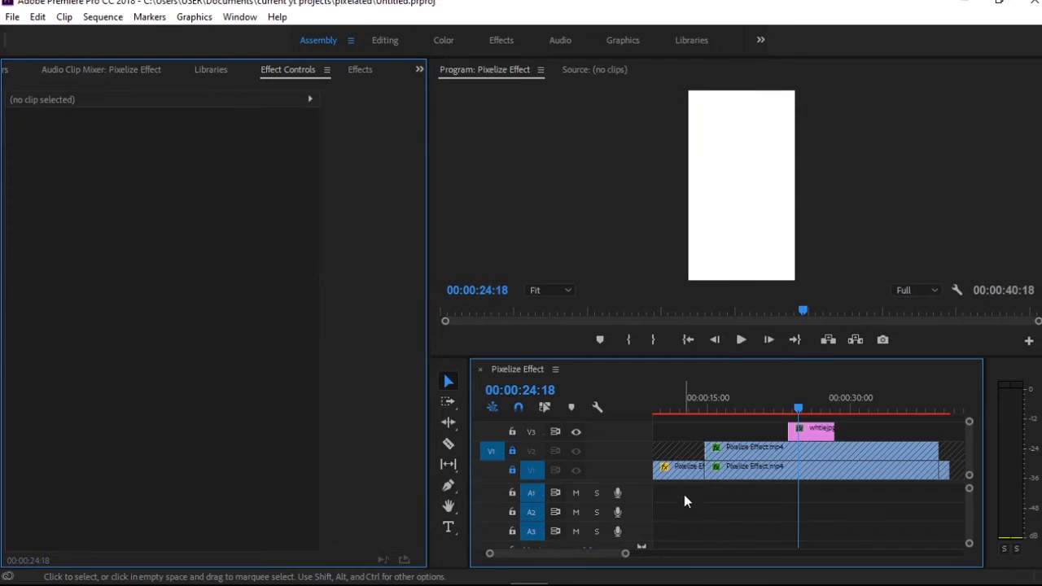
{"action": "left_click", "coordinate": [512, 470]}
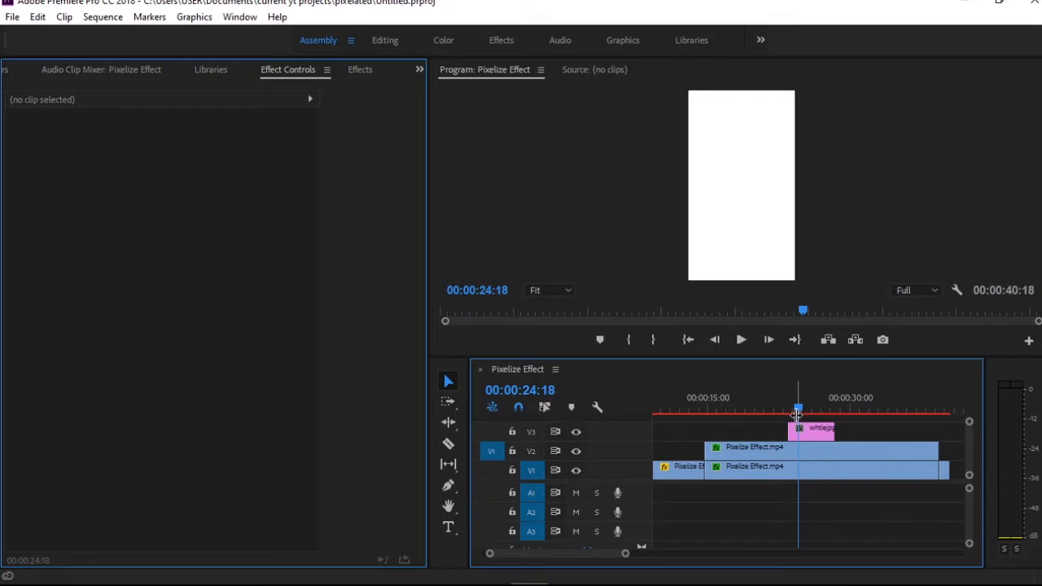
Move the two Pixelize Effect segments up to V2 and V3, and stretch whtiejpg.jpg on V1 across their full length
{"action": "mouse_move", "coordinate": [969, 422]}
{"action": "left_mouse_down"}
{"action": "mouse_move", "coordinate": [970, 442]}
{"action": "mouse_move", "coordinate": [969, 417]}
{"action": "left_mouse_up"}
{"action": "left_click_drag", "start_coordinate": [874, 463], "coordinate": [817, 475]}
{"action": "left_click_drag", "start_coordinate": [814, 451], "coordinate": [814, 463]}
{"action": "left_click_drag", "start_coordinate": [814, 436], "coordinate": [938, 474]}
{"action": "left_click", "coordinate": [823, 475]}
{"action": "left_click_drag", "start_coordinate": [788, 474], "coordinate": [706, 474]}
Split the V2 Mosaic segment at 00:00:35:18 and select the portion after the cut
{"action": "left_click_drag", "start_coordinate": [798, 410], "coordinate": [904, 416]}
{"action": "key", "text": "c"}
{"action": "left_click", "coordinate": [904, 463]}
{"action": "key", "text": "v"}
{"action": "left_click", "coordinate": [921, 456]}
{"action": "left_click", "coordinate": [922, 462]}
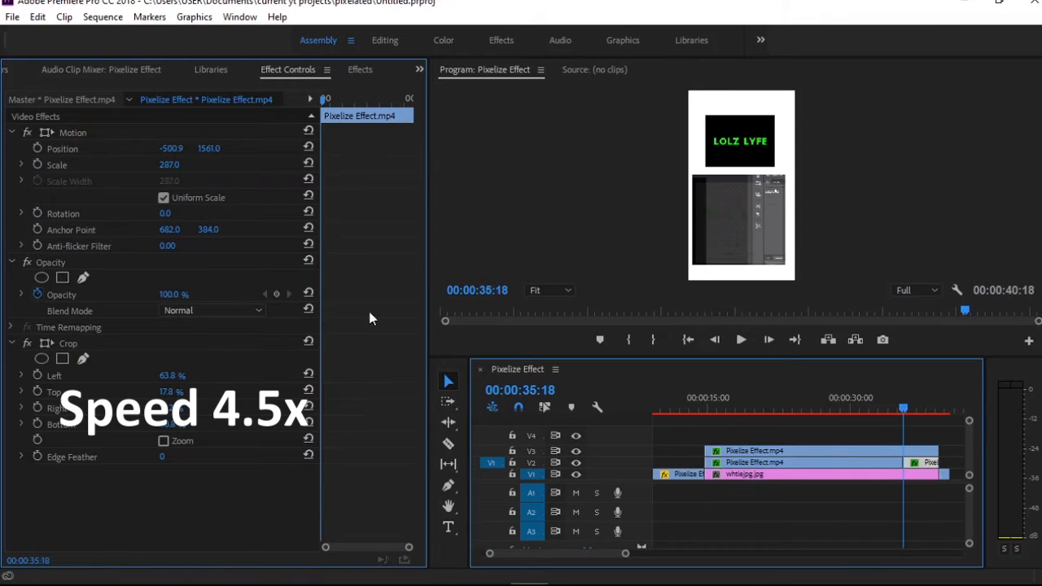
Hide and lock V3, and reset the crop on V2's end portion
{"action": "left_click", "coordinate": [576, 451]}
{"action": "left_click", "coordinate": [68, 343]}
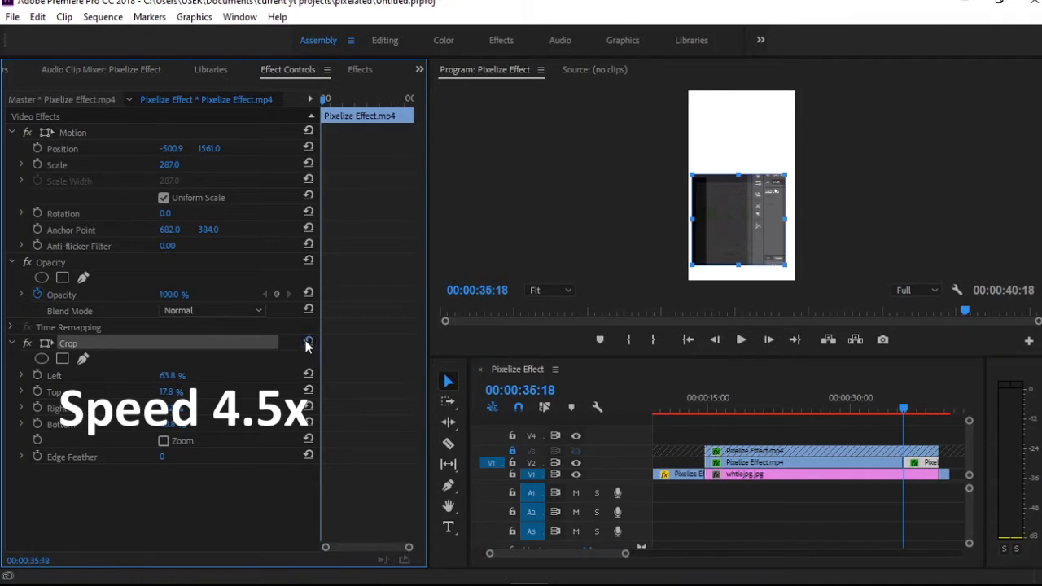
{"action": "left_click", "coordinate": [308, 342]}
Try a looser crop on V2's end portion, about 56.2% left and 0% top, checking it at 00:00:36:05
{"action": "left_click_drag", "start_coordinate": [833, 136], "coordinate": [776, 154]}
{"action": "left_click_drag", "start_coordinate": [726, 215], "coordinate": [828, 81]}
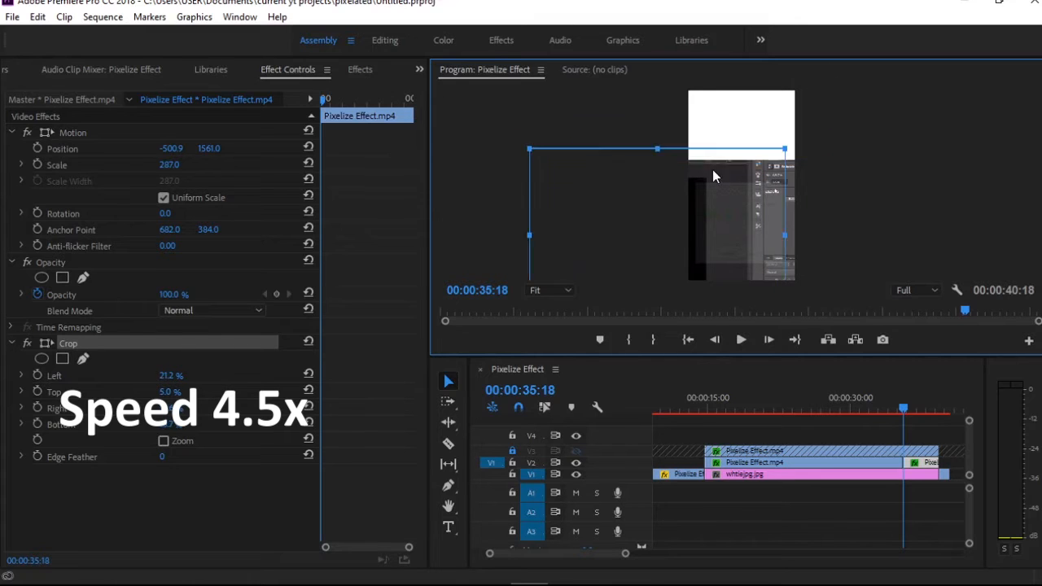
{"action": "left_click_drag", "start_coordinate": [717, 136], "coordinate": [740, 134]}
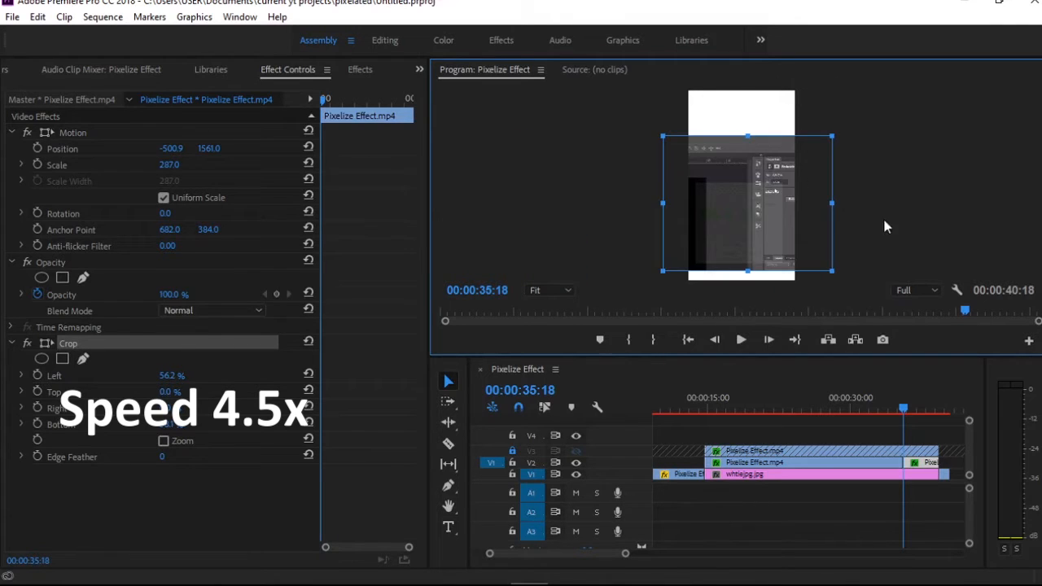
{"action": "left_click_drag", "start_coordinate": [903, 408], "coordinate": [909, 408]}
{"action": "left_click", "coordinate": [742, 211]}
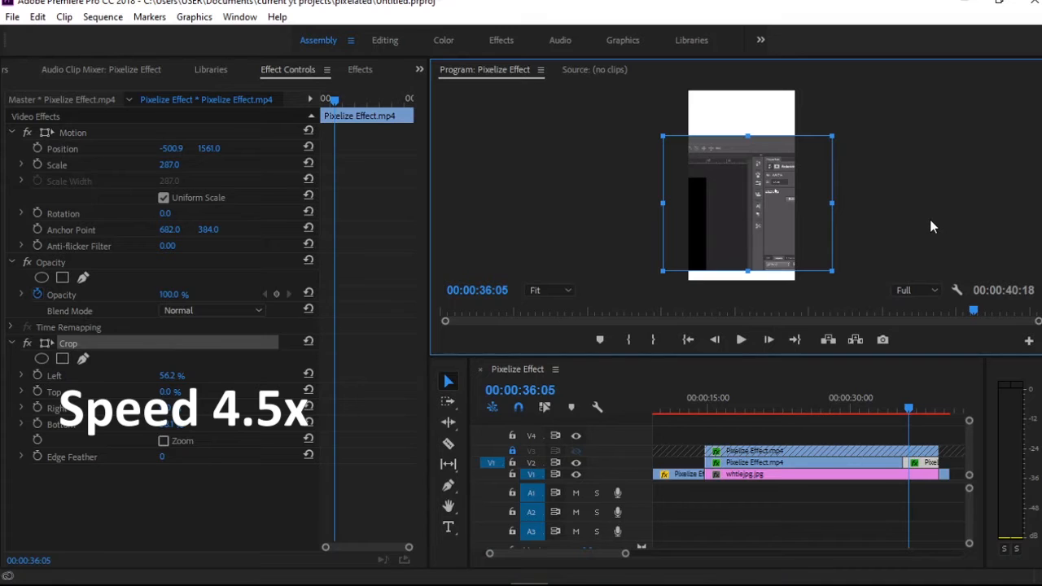
{"action": "key", "text": "ctrl+s"}
{"action": "left_click_drag", "start_coordinate": [770, 184], "coordinate": [770, 193]}
{"action": "key", "text": "ctrl+z"}
Clear the crop on V2's end portion, reduce it to about 167.1 scale, and center LOLZ LYFE at about 759.1, 983.4
{"action": "left_click", "coordinate": [916, 193]}
{"action": "left_click", "coordinate": [724, 215]}
{"action": "left_click_drag", "start_coordinate": [833, 136], "coordinate": [805, 154]}
{"action": "left_click_drag", "start_coordinate": [706, 197], "coordinate": [690, 149]}
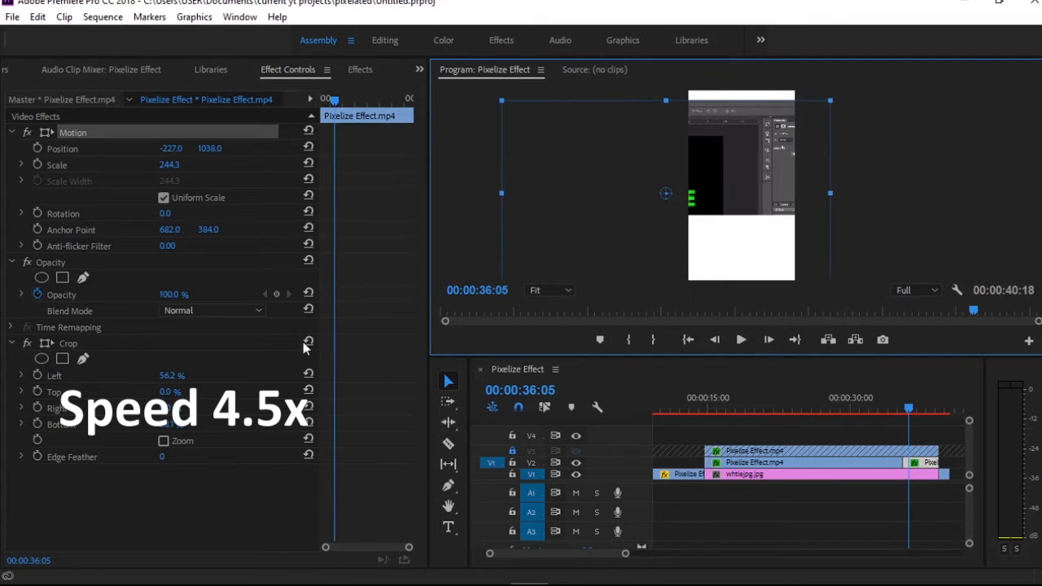
{"action": "left_click", "coordinate": [307, 342]}
{"action": "left_click_drag", "start_coordinate": [640, 253], "coordinate": [707, 245]}
{"action": "left_click_drag", "start_coordinate": [897, 92], "coordinate": [854, 117]}
{"action": "left_click_drag", "start_coordinate": [815, 153], "coordinate": [771, 155]}
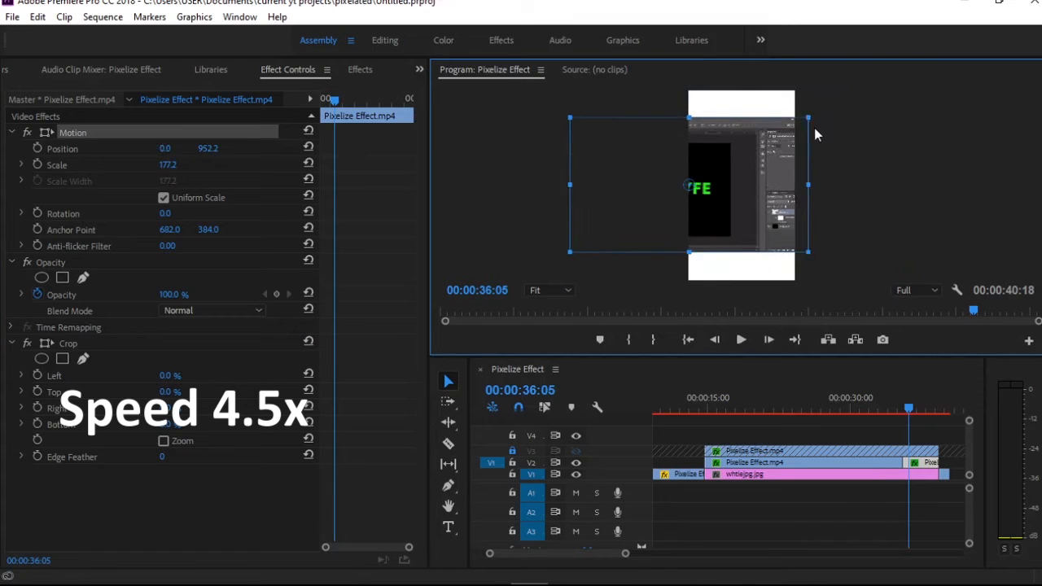
{"action": "left_click_drag", "start_coordinate": [810, 119], "coordinate": [802, 122]}
{"action": "left_click_drag", "start_coordinate": [773, 154], "coordinate": [852, 159]}
{"action": "left_click_drag", "start_coordinate": [856, 231], "coordinate": [853, 229]}
{"action": "key", "text": "space"}
{"action": "key", "text": "space"}
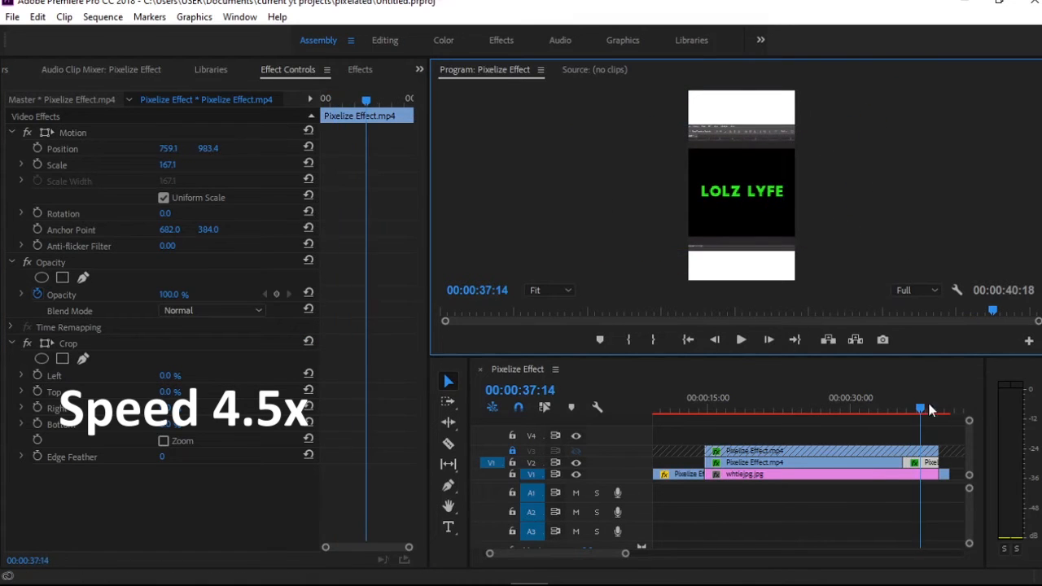
Split whtiejpg.jpg on V1 at 00:00:35:18 and delete the part after the cut
{"action": "key", "text": "c"}
{"action": "left_click", "coordinate": [904, 474]}
{"action": "key", "text": "v"}
{"action": "left_click", "coordinate": [920, 474]}
{"action": "key", "text": "Delete"}
Unlock V3, cut its clip at 00:00:35:18 and delete the end portion, along with the leftover V1 clip at the sequence's end
{"action": "left_click", "coordinate": [512, 451]}
{"action": "left_click_drag", "start_coordinate": [920, 407], "coordinate": [693, 404]}
{"action": "key", "text": "c"}
{"action": "left_click", "coordinate": [903, 451]}
{"action": "key", "text": "v"}
{"action": "left_click", "coordinate": [916, 452]}
{"action": "key", "text": "Delete"}
{"action": "left_click", "coordinate": [945, 474]}
{"action": "key", "text": "Delete"}
Switch to Notepad and copy the line "Convert your text into a smart object"
{"action": "left_click", "coordinate": [492, 570]}
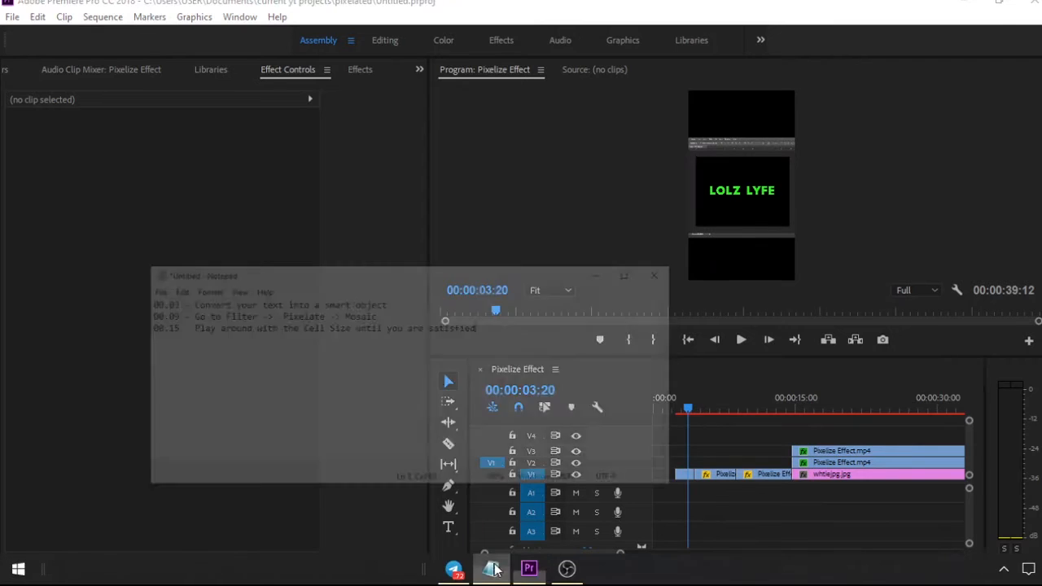
{"action": "left_click_drag", "start_coordinate": [124, 242], "coordinate": [360, 241]}
{"action": "key", "text": "ctrl+c"}
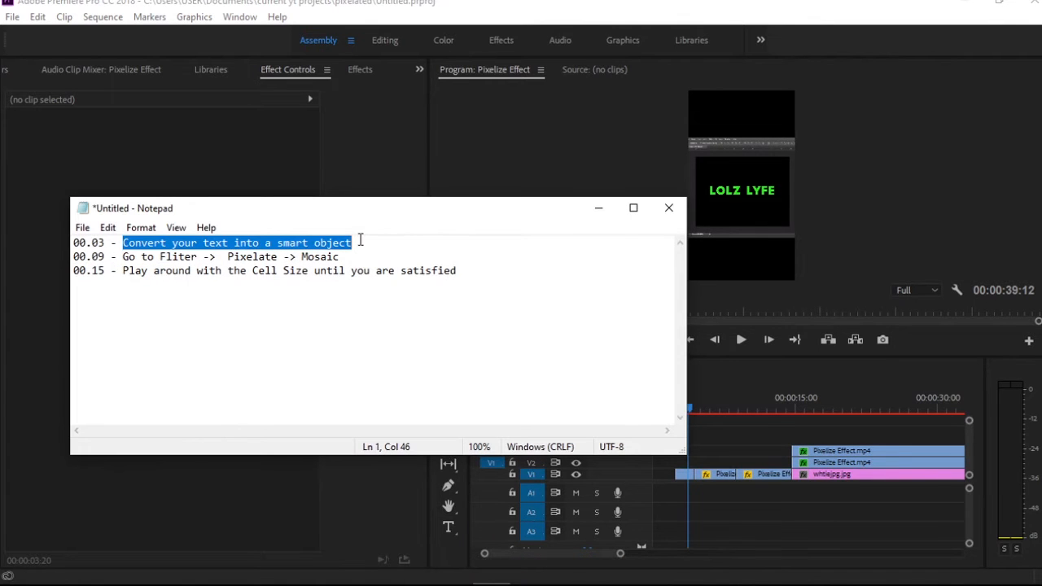
{"action": "left_click", "coordinate": [547, 261]}
{"action": "left_click", "coordinate": [599, 209]}
Start a text graphic above the LOLZ LYFE view at 00:00:03:13 and set its font to Calibri Bold
{"action": "mouse_move", "coordinate": [694, 411]}
{"action": "left_mouse_down"}
{"action": "mouse_move", "coordinate": [723, 411]}
{"action": "mouse_move", "coordinate": [690, 407]}
{"action": "left_mouse_up"}
{"action": "left_click", "coordinate": [739, 208]}
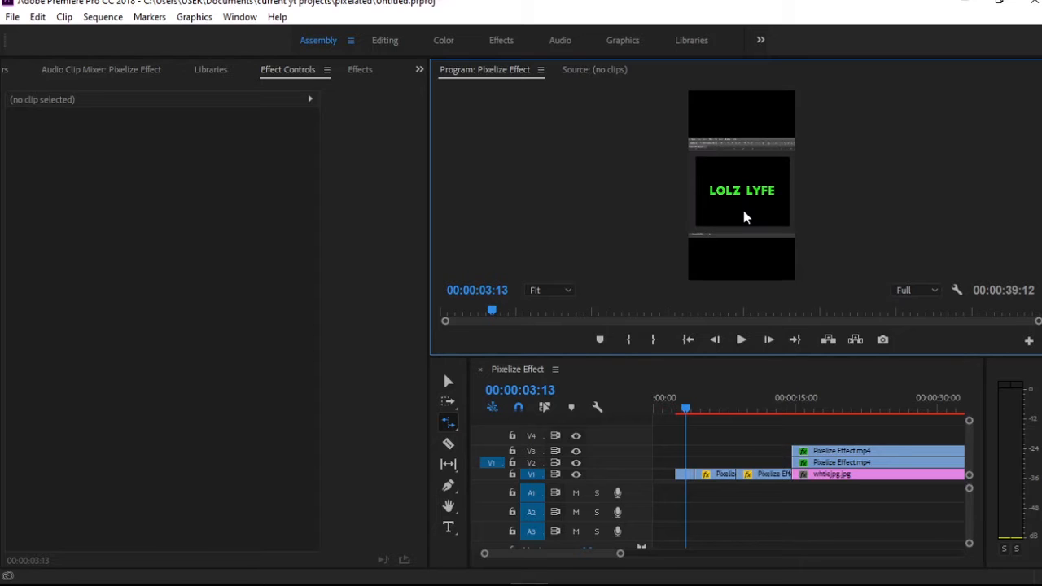
{"action": "key", "text": "t"}
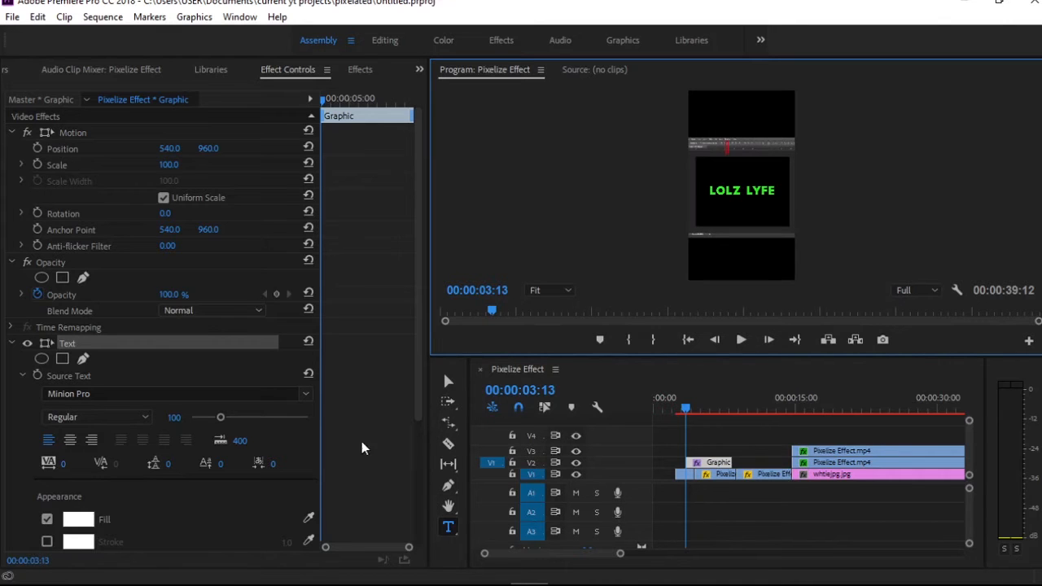
{"action": "left_click", "coordinate": [306, 394]}
{"action": "type", "text": "calibr"}
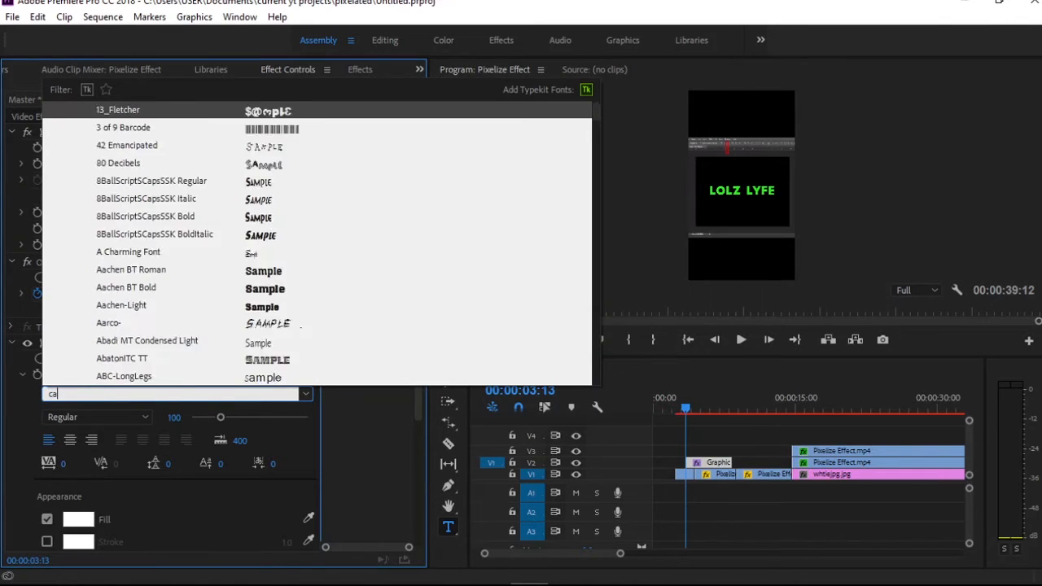
{"action": "key", "text": "Down"}
{"action": "key", "text": "Down"}
{"action": "key", "text": "Down"}
{"action": "key", "text": "Down"}
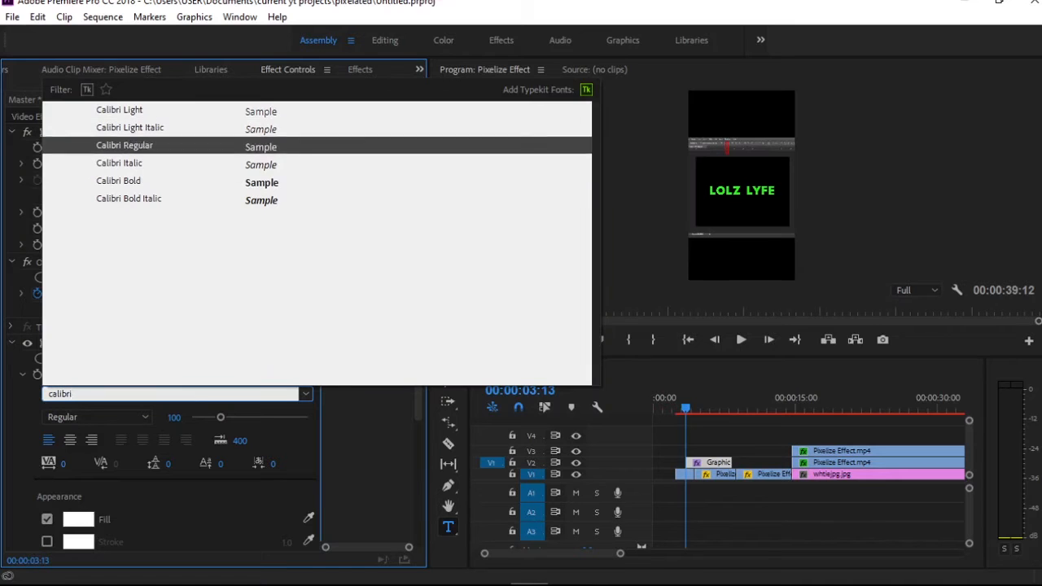
{"action": "key", "text": "Return"}
Paste "Convert your text into a smart object" into the graphic, break it after "into", and fit it within the frame's width
{"action": "key", "text": "ctrl+v"}
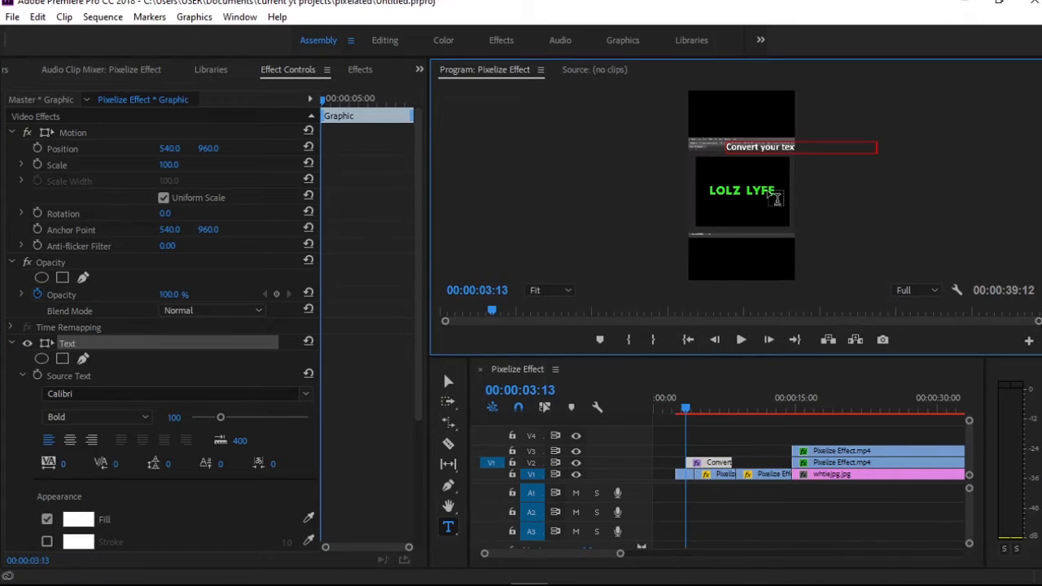
{"action": "key", "text": "Escape"}
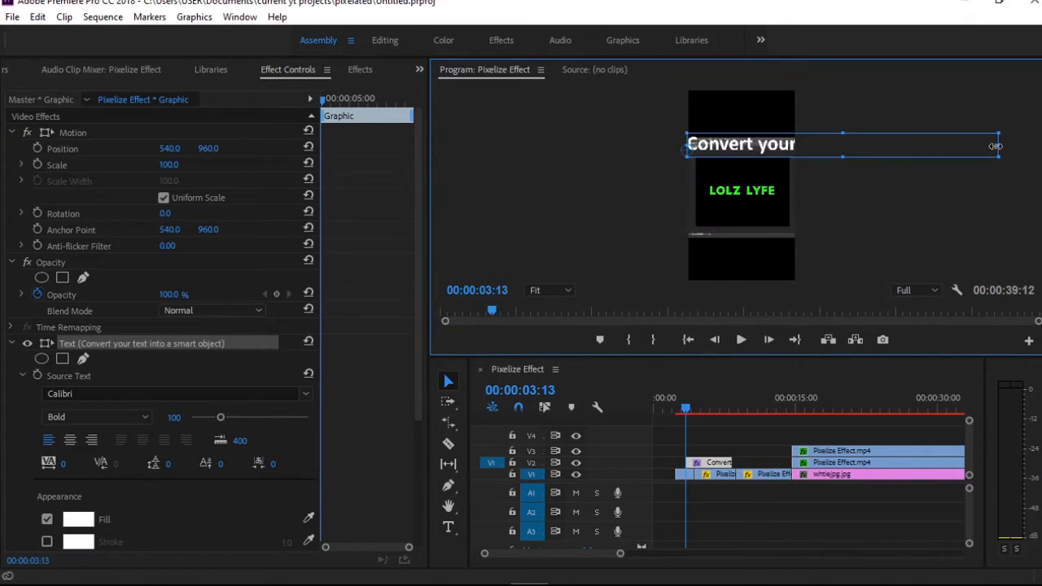
{"action": "left_click_drag", "start_coordinate": [998, 145], "coordinate": [789, 156]}
{"action": "double_click", "coordinate": [746, 149]}
{"action": "key", "text": "Return"}
{"action": "key", "text": "Escape"}
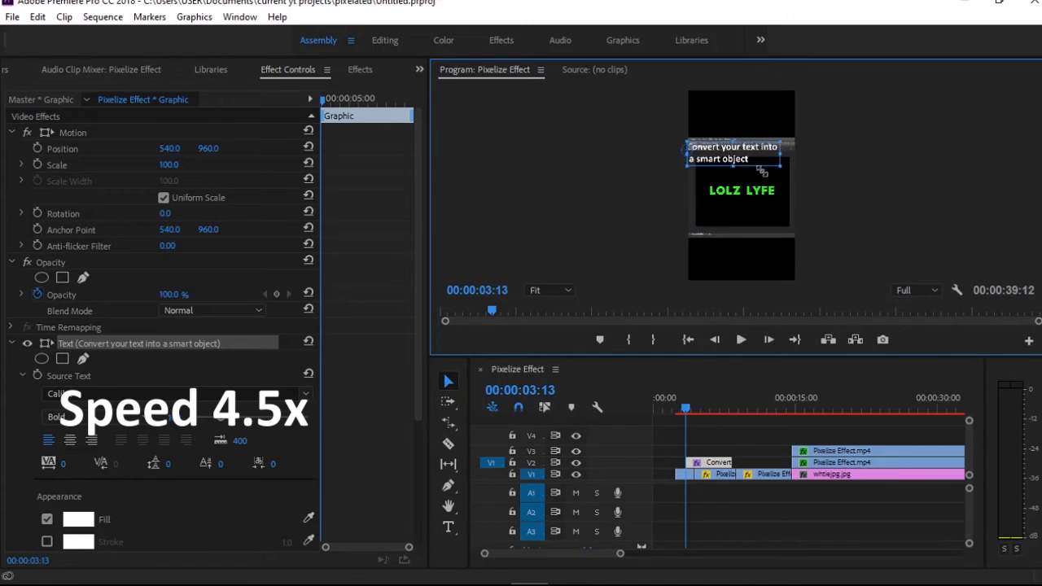
Split the first caption on V2 at 00:00:06:16 and delete the remainder
{"action": "key", "text": "space"}
{"action": "key", "text": "c"}
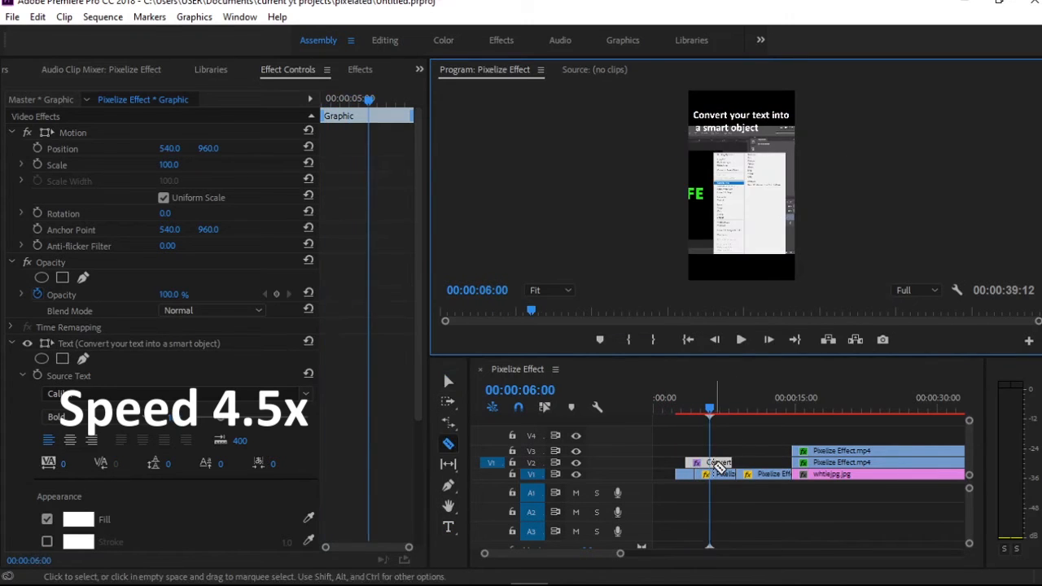
{"action": "key", "text": "space"}
{"action": "left_click", "coordinate": [716, 464]}
{"action": "key", "text": "v"}
{"action": "left_click", "coordinate": [724, 463]}
{"action": "key", "text": "Delete"}
Copy "Go to Fliter -> Pixelate -> Mosaic" from Notepad and paste it as a new caption at 00:00:09:01
{"action": "key", "text": "alt+Tab"}
{"action": "left_click_drag", "start_coordinate": [123, 257], "coordinate": [339, 257]}
{"action": "key", "text": "ctrl+c"}
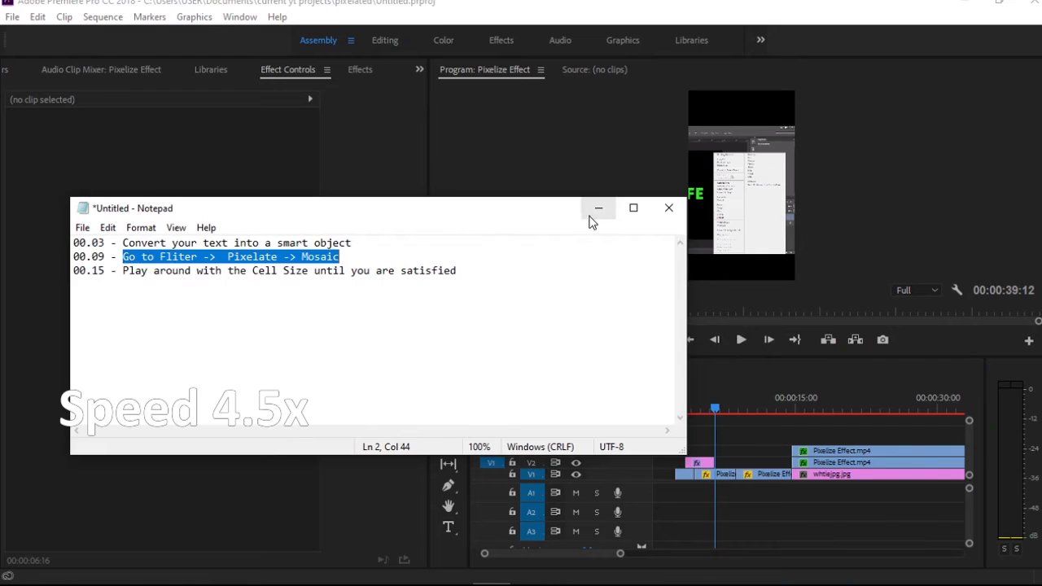
{"action": "left_click", "coordinate": [599, 208]}
{"action": "left_click_drag", "start_coordinate": [747, 402], "coordinate": [738, 401]}
{"action": "key", "text": "t"}
{"action": "left_click", "coordinate": [713, 149]}
{"action": "key", "text": "ctrl+v"}
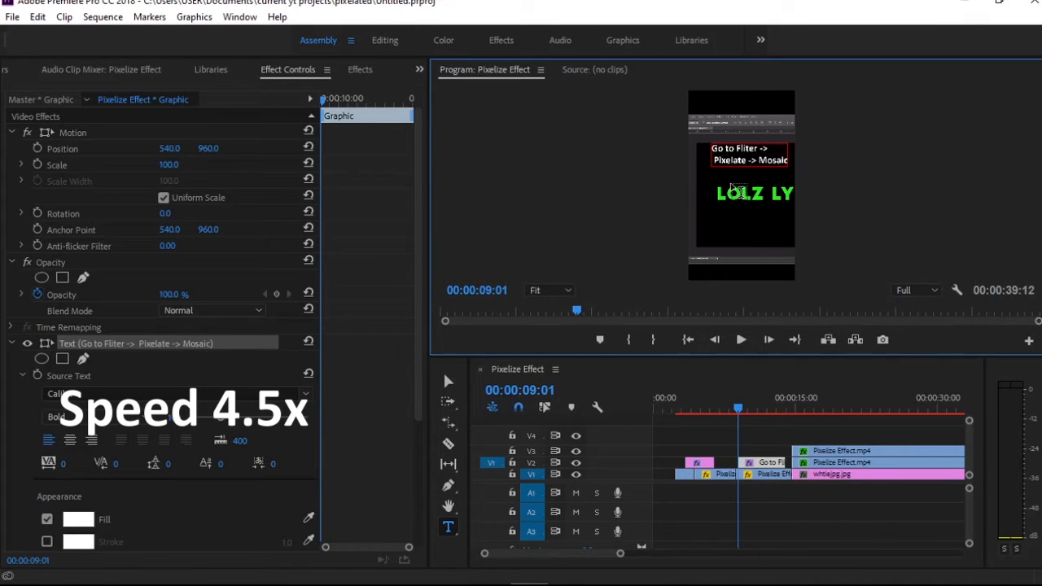
Put "Go to :" on its own line above "Fliter -> Pixelate -> Mosaic" and fit the caption inside the frame's upper part
{"action": "key", "text": "BackSpace"}
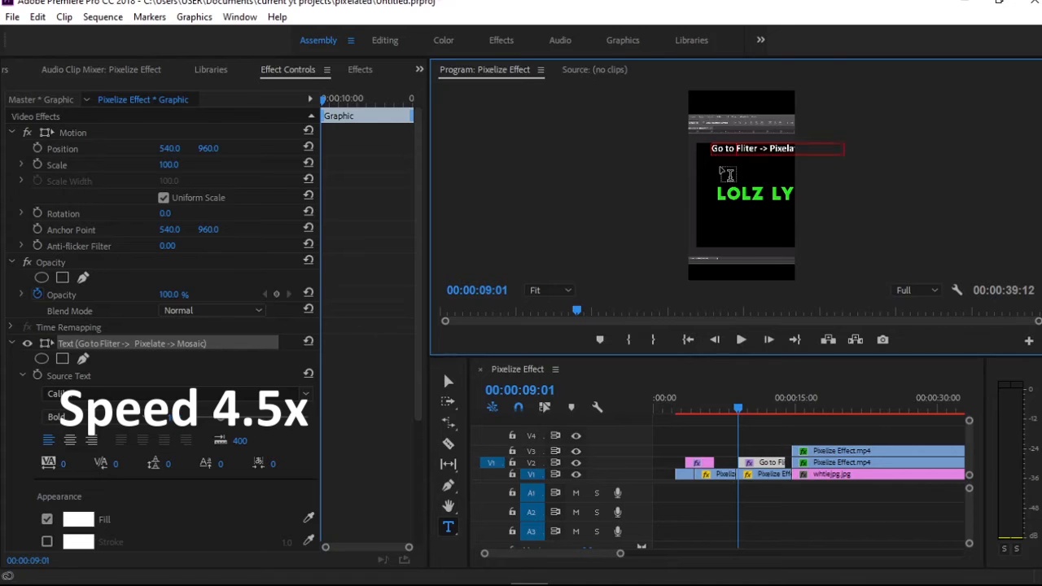
{"action": "type", "text": ":"}
{"action": "key", "text": "Return"}
{"action": "left_click", "coordinate": [449, 381]}
{"action": "left_click_drag", "start_coordinate": [758, 158], "coordinate": [736, 145]}
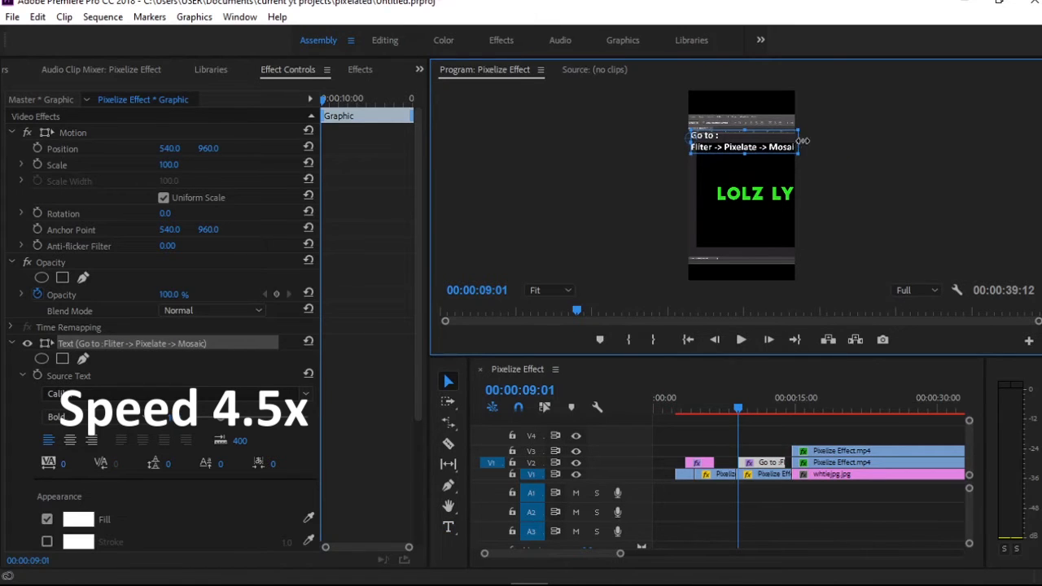
{"action": "left_click_drag", "start_coordinate": [803, 141], "coordinate": [796, 141]}
Split the "Go to" caption at 00:00:12:05 and delete the remainder
{"action": "key", "text": "space"}
{"action": "key", "text": "space"}
{"action": "key", "text": "ctrl+k"}
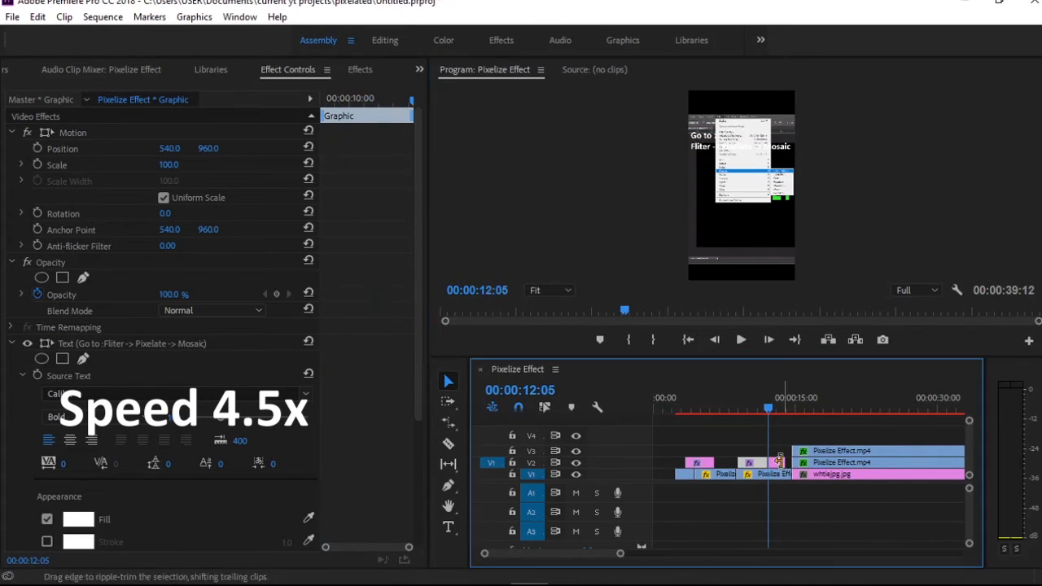
{"action": "left_click", "coordinate": [778, 462]}
{"action": "key", "text": "Delete"}
Copy "Play around with the Cell Size until you are satisfied" from Notepad and return to Premiere Pro
{"action": "left_click", "coordinate": [597, 580]}
{"action": "left_click_drag", "start_coordinate": [123, 272], "coordinate": [496, 277]}
{"action": "key", "text": "ctrl+c"}
{"action": "left_click", "coordinate": [724, 206]}
Split the "Go to" caption on V2 at 00:00:11:24
{"action": "left_click", "coordinate": [776, 407]}
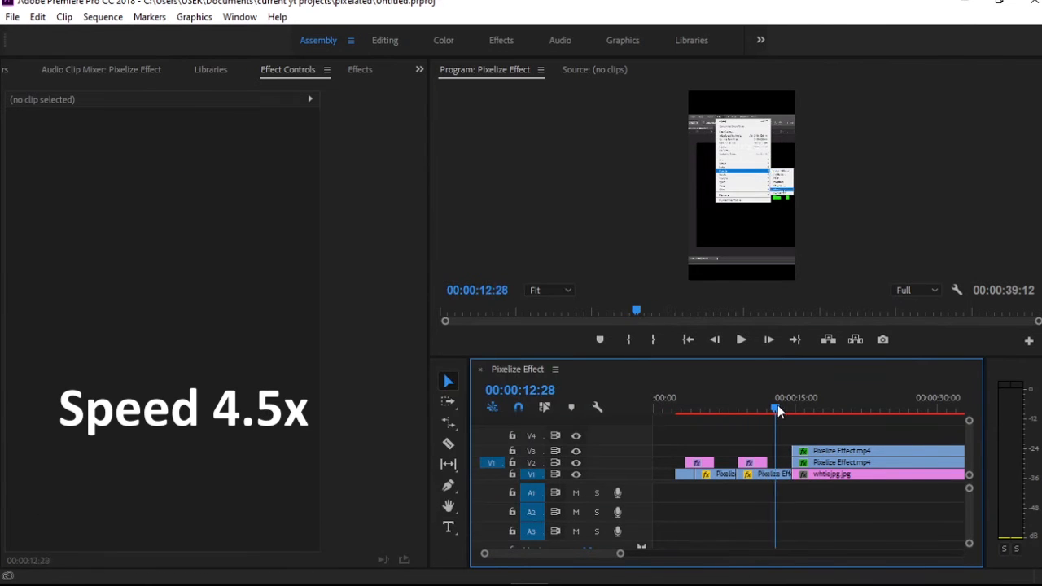
{"action": "left_click_drag", "start_coordinate": [778, 406], "coordinate": [763, 409]}
{"action": "key", "text": "r"}
{"action": "key", "text": "c"}
{"action": "left_click", "coordinate": [765, 463]}
{"action": "key", "text": "v"}
{"action": "key", "text": "space"}
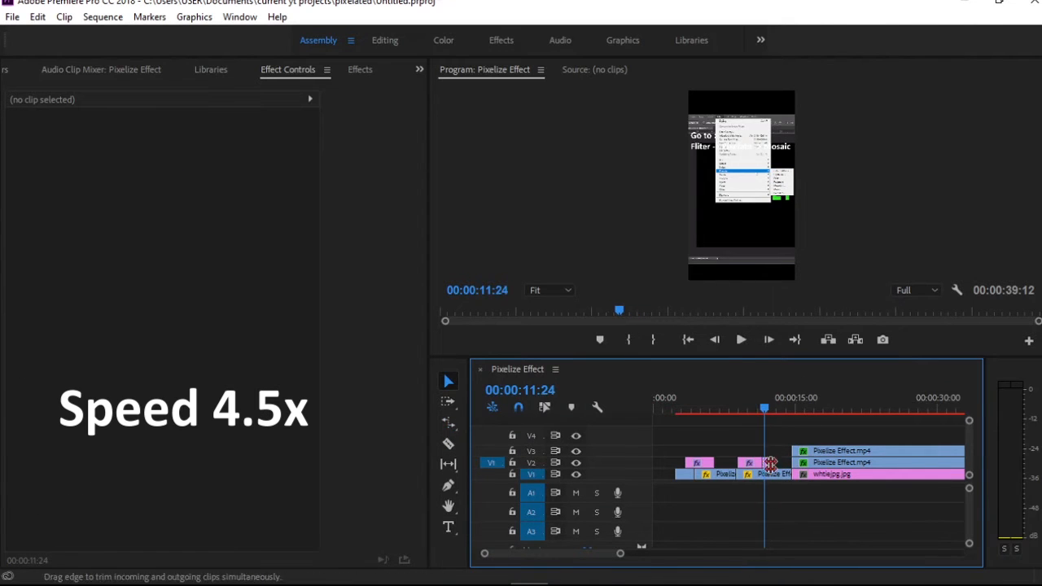
Replace the text of the second "Go to" caption piece on V2 with "Play around with the Cell Size until you are satisfied"
{"action": "left_click", "coordinate": [767, 463]}
{"action": "key", "text": "t"}
{"action": "left_click_drag", "start_coordinate": [790, 148], "coordinate": [691, 138]}
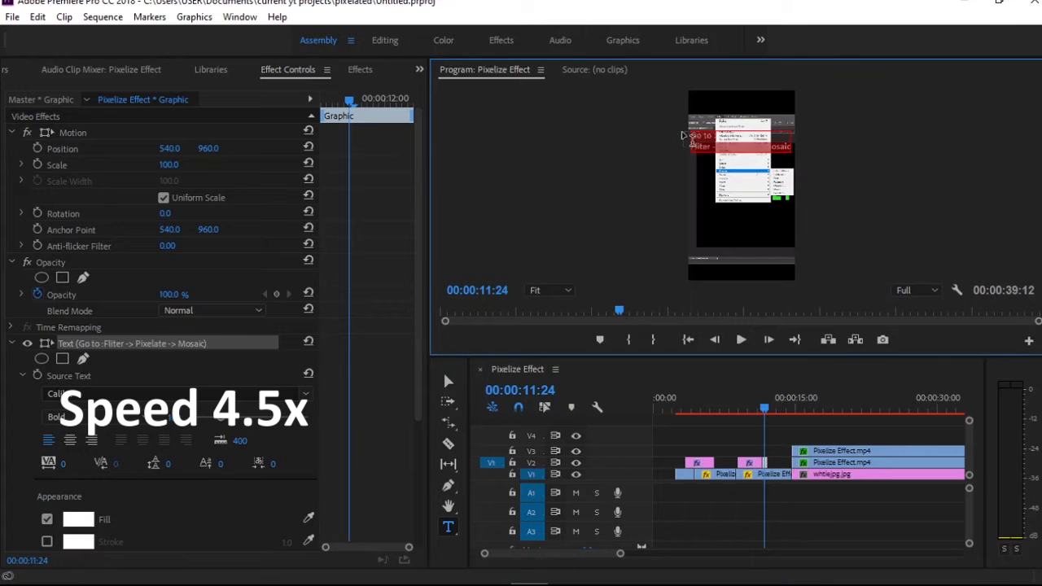
{"action": "key", "text": "ctrl+v"}
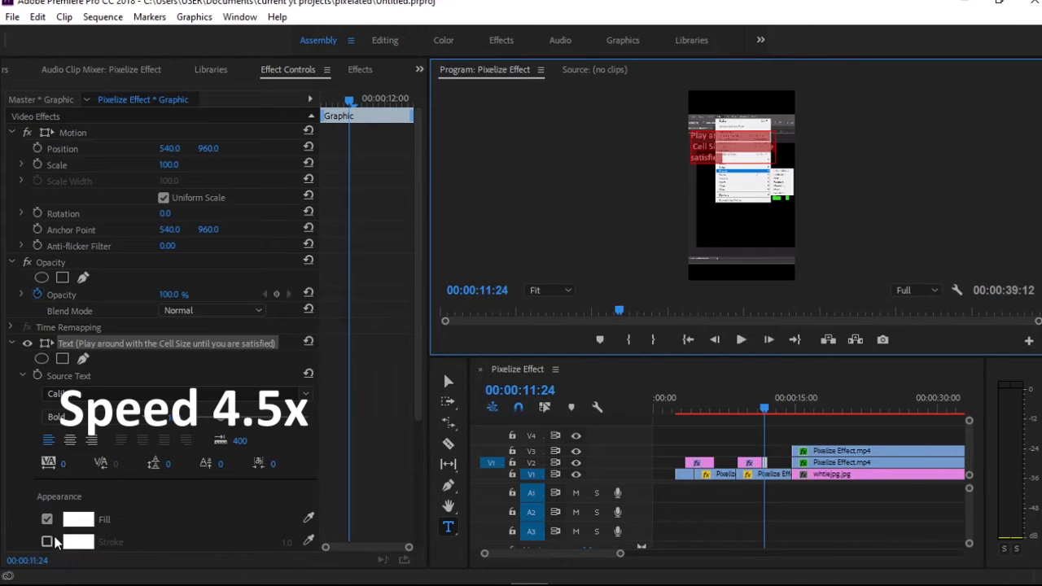
Give the Cell Size caption a black stroke and move it to the lower part of the frame, checking it in playback
{"action": "left_click", "coordinate": [48, 541]}
{"action": "left_click", "coordinate": [78, 542]}
{"action": "key", "text": "v"}
{"action": "mouse_move", "coordinate": [728, 148]}
{"action": "left_mouse_down"}
{"action": "mouse_move", "coordinate": [747, 228]}
{"action": "mouse_move", "coordinate": [738, 238]}
{"action": "left_mouse_up"}
{"action": "left_click", "coordinate": [870, 245]}
{"action": "key", "text": "space"}
{"action": "key", "text": "space"}
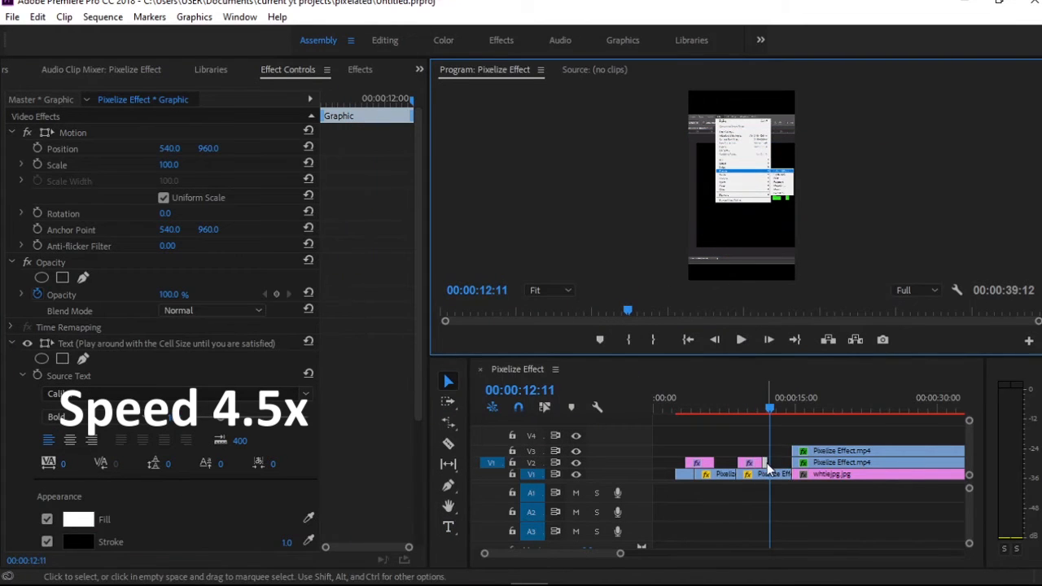
Extend the end of the Cell Size caption on V2 so it stays on screen longer
{"action": "left_click", "coordinate": [768, 464]}
{"action": "left_click", "coordinate": [753, 407]}
{"action": "left_click_drag", "start_coordinate": [768, 464], "coordinate": [773, 461]}
{"action": "left_click", "coordinate": [765, 408]}
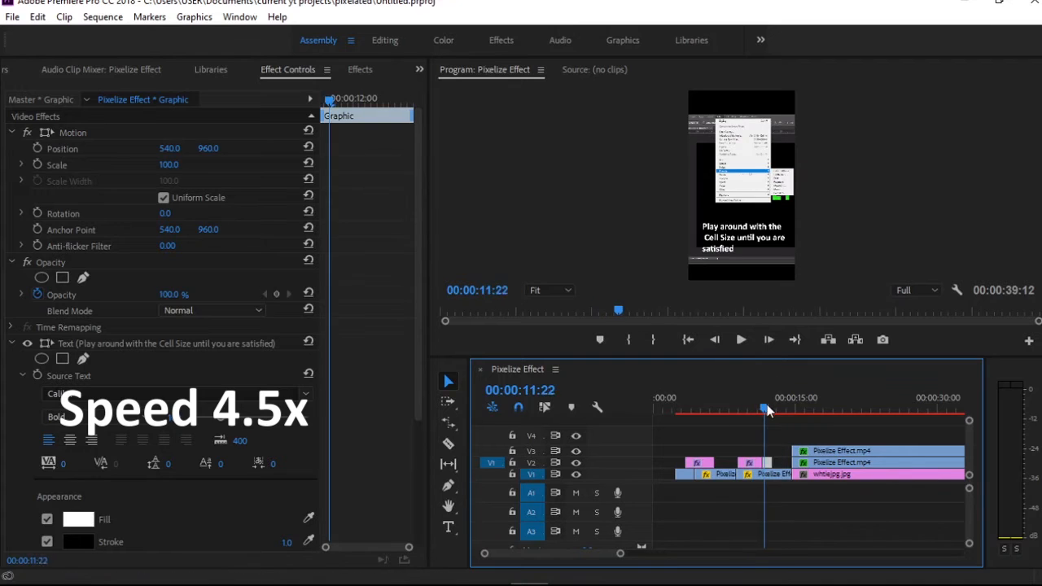
{"action": "left_click_drag", "start_coordinate": [767, 406], "coordinate": [757, 407]}
{"action": "left_click_drag", "start_coordinate": [771, 462], "coordinate": [779, 462]}
Add a "Final Result!" caption at 00:00:35:19, enlarged and placed in the black area above the recording
{"action": "left_click_drag", "start_coordinate": [772, 411], "coordinate": [805, 407]}
{"action": "key", "text": "t"}
{"action": "left_click", "coordinate": [733, 150]}
{"action": "type", "text": "Final Result"}
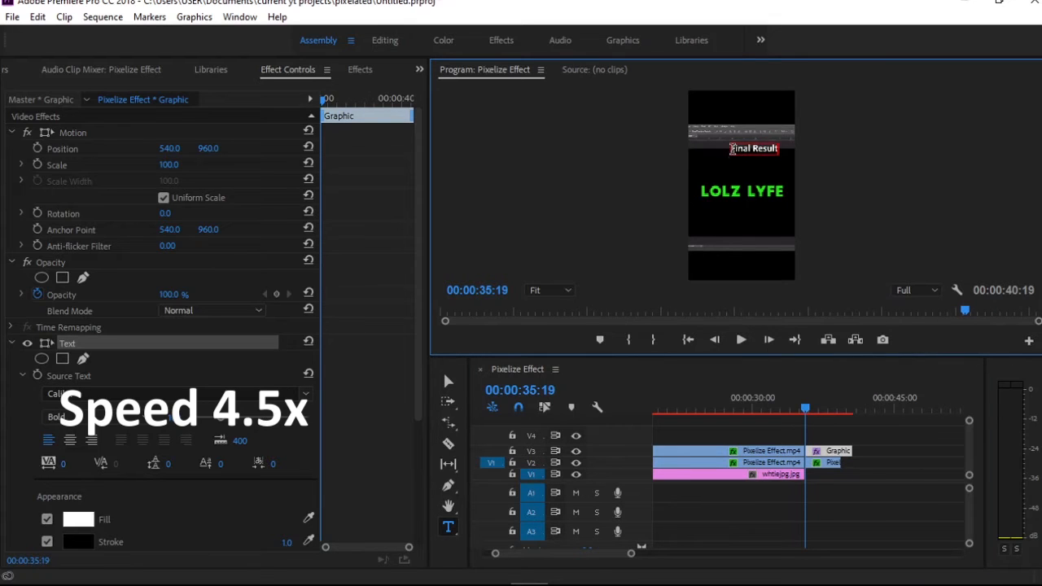
{"action": "left_click", "coordinate": [449, 381]}
{"action": "left_click_drag", "start_coordinate": [780, 154], "coordinate": [755, 113]}
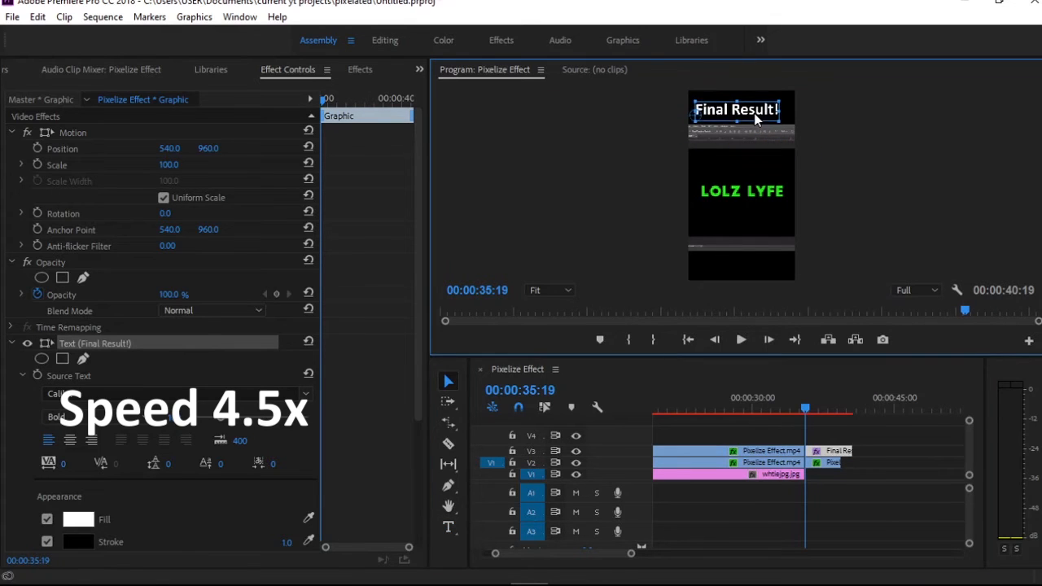
Split the "Final Result!" caption at 00:00:37:18 and delete the remainder
{"action": "mouse_move", "coordinate": [810, 407]}
{"action": "left_mouse_down"}
{"action": "mouse_move", "coordinate": [839, 403]}
{"action": "mouse_move", "coordinate": [824, 407]}
{"action": "left_mouse_up"}
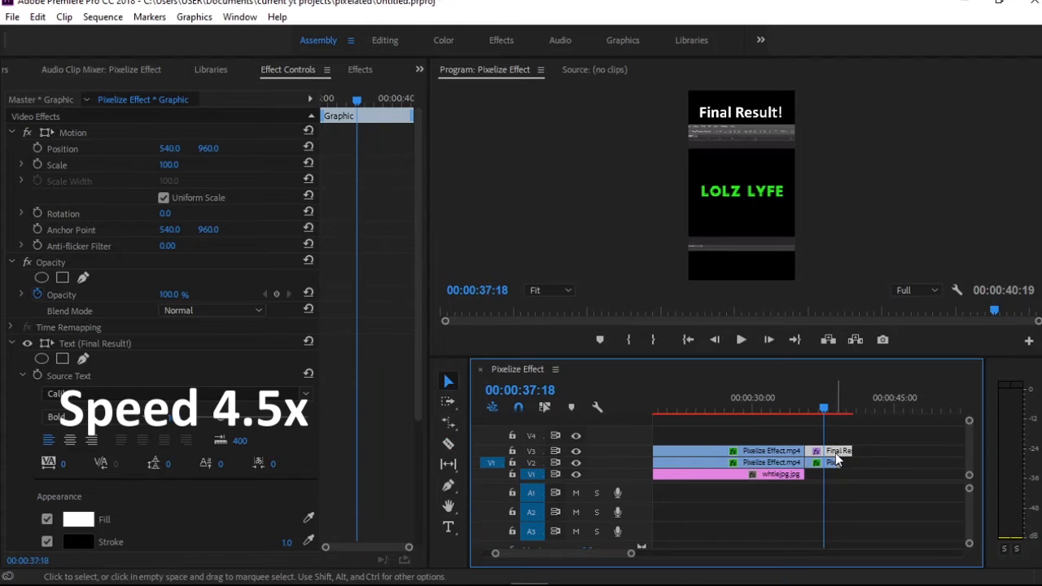
{"action": "key", "text": "ctrl+k"}
{"action": "left_click", "coordinate": [842, 454]}
{"action": "key", "text": "Delete"}
{"action": "left_click", "coordinate": [839, 409]}
Add the yt1s.com No Copyright end-screen clip to V2 after the recording and delete its audio
{"action": "left_click", "coordinate": [608, 59]}
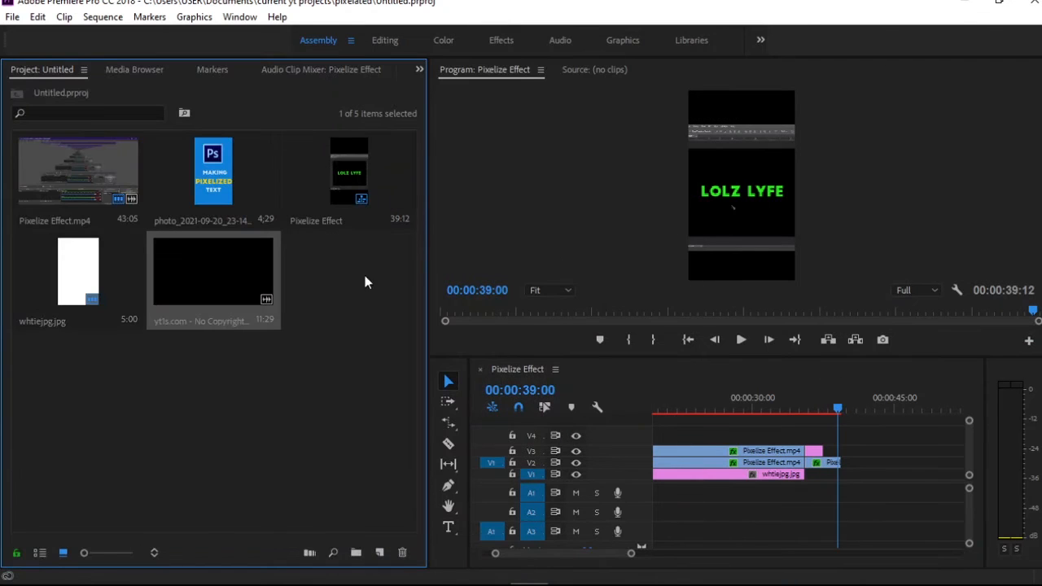
{"action": "left_click_drag", "start_coordinate": [284, 295], "coordinate": [848, 461]}
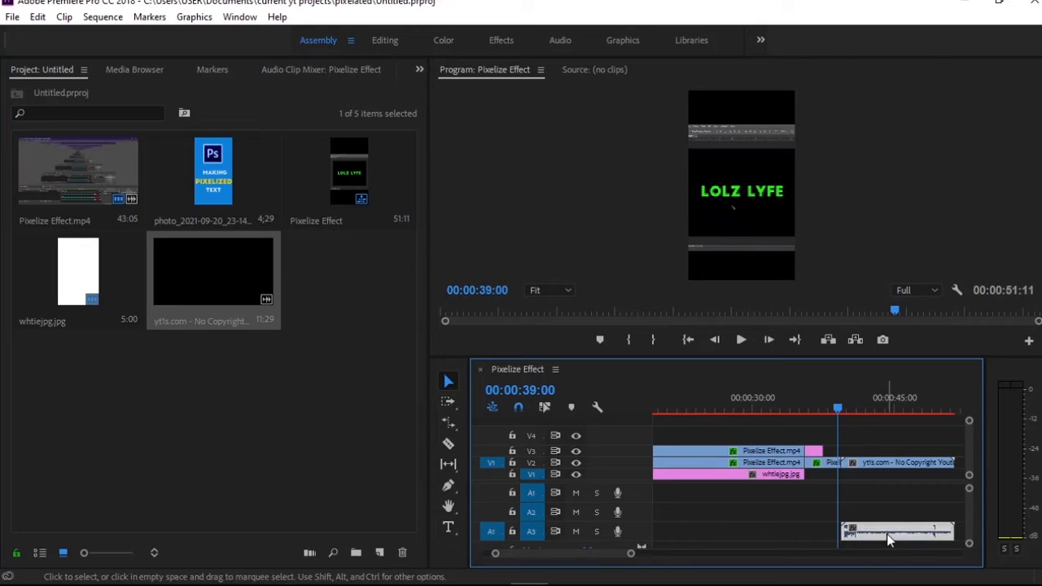
{"action": "key", "text": "Delete"}
Split the end-screen clip at 00:00:40:13 and 00:00:41:07, around the entrance of its "Thanks for watching" text
{"action": "left_click_drag", "start_coordinate": [837, 402], "coordinate": [854, 406]}
{"action": "key", "text": "c"}
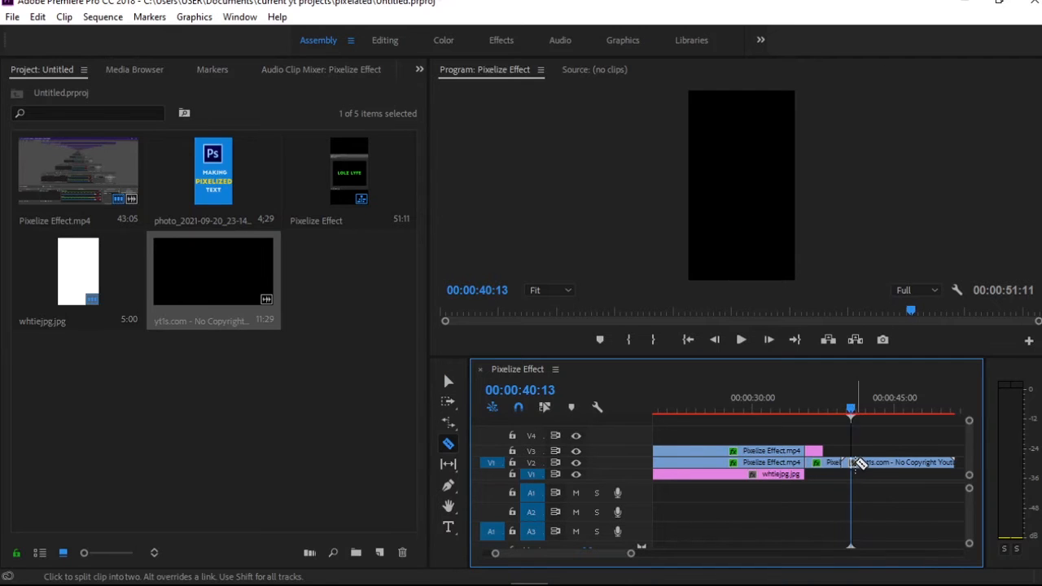
{"action": "left_click", "coordinate": [854, 465]}
{"action": "key", "text": "space"}
Play through the rest of the end-screen clip and split it at three more points between its animations
{"action": "key", "text": "space"}
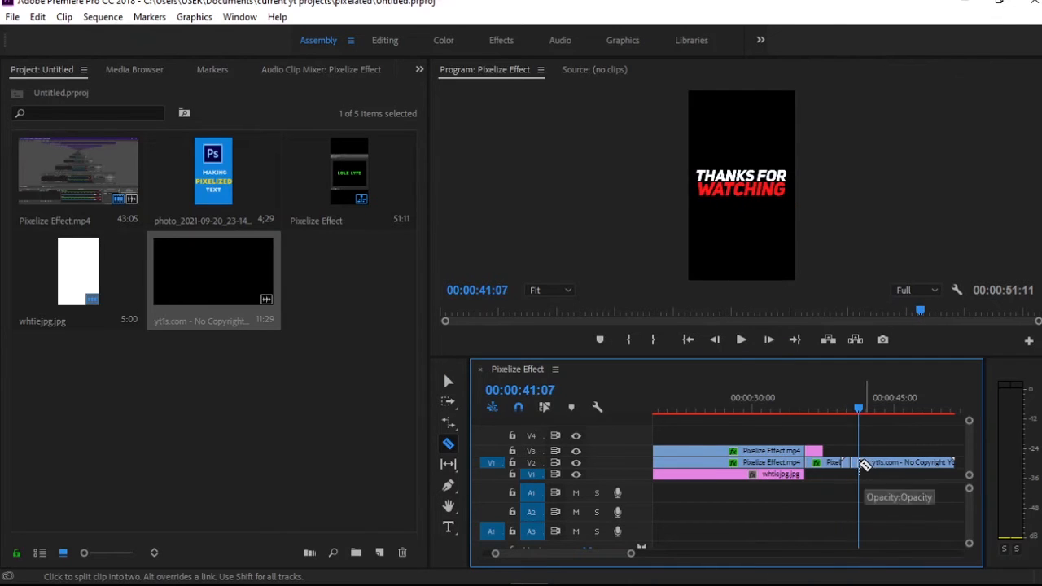
{"action": "left_click", "coordinate": [860, 462]}
{"action": "key", "text": "v"}
{"action": "key", "text": "space"}
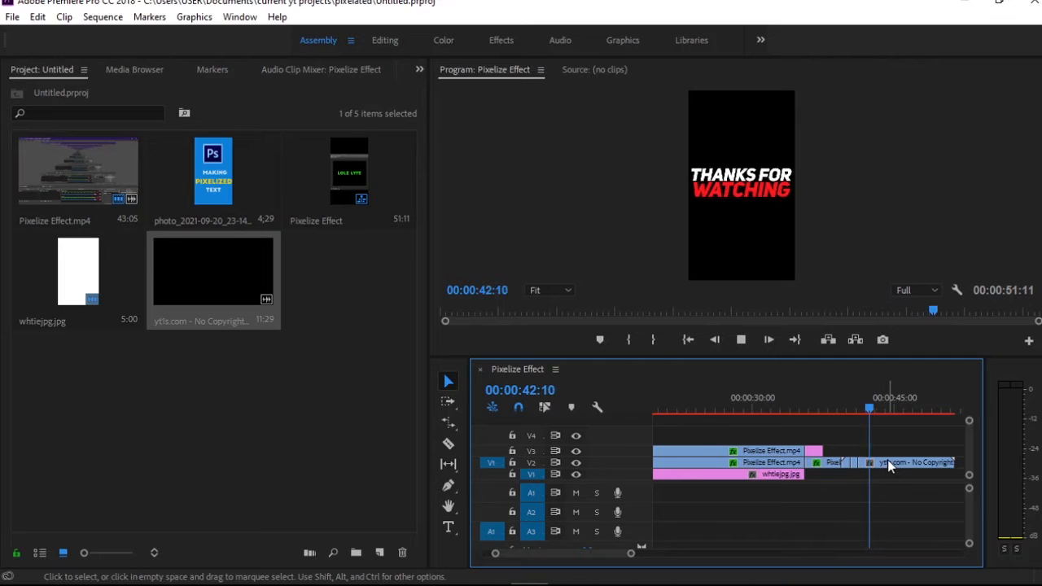
{"action": "key", "text": "space"}
{"action": "key", "text": "c"}
{"action": "left_click_drag", "start_coordinate": [883, 410], "coordinate": [859, 410]}
{"action": "left_click", "coordinate": [879, 462]}
{"action": "key", "text": "space"}
{"action": "key", "text": "space"}
{"action": "left_click", "coordinate": [886, 462]}
{"action": "key", "text": "space"}
{"action": "key", "text": "space"}
{"action": "left_click", "coordinate": [909, 463]}
{"action": "key", "text": "space"}
{"action": "key", "text": "space"}
{"action": "key", "text": "v"}
Delete the unneeded sections of the end-screen clip, keeping three short animation pieces
{"action": "left_click_drag", "start_coordinate": [631, 554], "coordinate": [582, 553]}
{"action": "left_click_drag", "start_coordinate": [810, 409], "coordinate": [842, 409]}
{"action": "left_click", "coordinate": [766, 463]}
{"action": "key", "text": "Delete"}
{"action": "left_click", "coordinate": [861, 463]}
{"action": "key", "text": "Delete"}
{"action": "left_click", "coordinate": [847, 463]}
{"action": "key", "text": "Delete"}
{"action": "left_click", "coordinate": [923, 409]}
{"action": "left_click", "coordinate": [937, 462]}
{"action": "key", "text": "Delete"}
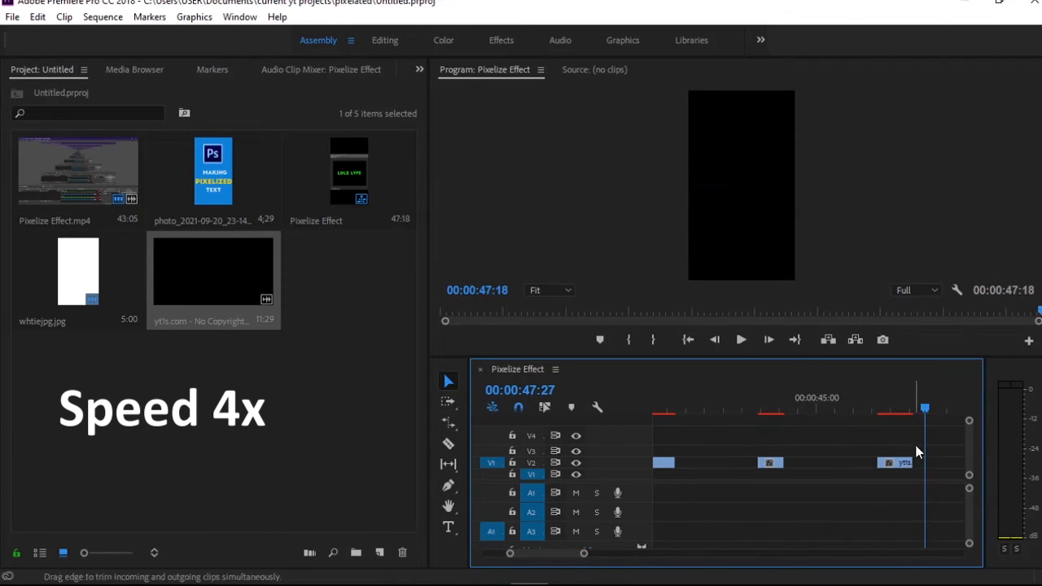
Close the gaps on V2 so the end-screen pieces follow the recording back to back
{"action": "left_click_drag", "start_coordinate": [608, 552], "coordinate": [600, 554]}
{"action": "mouse_move", "coordinate": [726, 463]}
{"action": "left_mouse_down"}
{"action": "mouse_move", "coordinate": [714, 463]}
{"action": "mouse_move", "coordinate": [723, 463]}
{"action": "left_mouse_up"}
{"action": "left_click_drag", "start_coordinate": [801, 464], "coordinate": [732, 463]}
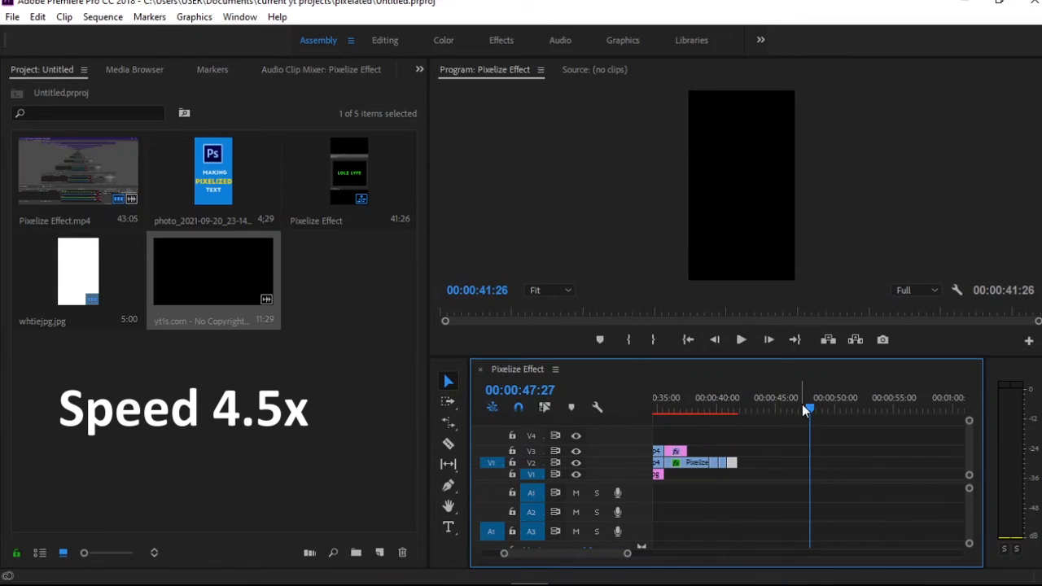
Remove the empty gap at the start of the sequence so the first clip begins at 00:00:00:00
{"action": "left_click_drag", "start_coordinate": [759, 406], "coordinate": [589, 419]}
{"action": "left_click", "coordinate": [448, 528]}
{"action": "key", "text": "w"}
{"action": "key", "text": "space"}
{"action": "key", "text": "space"}
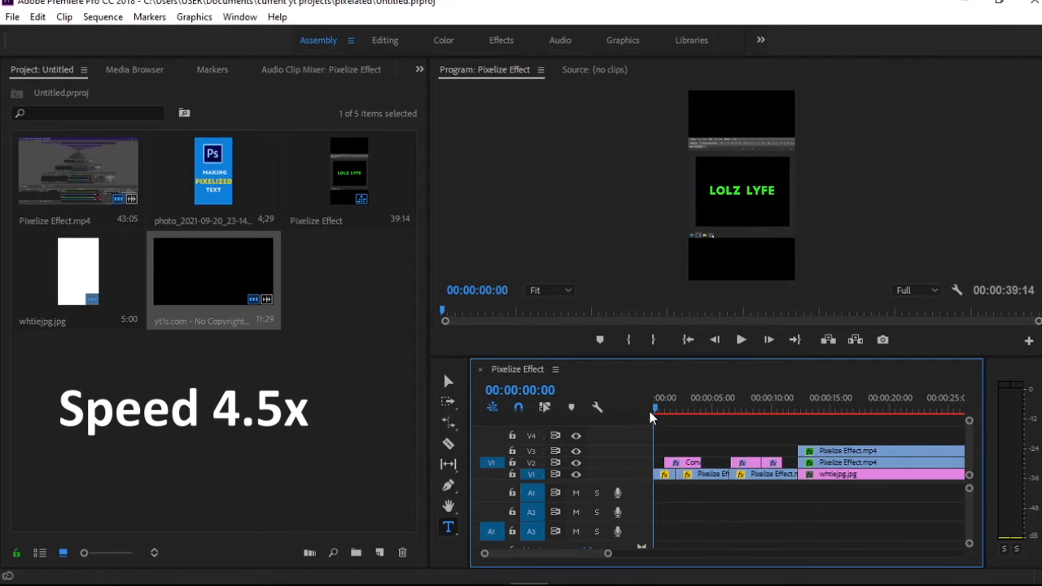
Split the first V1 clip at 00:00:00:20 and delete the part before the cut
{"action": "left_click_drag", "start_coordinate": [653, 411], "coordinate": [664, 418]}
{"action": "key", "text": "c"}
{"action": "left_click", "coordinate": [660, 476]}
{"action": "key", "text": "v"}
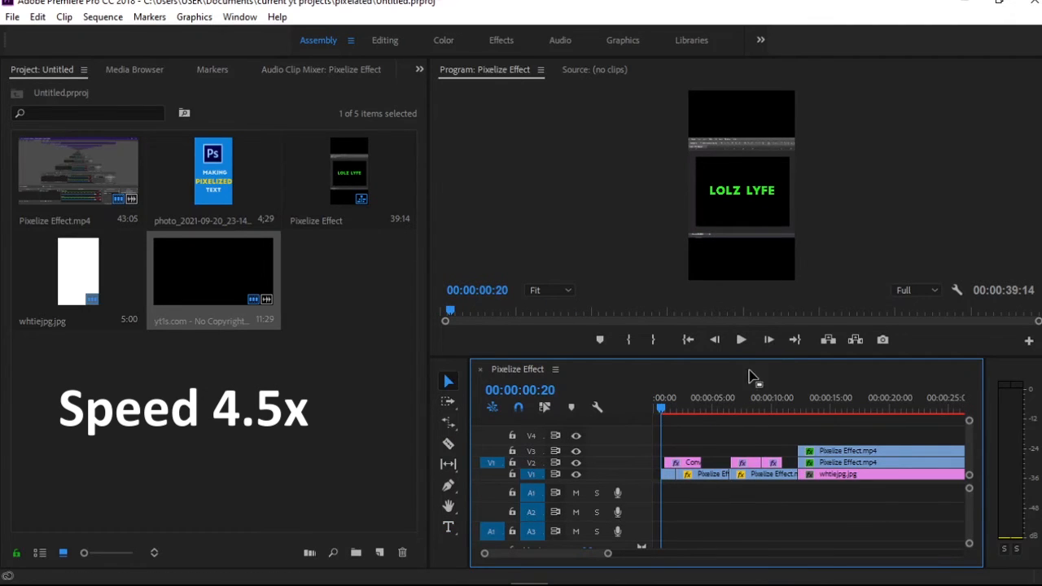
Shift all clips later together, leaving about three seconds empty at the start of the sequence
{"action": "left_click_drag", "start_coordinate": [842, 404], "coordinate": [629, 400]}
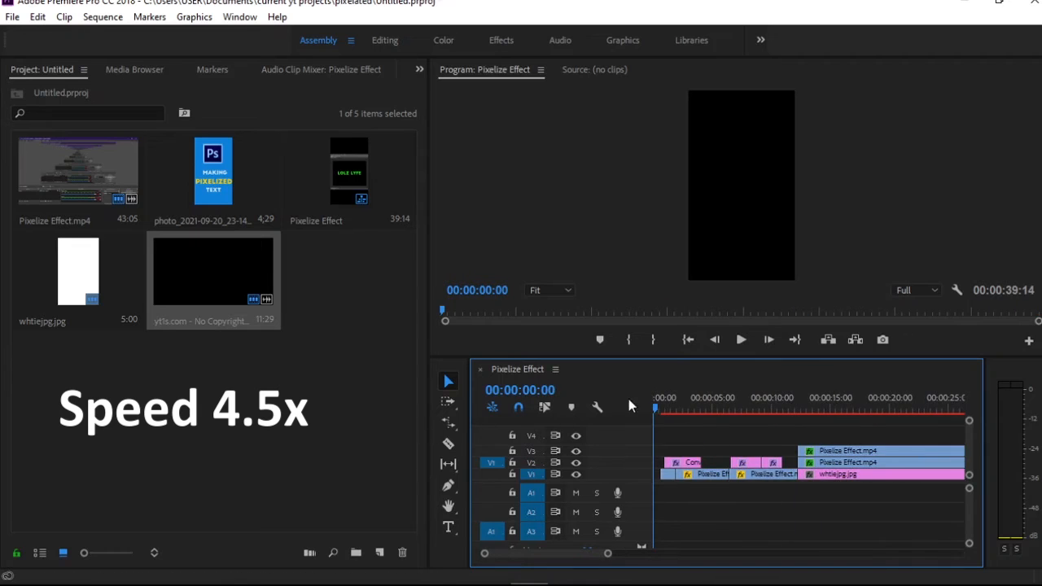
{"action": "left_click_drag", "start_coordinate": [608, 555], "coordinate": [580, 555]}
{"action": "key", "text": "a"}
{"action": "left_click_drag", "start_coordinate": [672, 473], "coordinate": [716, 471]}
Add a three-line title "How to Create a Pixelated Text in Premiere Pro" at the sequence start and align its lines
{"action": "left_click_drag", "start_coordinate": [706, 406], "coordinate": [655, 409]}
{"action": "key", "text": "t"}
{"action": "left_click", "coordinate": [722, 155]}
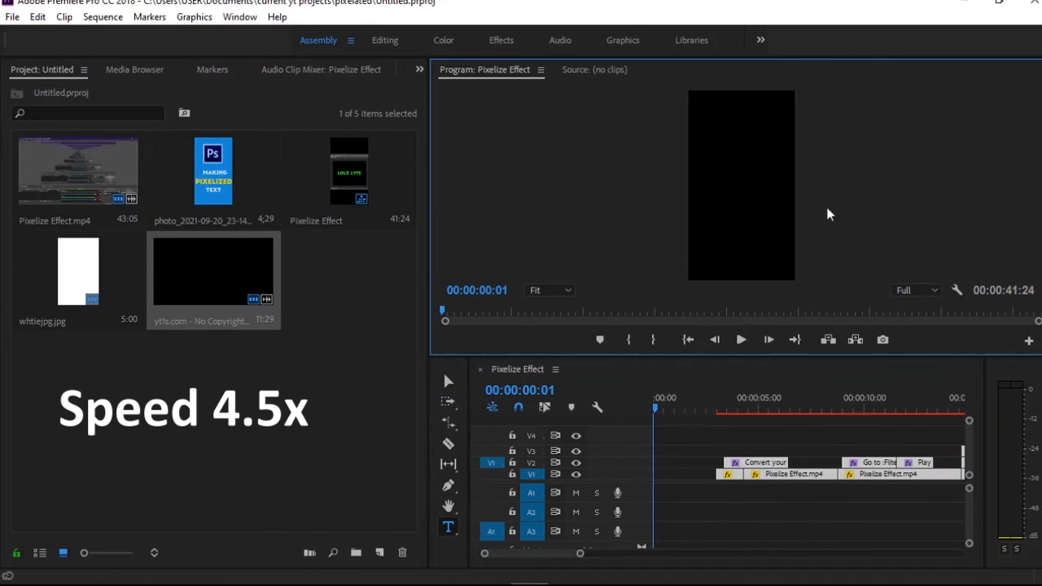
{"action": "type", "text": "How to Create"}
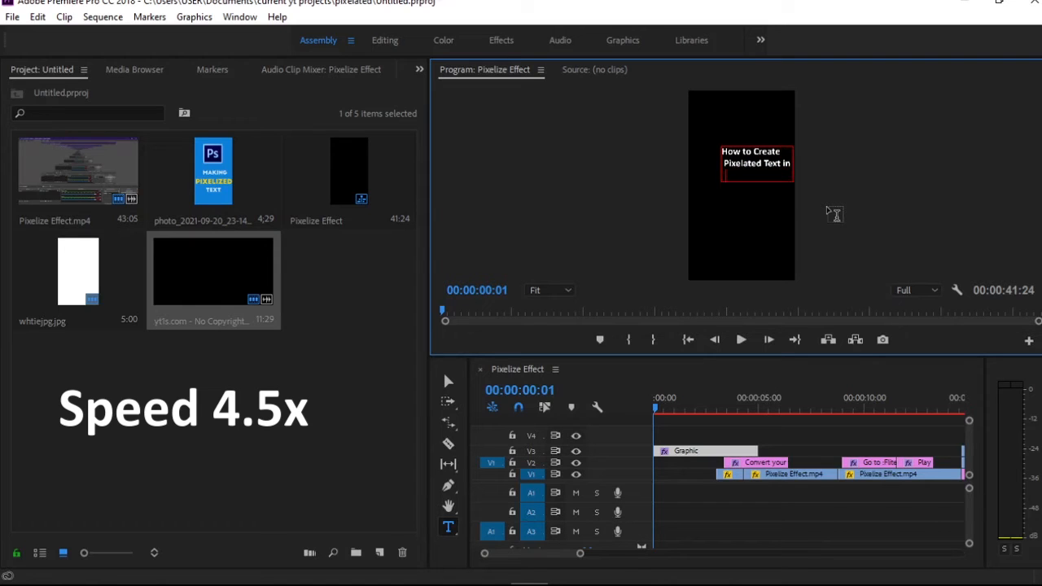
{"action": "type", "text": "re Pro"}
{"action": "left_click_drag", "start_coordinate": [761, 170], "coordinate": [733, 176]}
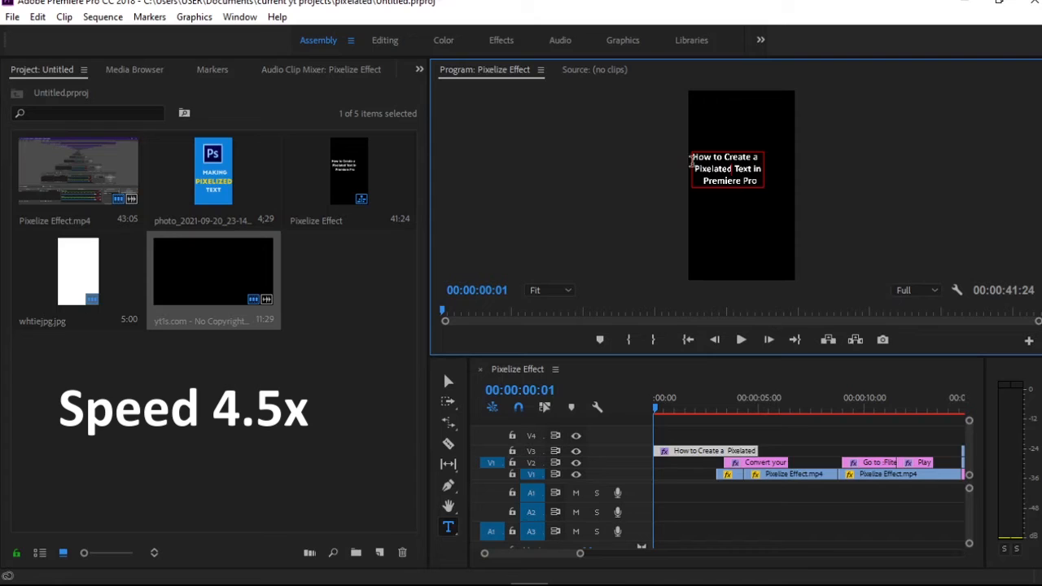
{"action": "left_click", "coordinate": [692, 161]}
{"action": "left_click", "coordinate": [696, 170]}
{"action": "key", "text": "BackSpace"}
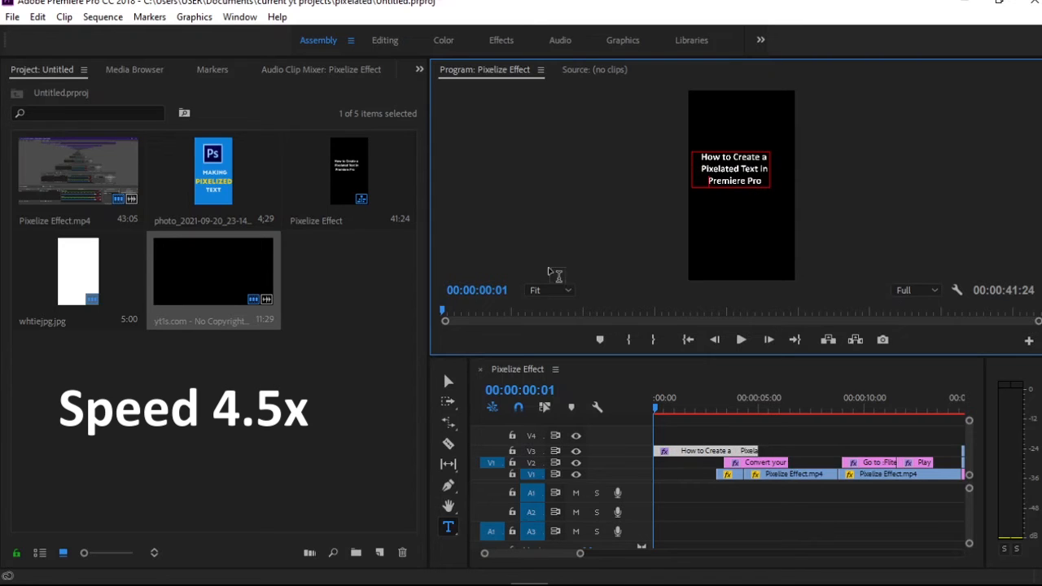
Enlarge the opening title and center it in the frame
{"action": "left_click", "coordinate": [448, 381]}
{"action": "left_click_drag", "start_coordinate": [761, 180], "coordinate": [805, 210]}
{"action": "left_click_drag", "start_coordinate": [782, 190], "coordinate": [767, 190]}
{"action": "left_click", "coordinate": [854, 250]}
Split the opening title on V3 where the first recording clip begins and delete the remainder
{"action": "left_click", "coordinate": [448, 443]}
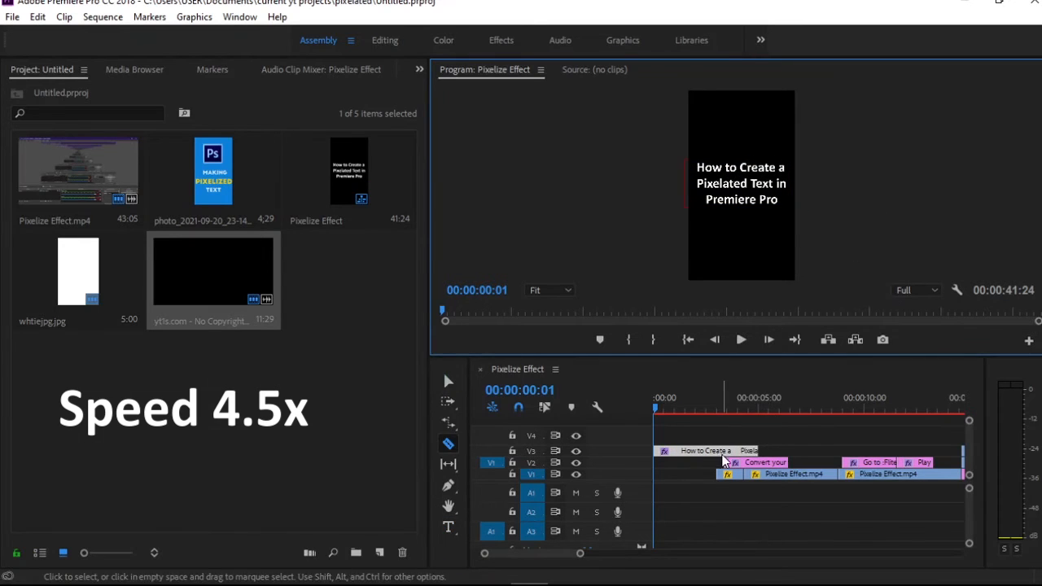
{"action": "left_click", "coordinate": [718, 452]}
{"action": "left_click", "coordinate": [448, 381]}
{"action": "left_click", "coordinate": [736, 452]}
{"action": "key", "text": "Delete"}
{"action": "left_click", "coordinate": [697, 409]}
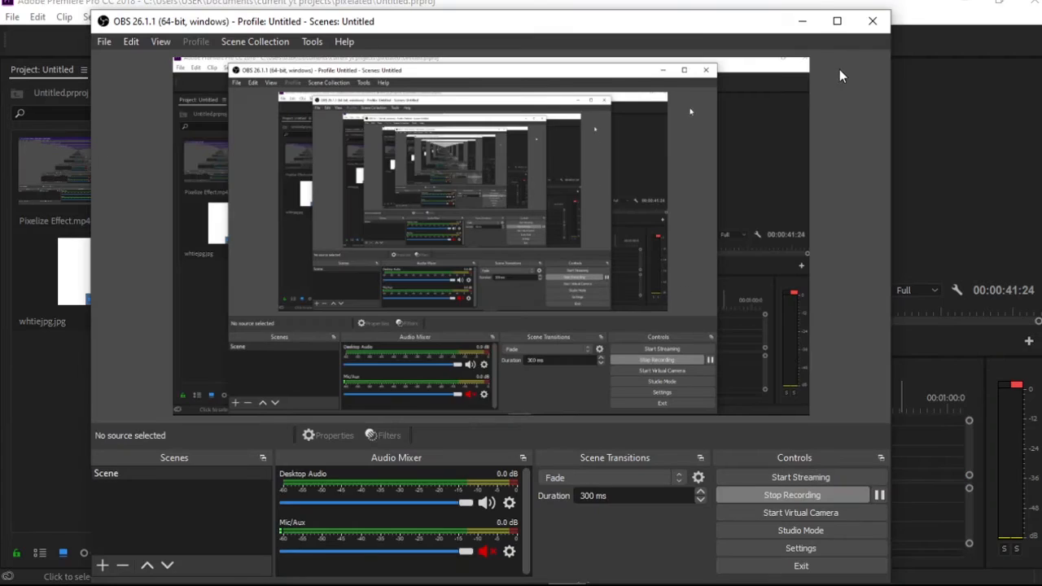
Minimize OBS to return to Premiere Pro, play the sequence with its music and lower the system volume to 10
{"action": "left_click", "coordinate": [802, 22]}
{"action": "key", "text": "space"}
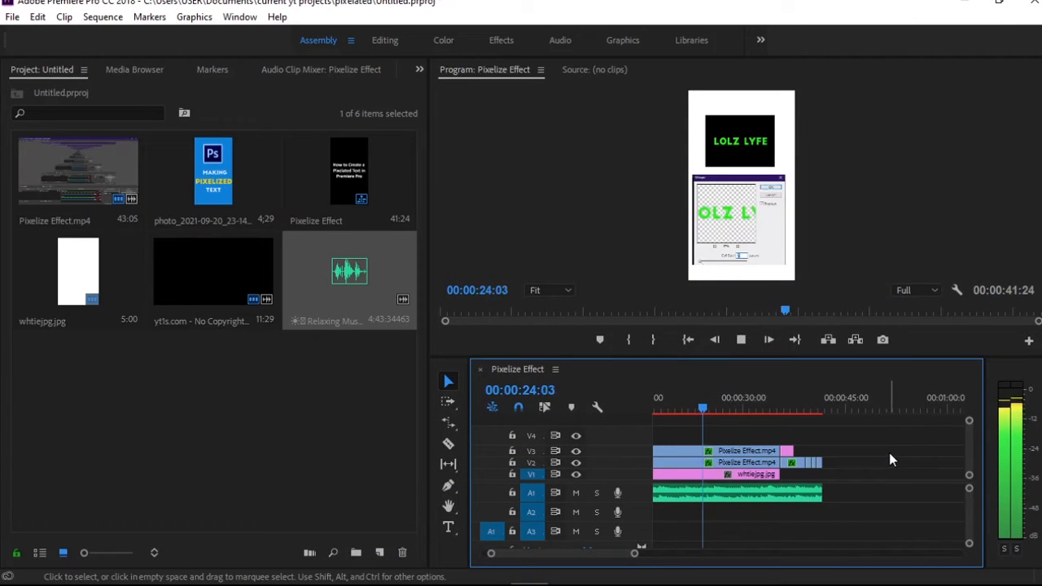
{"action": "key", "text": "XF86AudioLowerVolume"}
{"action": "key", "text": "XF86AudioLowerVolume"}
{"action": "key", "text": "XF86AudioLowerVolume"}
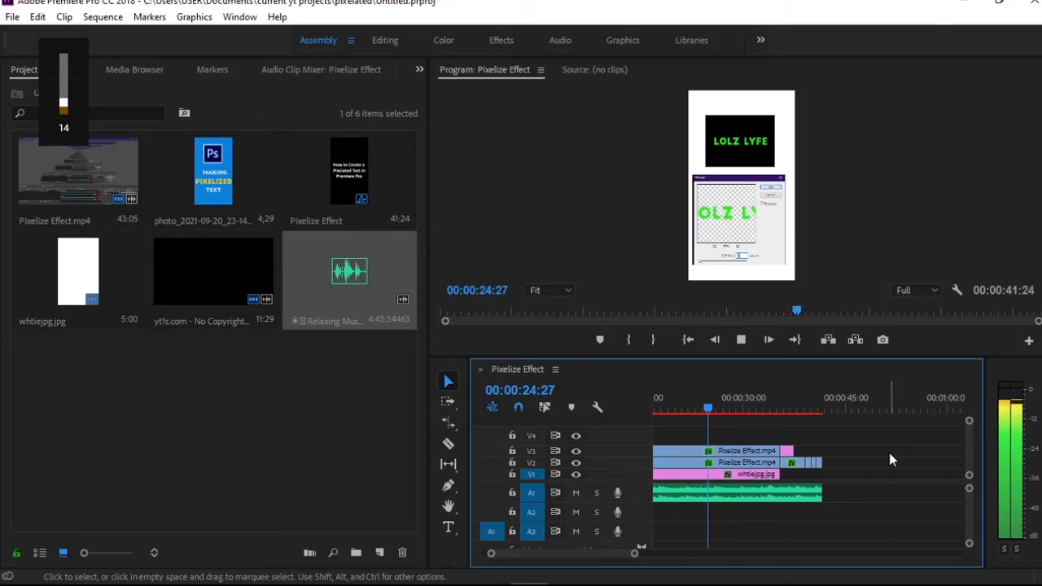
{"action": "key", "text": "XF86AudioLowerVolume"}
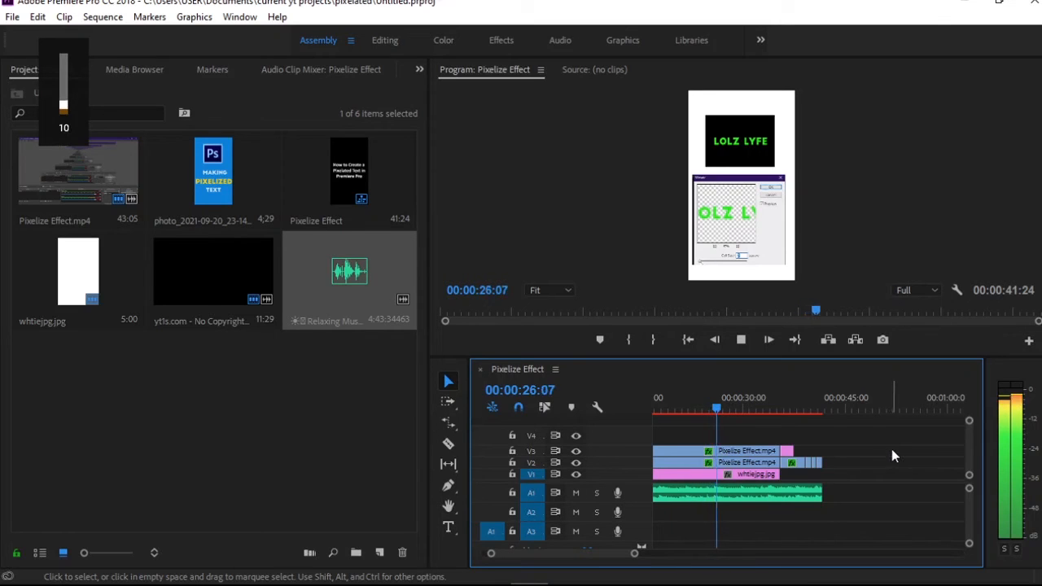
{"action": "key", "text": "space"}
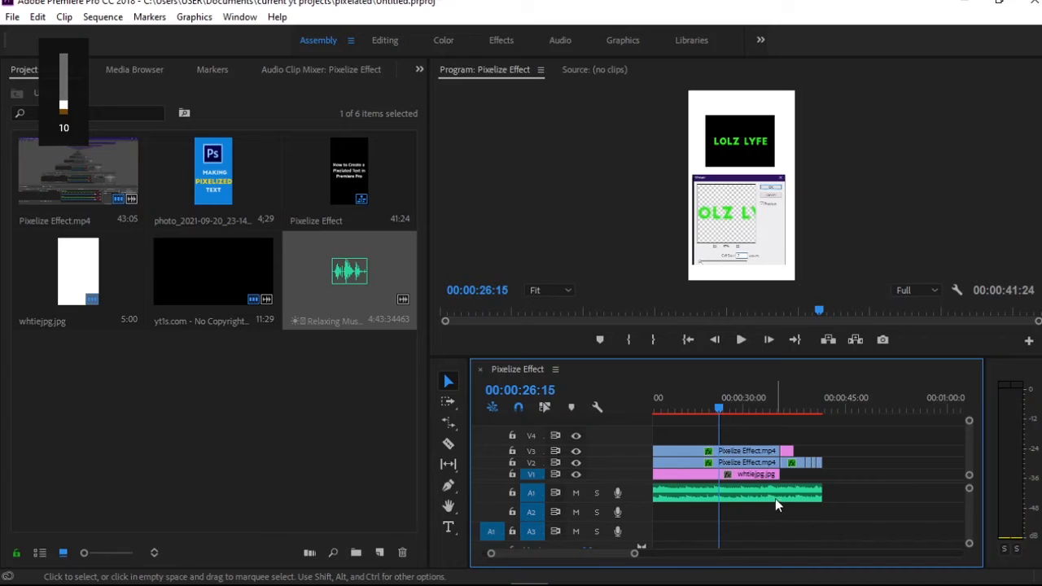
Replace the music on A1 with the full Relaxing music track, starting at 00:00:00:00
{"action": "left_click", "coordinate": [773, 497]}
{"action": "key", "text": "Delete"}
{"action": "left_click_drag", "start_coordinate": [349, 281], "coordinate": [658, 490]}
{"action": "left_click_drag", "start_coordinate": [720, 410], "coordinate": [610, 412]}
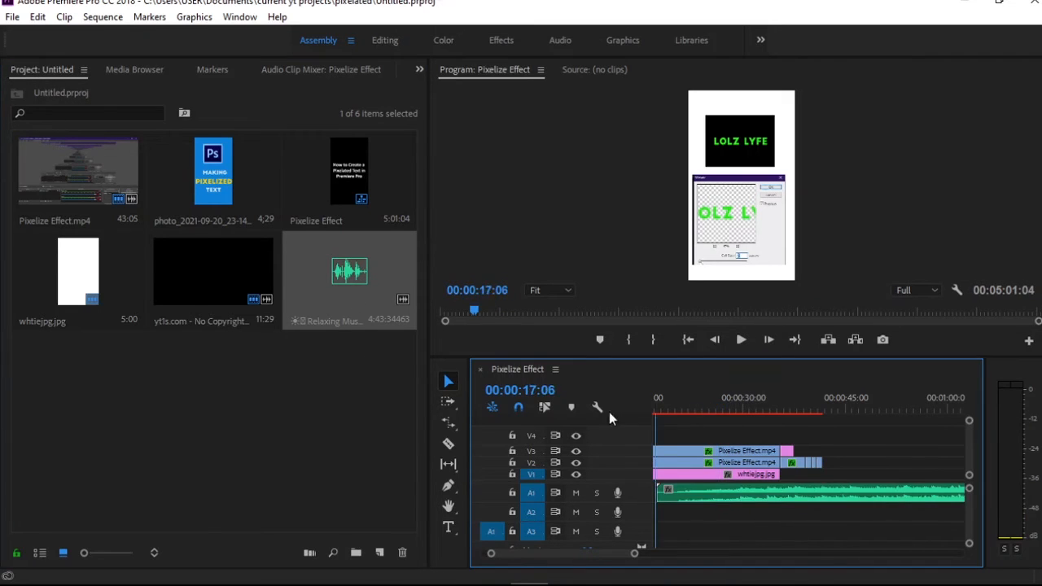
{"action": "key", "text": "Home"}
{"action": "left_click_drag", "start_coordinate": [835, 491], "coordinate": [694, 504]}
Cut about the first three seconds off the music on A1 and move the rest to the sequence start
{"action": "left_click_drag", "start_coordinate": [628, 554], "coordinate": [577, 553]}
{"action": "key", "text": "c"}
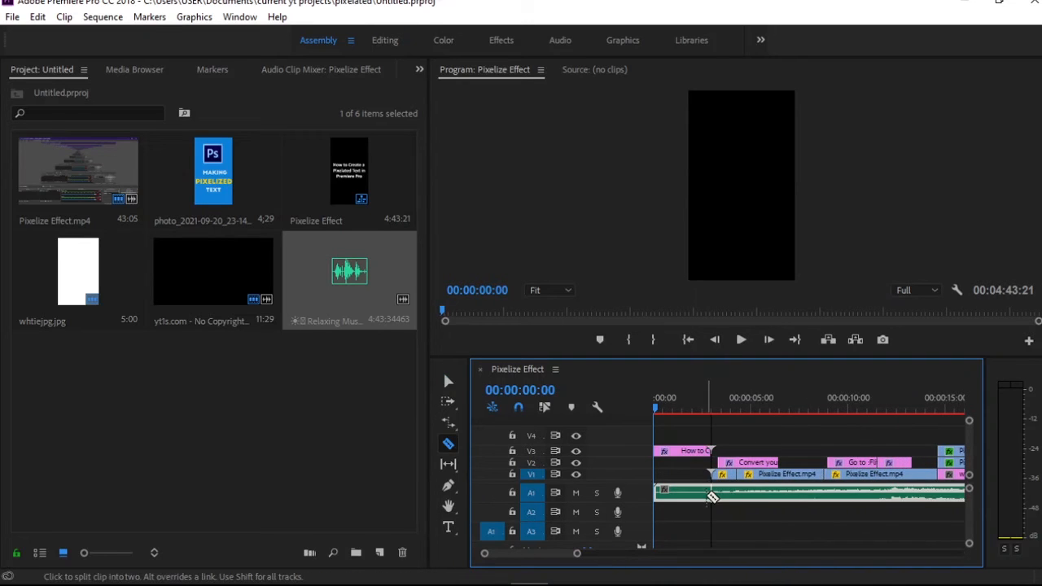
{"action": "left_click", "coordinate": [713, 497]}
{"action": "key", "text": "v"}
{"action": "key", "text": "Delete"}
{"action": "left_click_drag", "start_coordinate": [785, 505], "coordinate": [710, 510]}
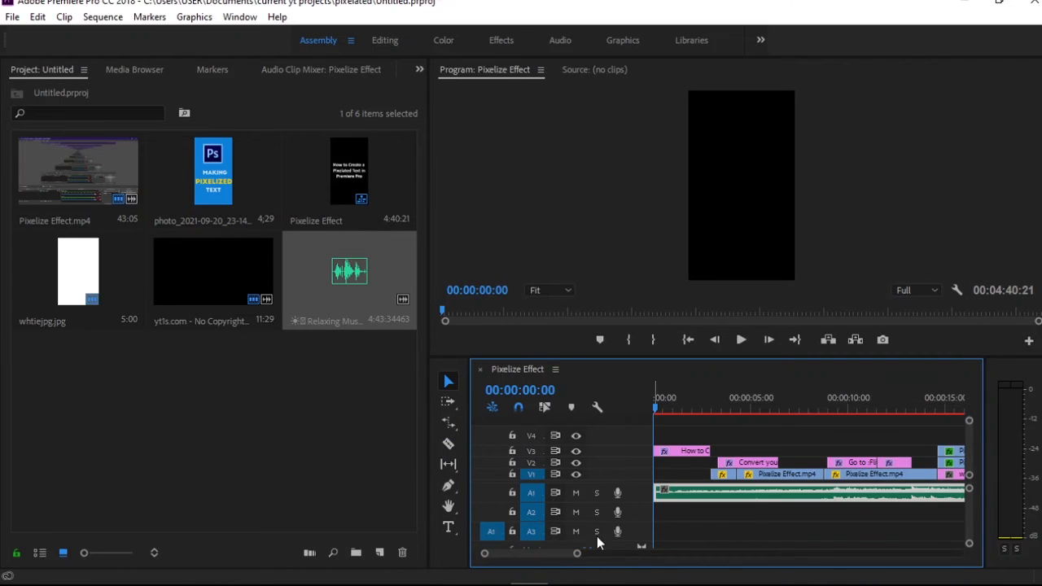
Split the music on A1 at the end of the last end-screen clip and delete the excess
{"action": "left_click_drag", "start_coordinate": [577, 554], "coordinate": [613, 555]}
{"action": "left_click_drag", "start_coordinate": [888, 410], "coordinate": [845, 420]}
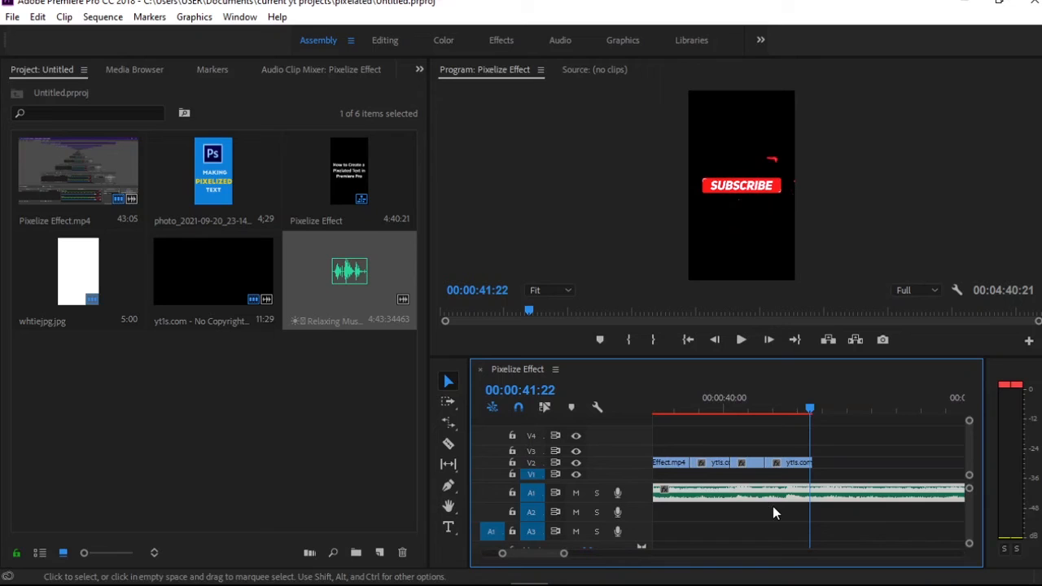
{"action": "key", "text": "c"}
{"action": "left_click", "coordinate": [813, 493]}
{"action": "key", "text": "v"}
{"action": "left_click", "coordinate": [828, 493]}
{"action": "key", "text": "Delete"}
Adjust the gain of the music clip on A1 by -15 dB
{"action": "left_click_drag", "start_coordinate": [807, 409], "coordinate": [626, 438]}
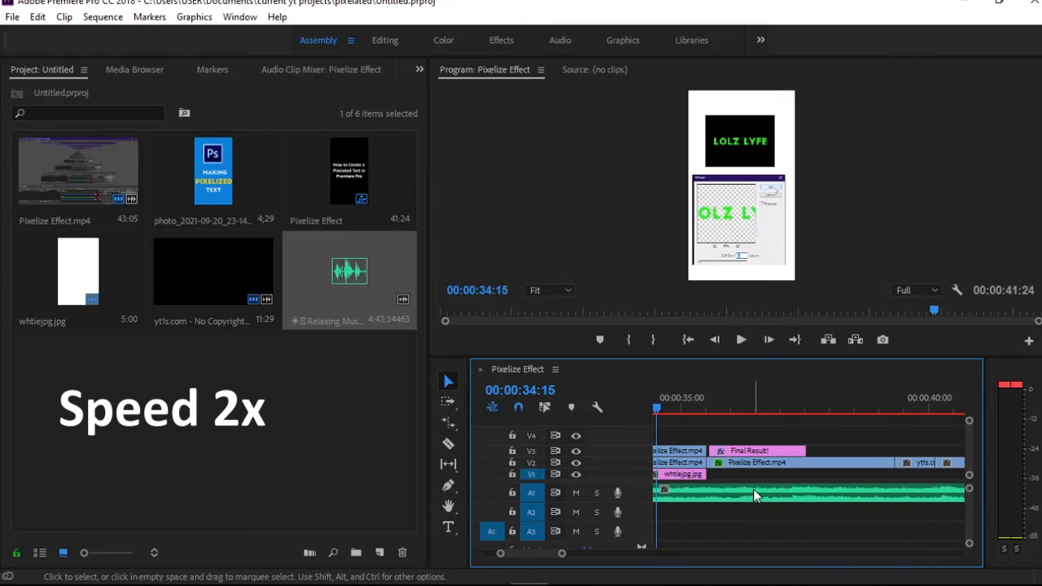
{"action": "right_click", "coordinate": [753, 489]}
{"action": "left_click", "coordinate": [810, 464]}
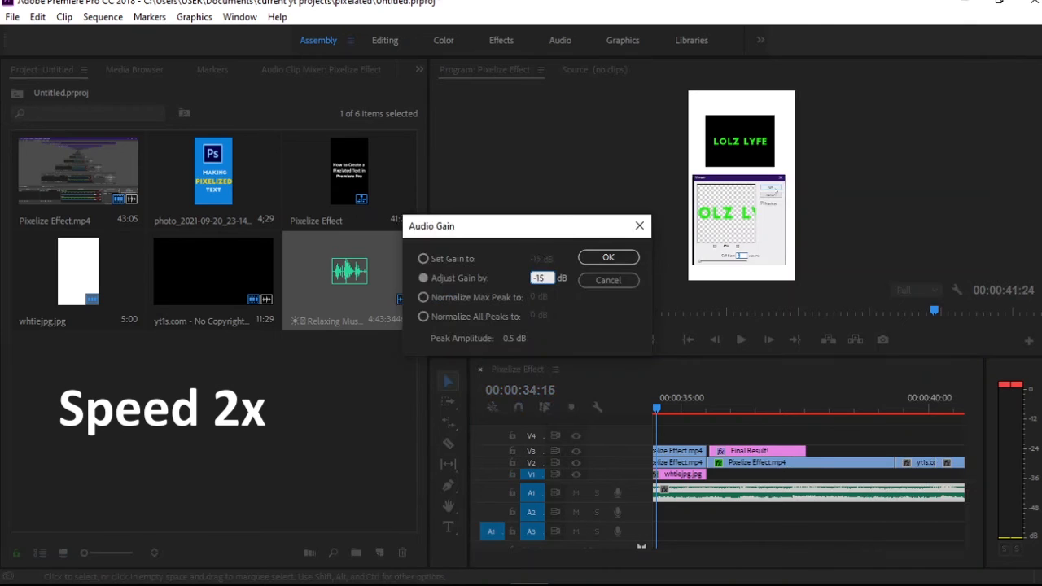
{"action": "key", "text": "Return"}
Play the end of the sequence, then the whole sequence from the start, to check the music level
{"action": "left_click", "coordinate": [857, 447]}
{"action": "key", "text": "space"}
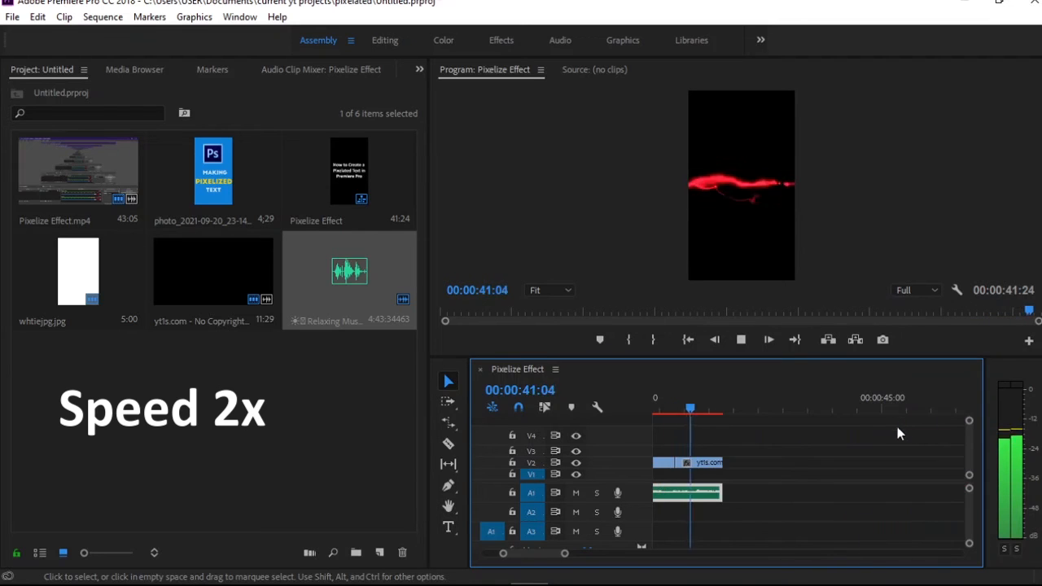
{"action": "key", "text": "space"}
{"action": "left_click_drag", "start_coordinate": [564, 553], "coordinate": [638, 553]}
{"action": "key", "text": "Home"}
{"action": "key", "text": "space"}
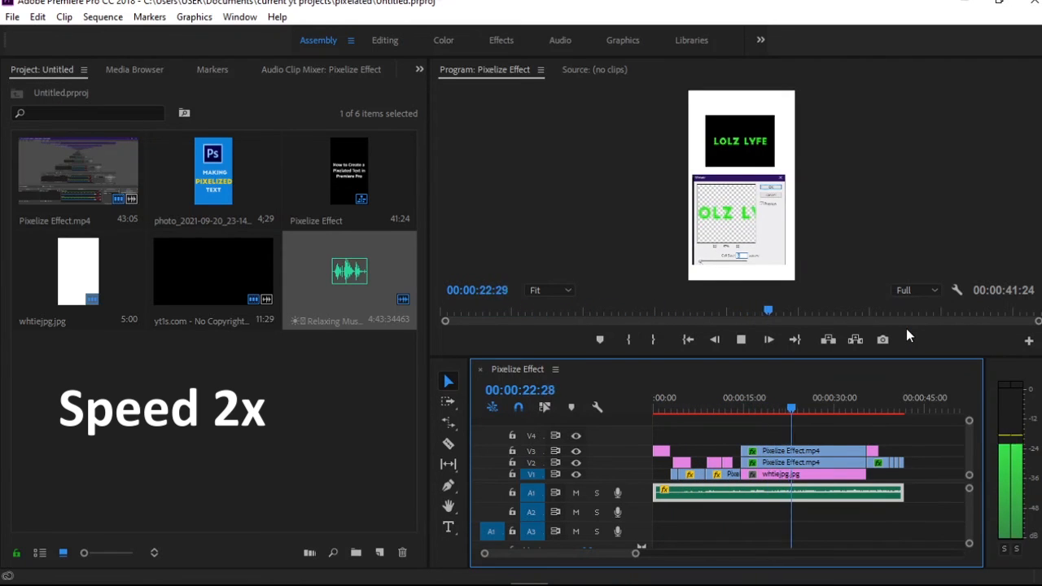
Stop playback and add the text "Music by Onycs" in the upper part of the frame at about 00:00:39:16
{"action": "key", "text": "space"}
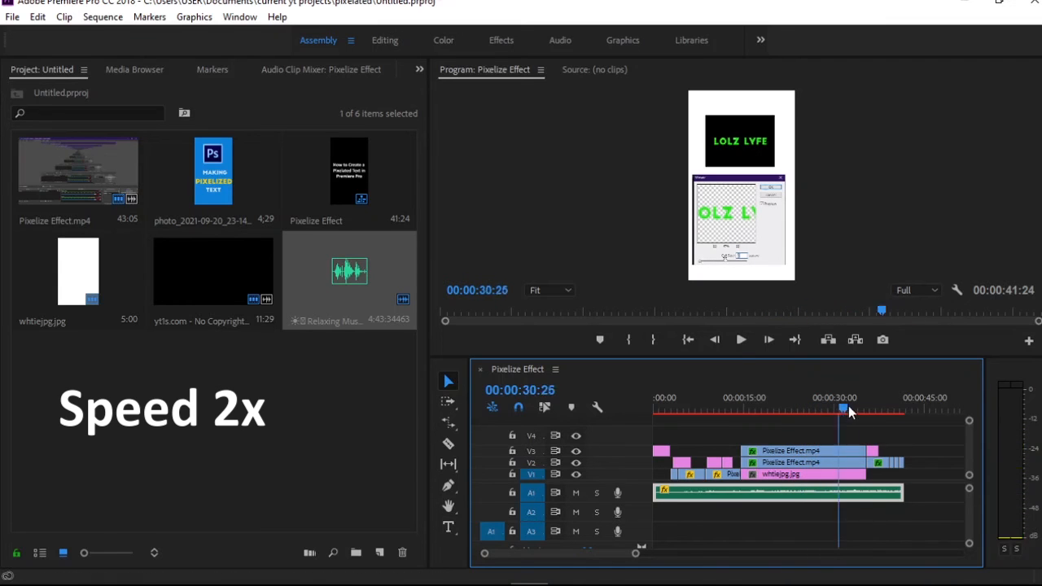
{"action": "left_click_drag", "start_coordinate": [848, 405], "coordinate": [897, 413]}
{"action": "key", "text": "t"}
{"action": "left_click", "coordinate": [734, 149]}
{"action": "type", "text": "Mu"}
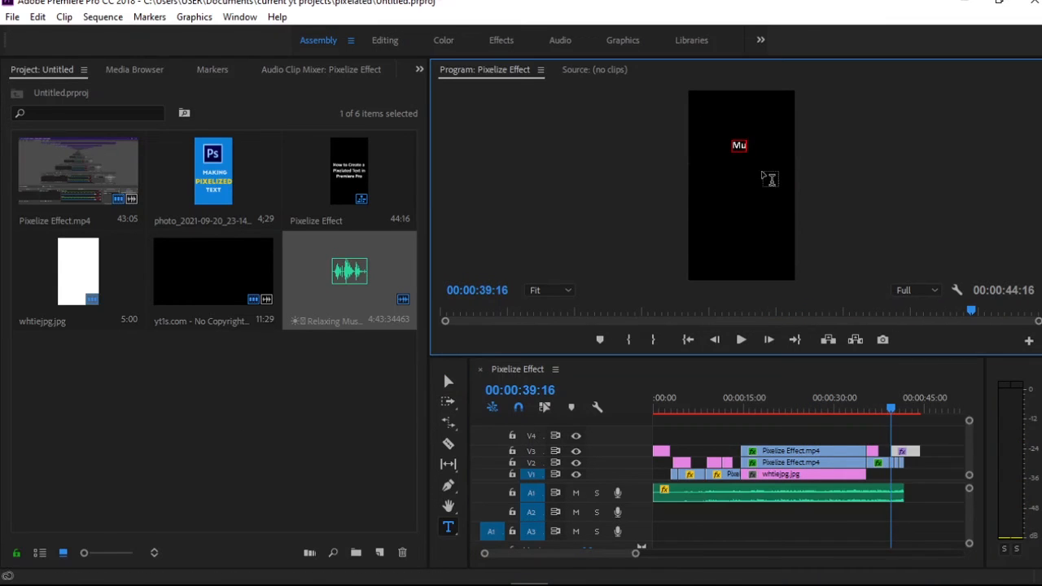
{"action": "type", "text": "sic by Onycs"}
{"action": "left_click", "coordinate": [448, 380]}
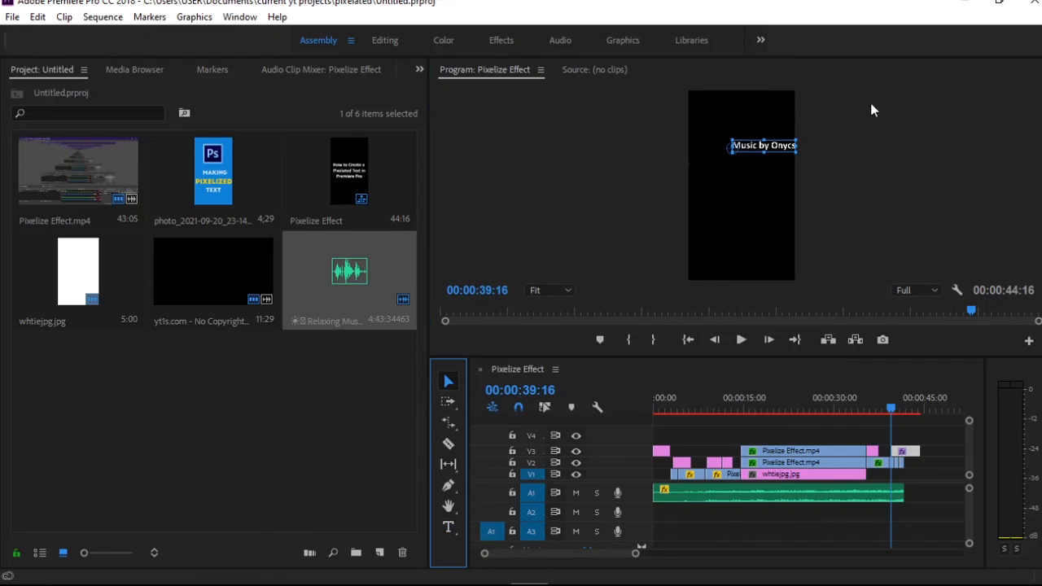
Center the music credit text horizontally in the frame and play the sequence to check it
{"action": "left_click_drag", "start_coordinate": [777, 146], "coordinate": [754, 147]}
{"action": "left_click", "coordinate": [878, 183]}
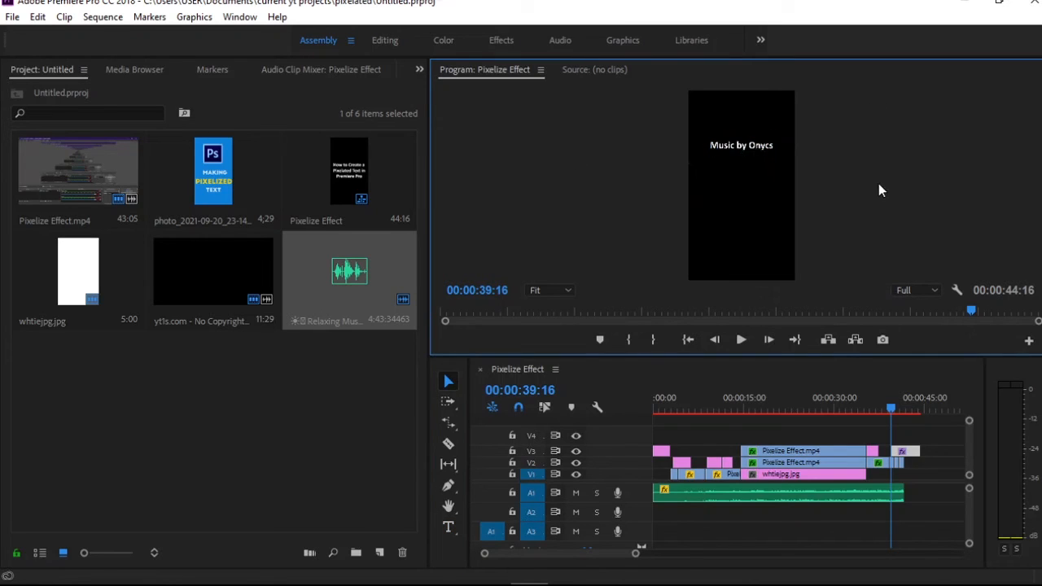
{"action": "key", "text": "space"}
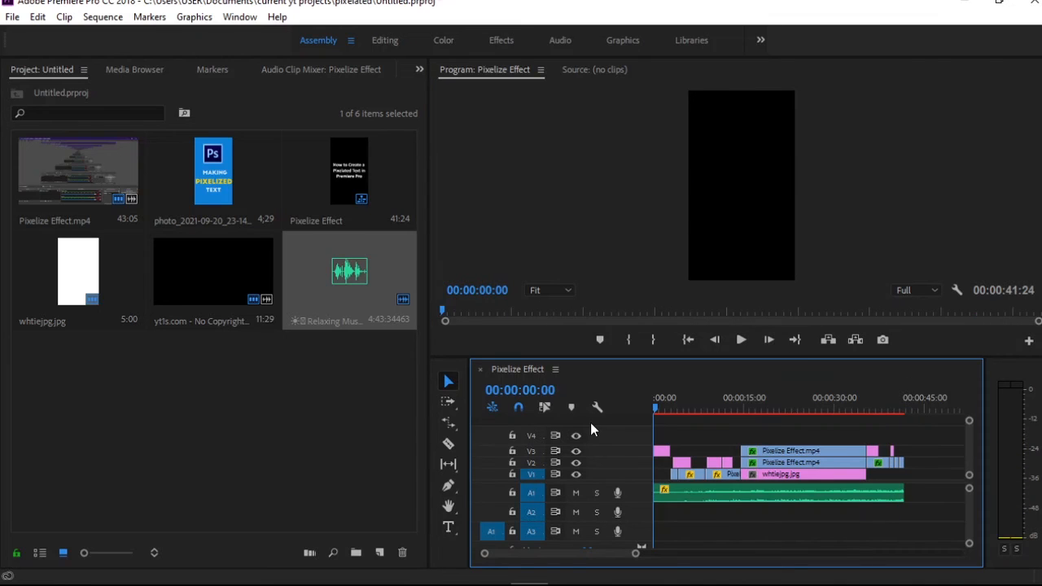
Mark the In point at the sequence start and the Out point at 00:00:41:25, where the last clip ends
{"action": "key", "text": "i"}
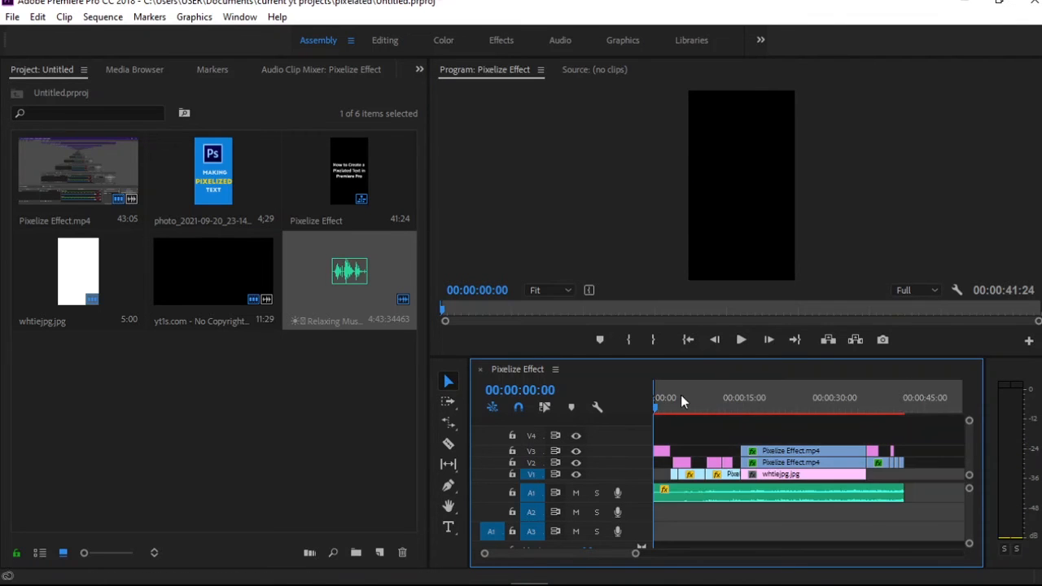
{"action": "left_click_drag", "start_coordinate": [656, 407], "coordinate": [900, 409]}
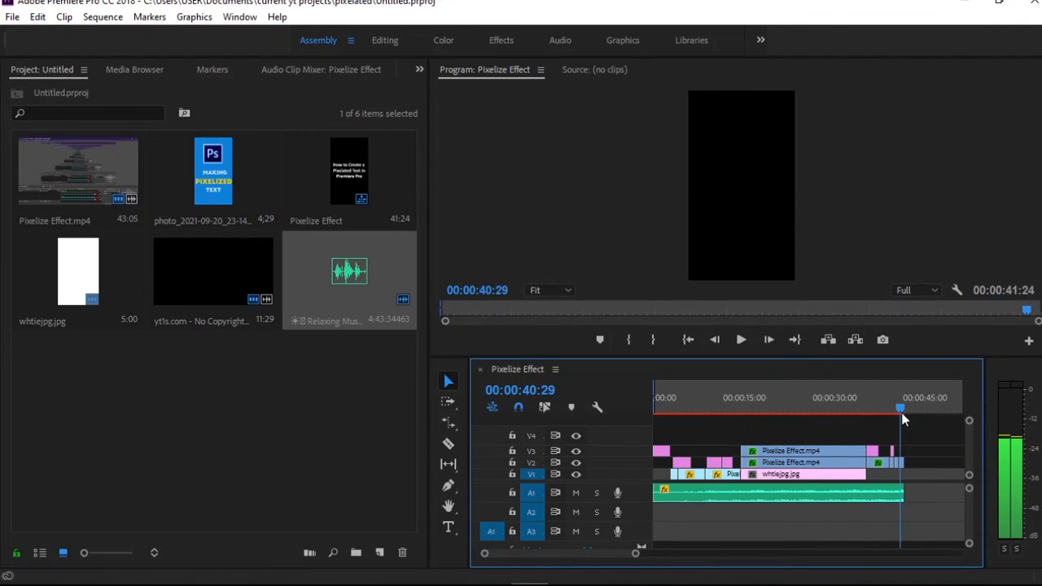
{"action": "left_click_drag", "start_coordinate": [635, 554], "coordinate": [606, 554]}
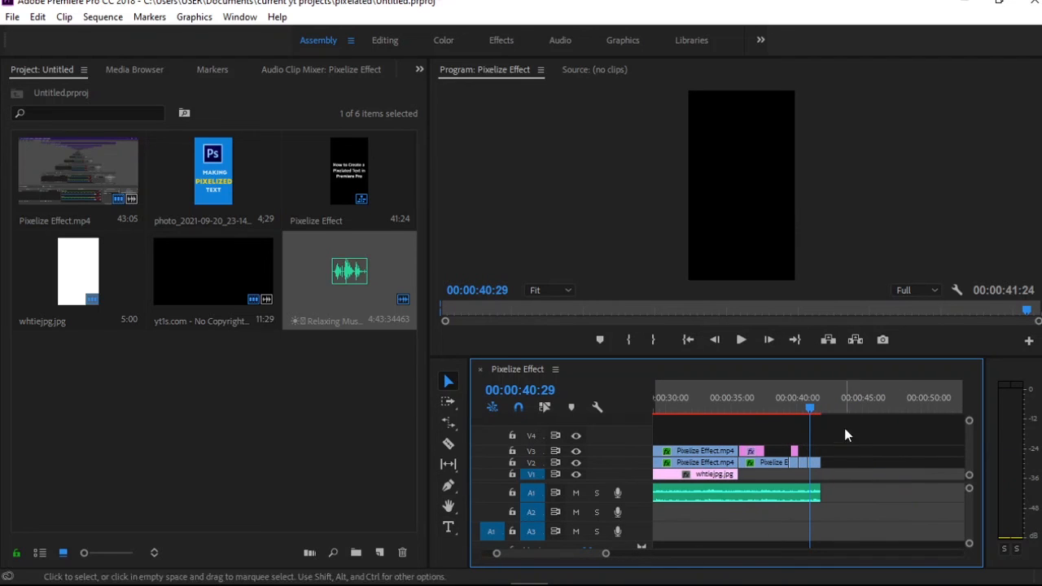
{"action": "left_click_drag", "start_coordinate": [814, 408], "coordinate": [826, 413]}
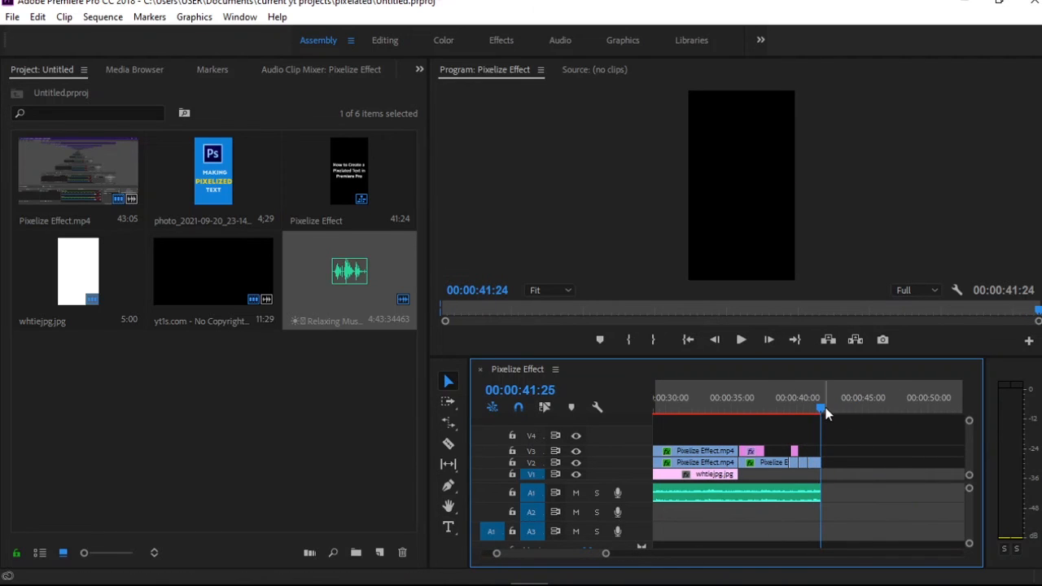
{"action": "key", "text": "o"}
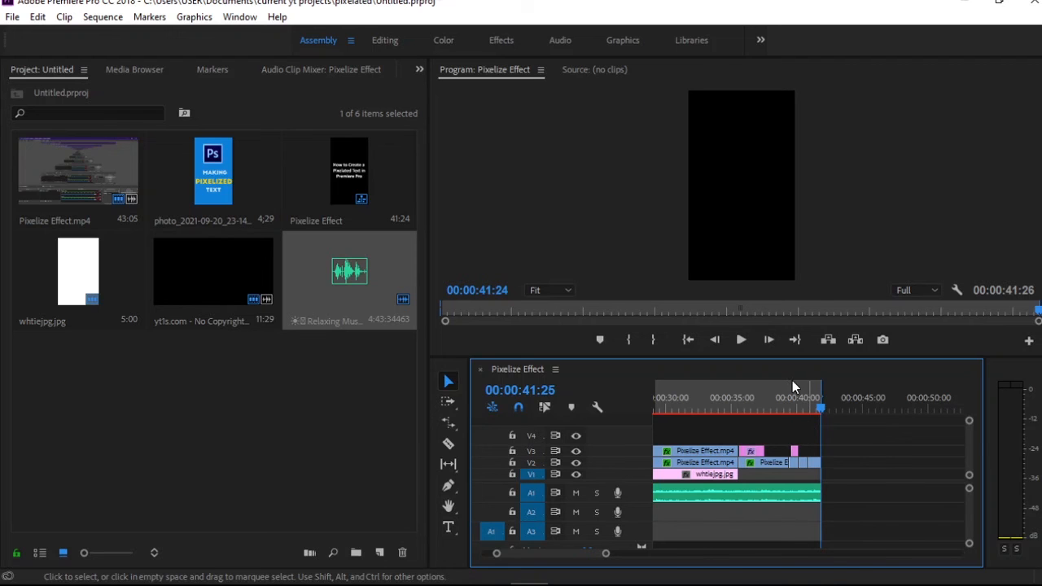
Open the export settings for the sequence and choose the Match Source - Medium bitrate preset
{"action": "key", "text": "ctrl+m"}
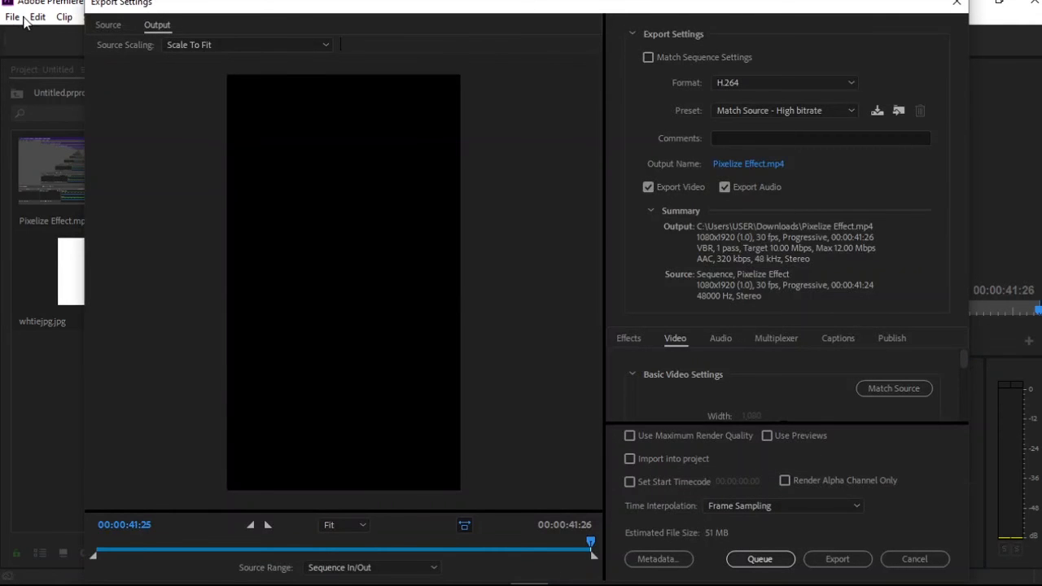
{"action": "left_click", "coordinate": [806, 110]}
{"action": "left_click", "coordinate": [607, 45]}
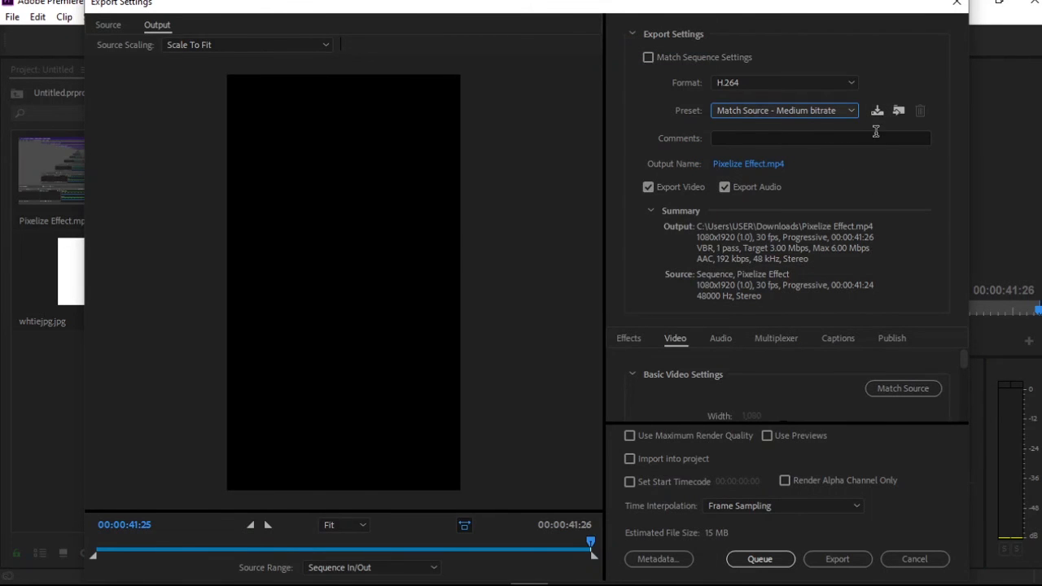
{"action": "left_click", "coordinate": [837, 116]}
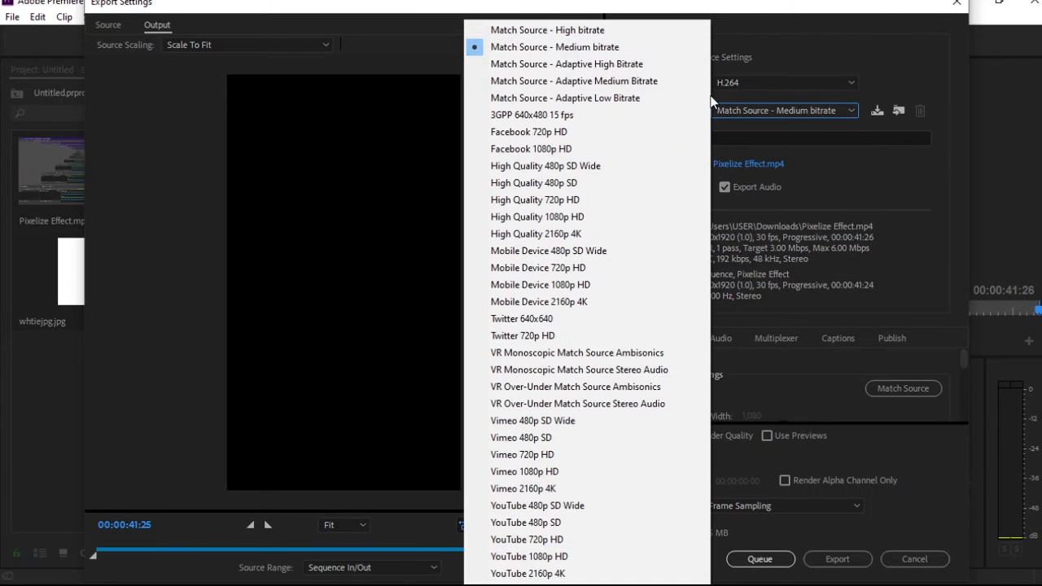
{"action": "left_click", "coordinate": [608, 49]}
{"action": "left_click", "coordinate": [761, 101]}
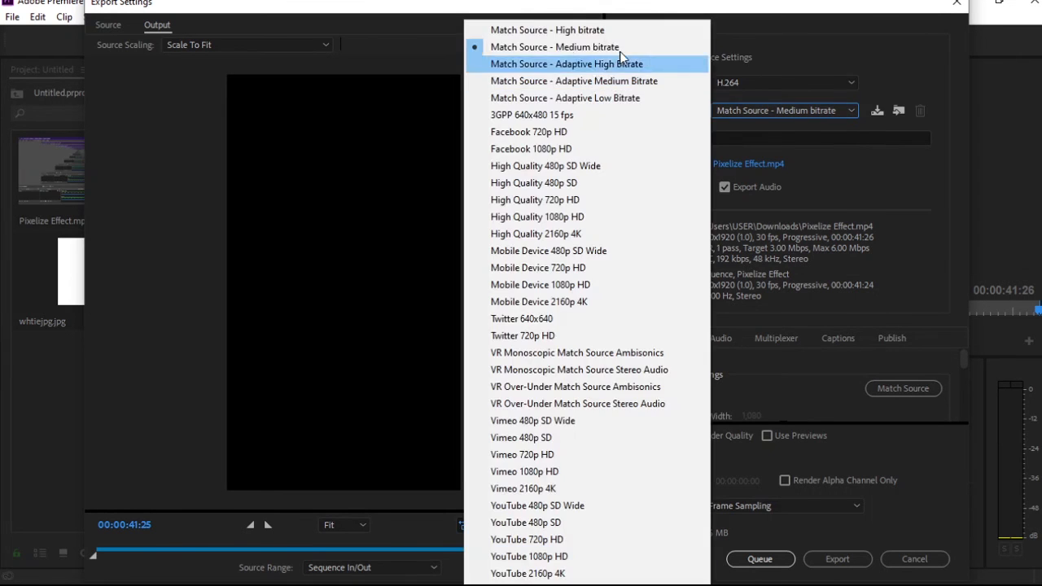
{"action": "left_click", "coordinate": [607, 30]}
{"action": "left_click", "coordinate": [785, 117]}
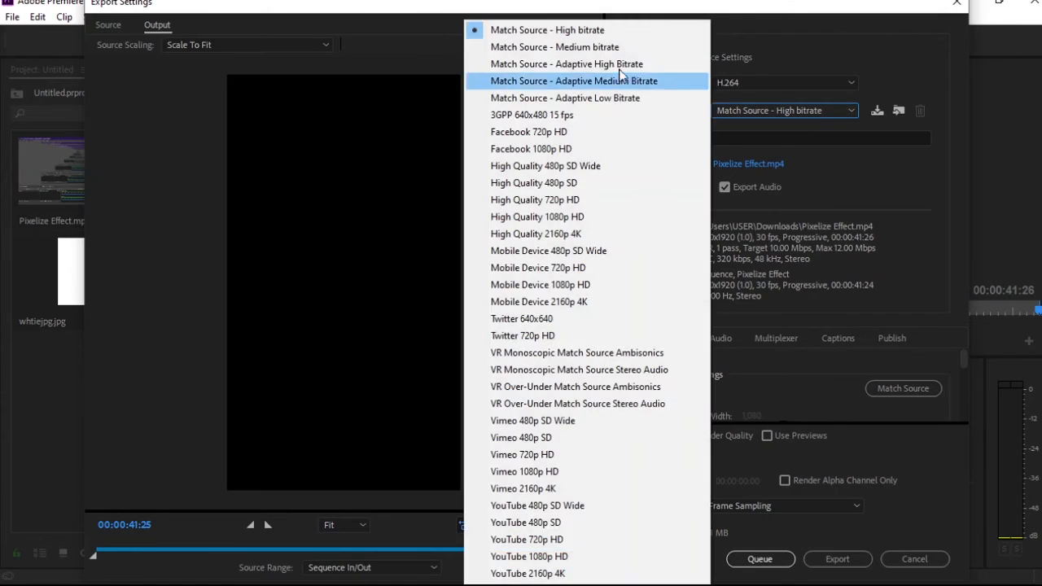
{"action": "left_click", "coordinate": [606, 47]}
Set the export's output file to Pixelize Effect.mp4 in the Documents folder
{"action": "left_click", "coordinate": [756, 163]}
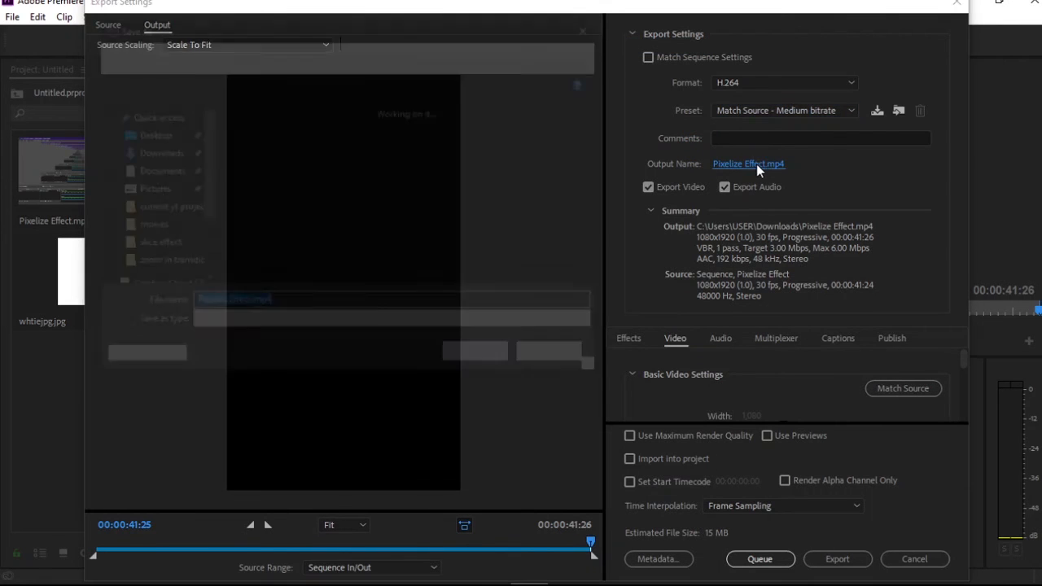
{"action": "left_click", "coordinate": [155, 164]}
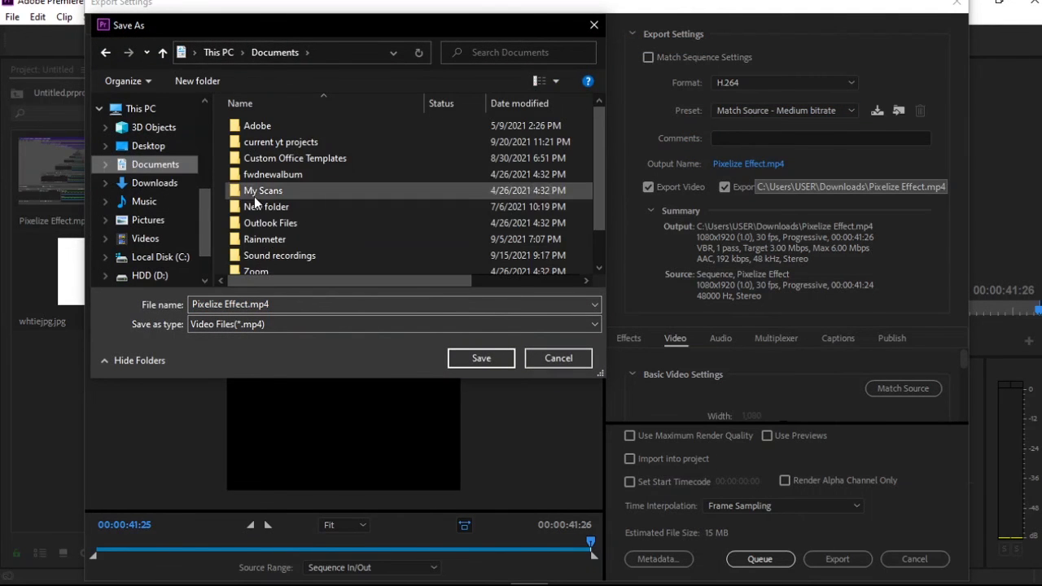
{"action": "left_click", "coordinate": [489, 363]}
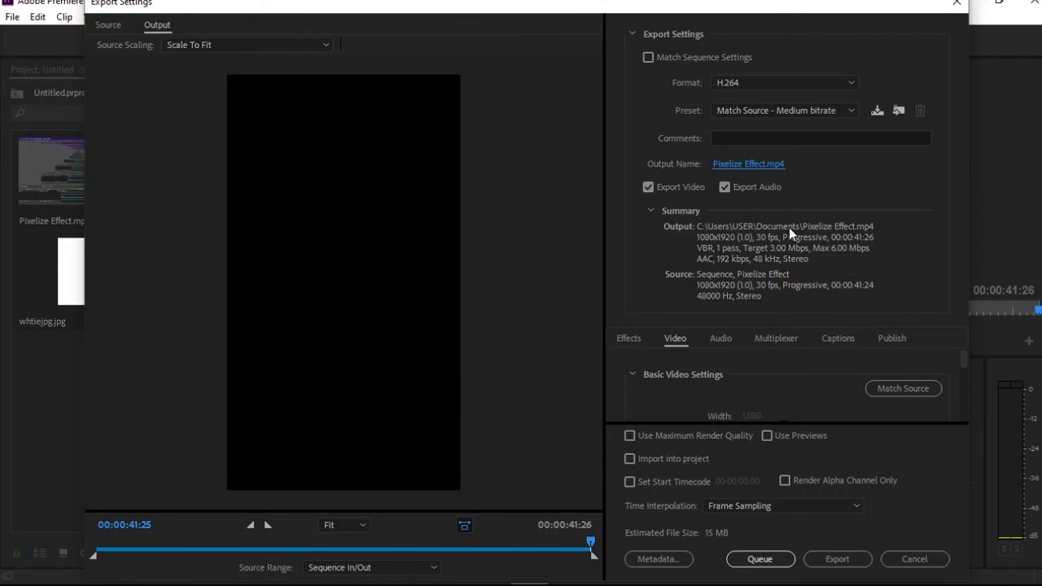
Review the video export settings and preview the end-screen frames of the output
{"action": "scroll", "coordinate": [961, 398], "scroll_direction": "down", "scroll_amount": 4}
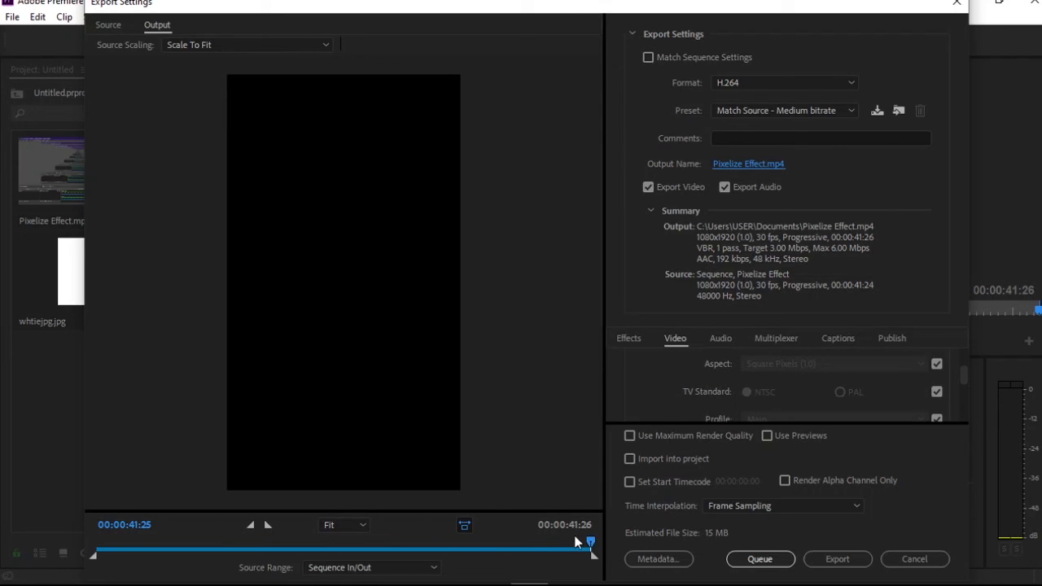
{"action": "mouse_move", "coordinate": [590, 537]}
{"action": "left_mouse_down"}
{"action": "mouse_move", "coordinate": [512, 531]}
{"action": "mouse_move", "coordinate": [595, 537]}
{"action": "left_mouse_up"}
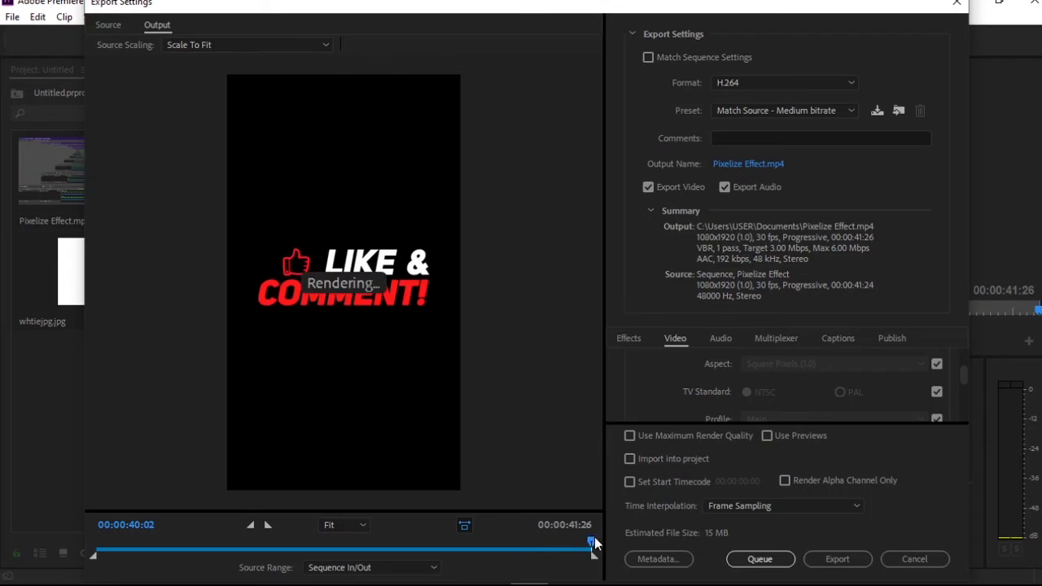